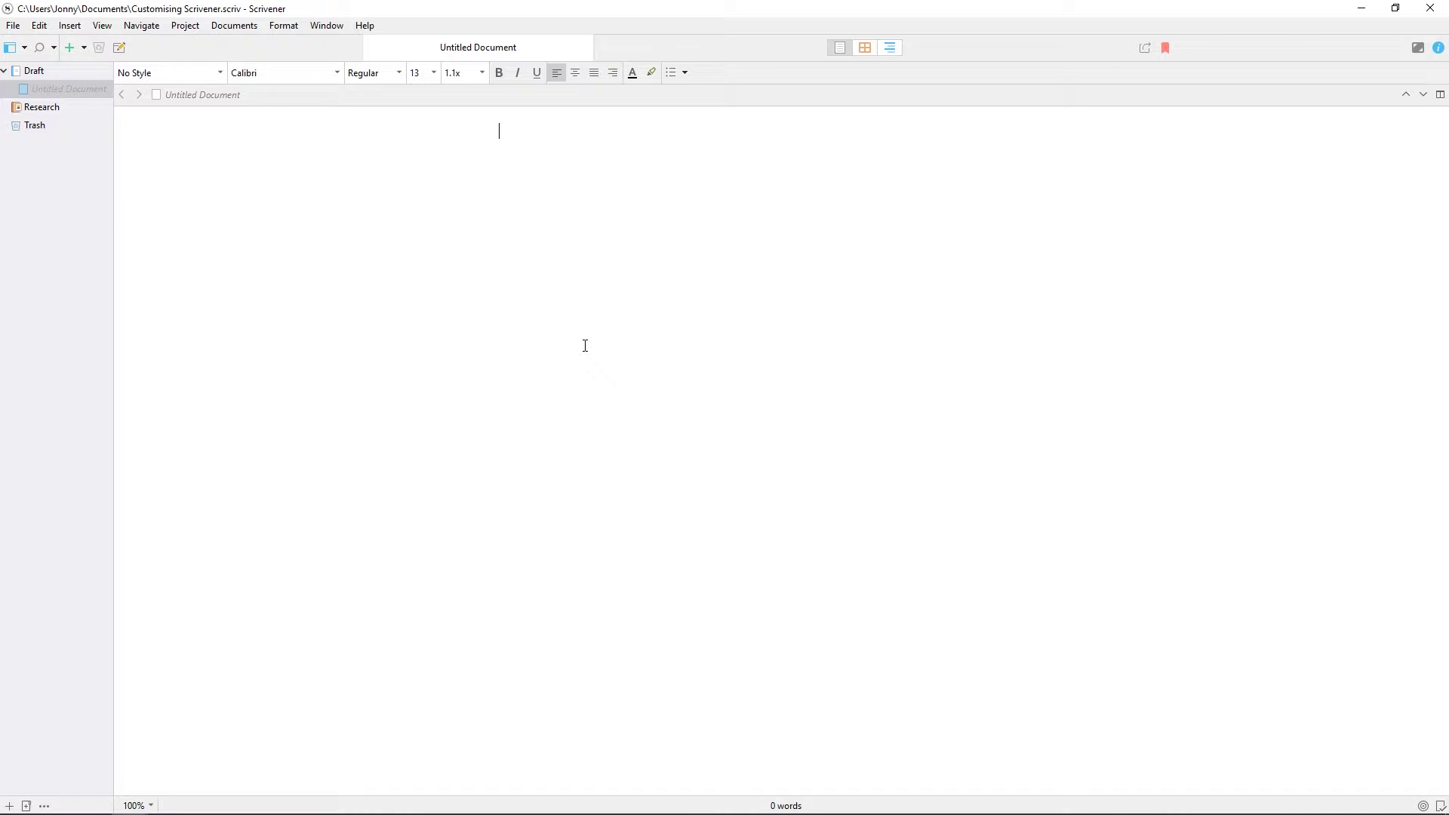
Open Scrivener's Options and leave 'Reopen projects that were open on quit' ticked
click(13, 25)
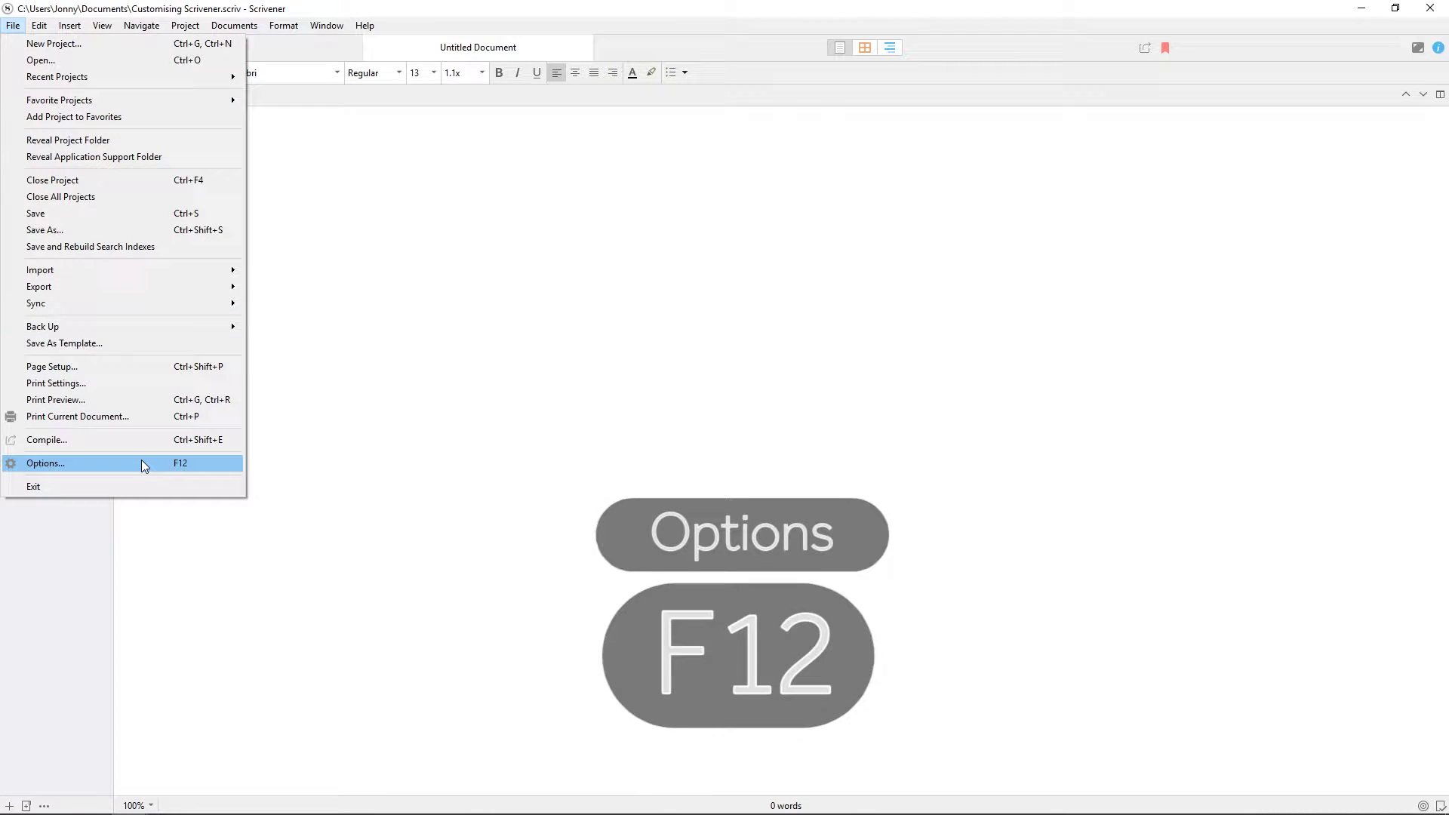
click(143, 463)
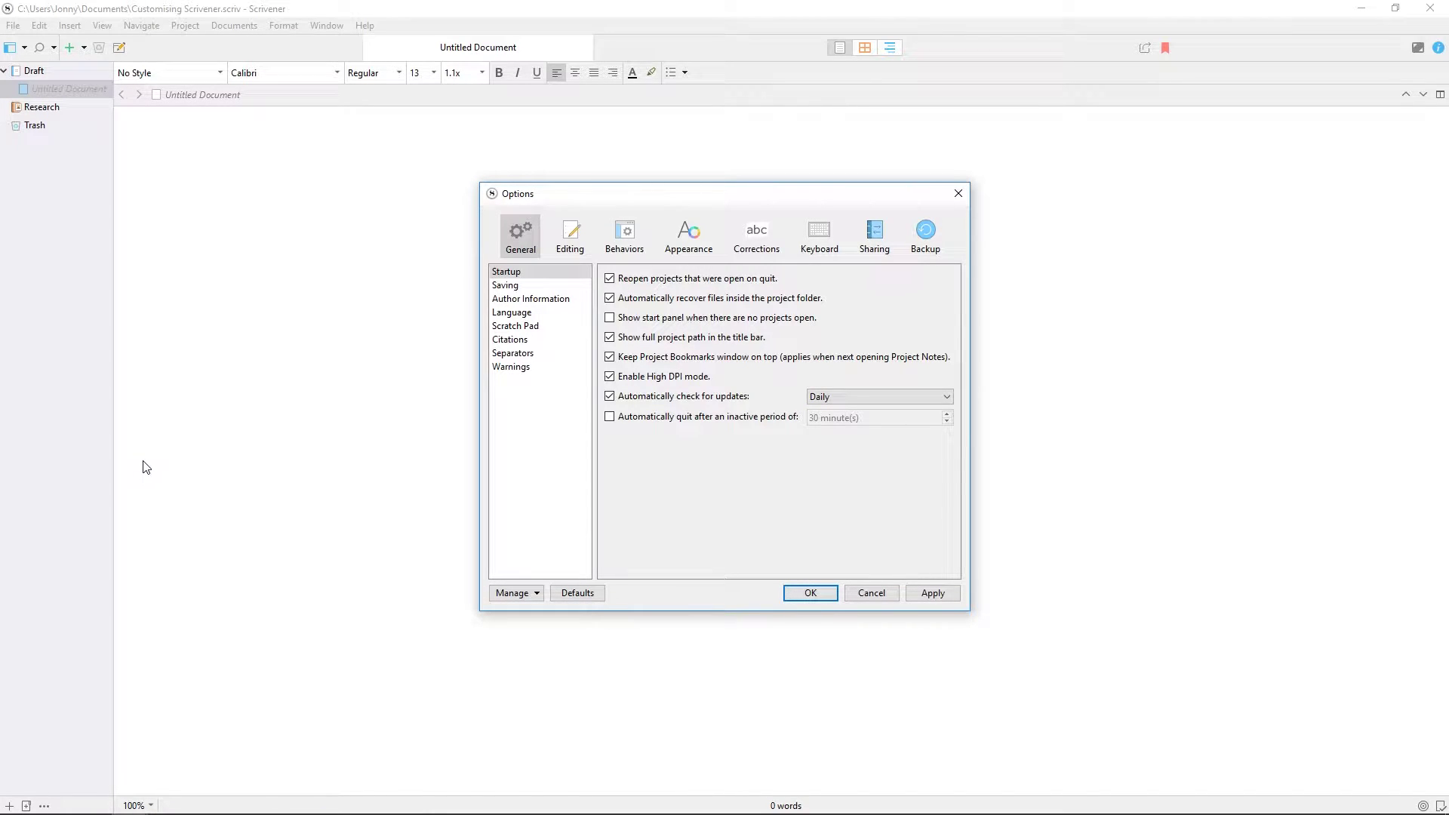
click(664, 282)
click(664, 282)
Enter 'Your' and 'Name' as the first and last name under Author Information
click(560, 306)
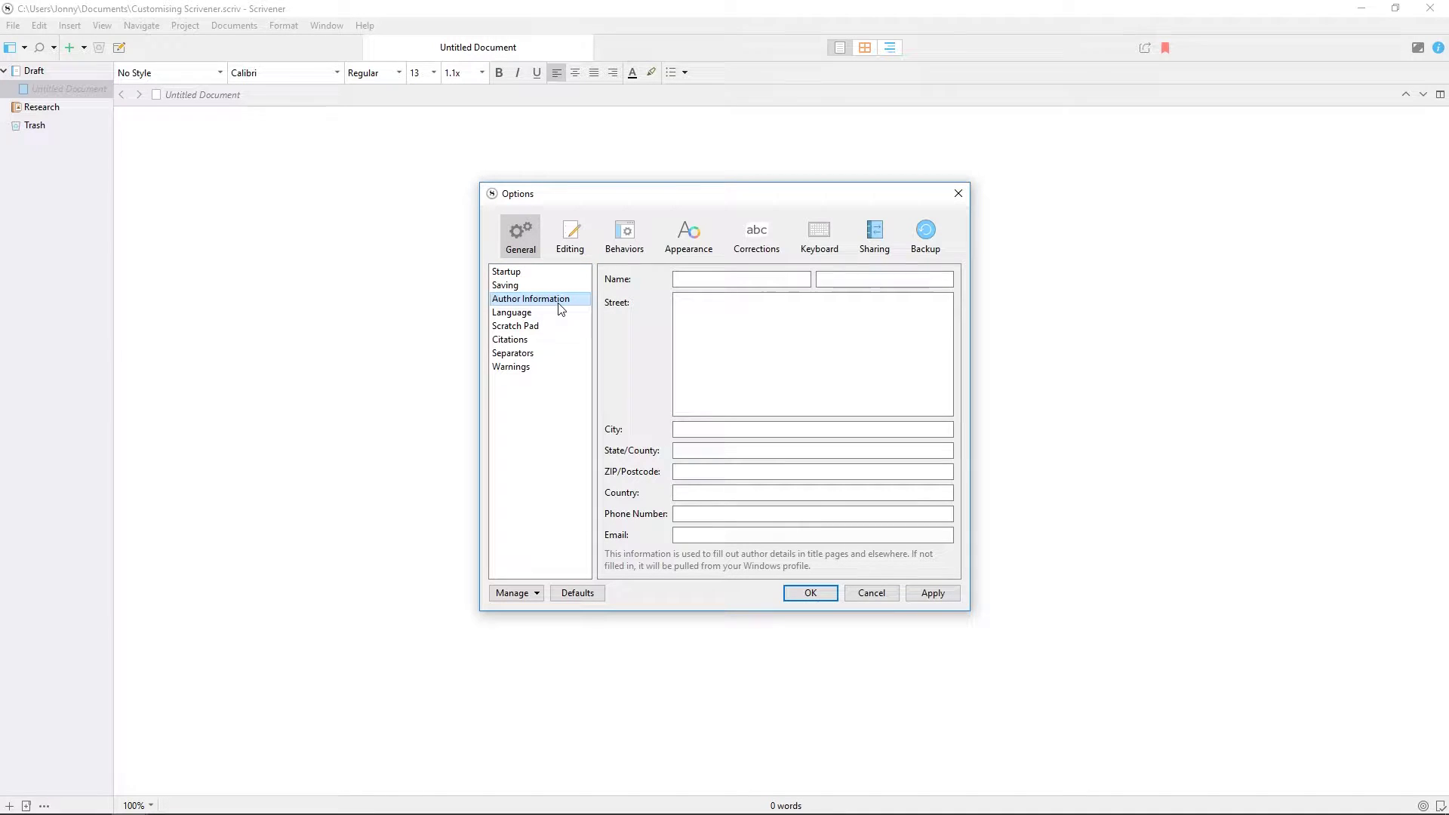
click(704, 279)
text(Your)
key(Tab)
text(Name)
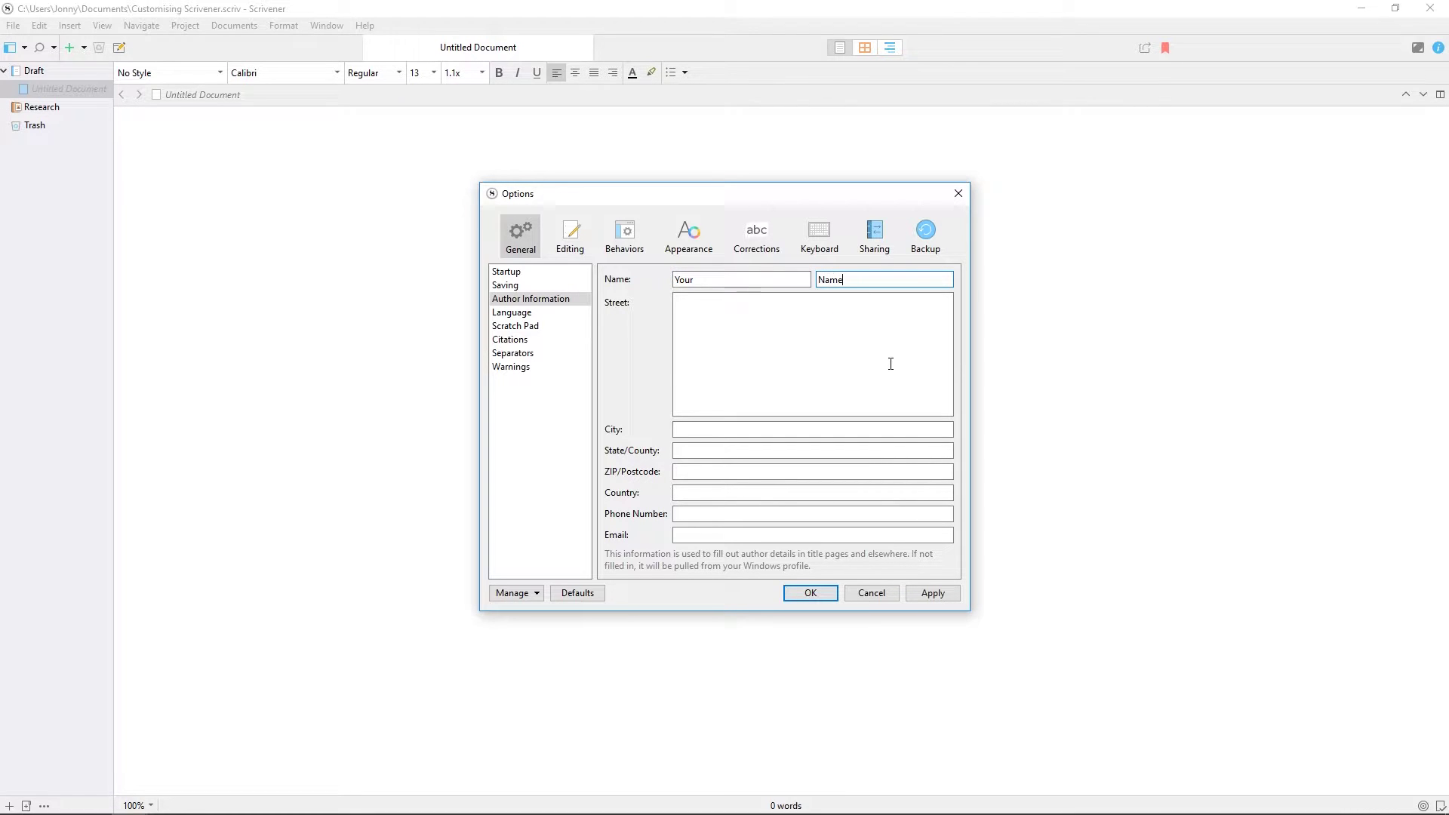
key(Tab)
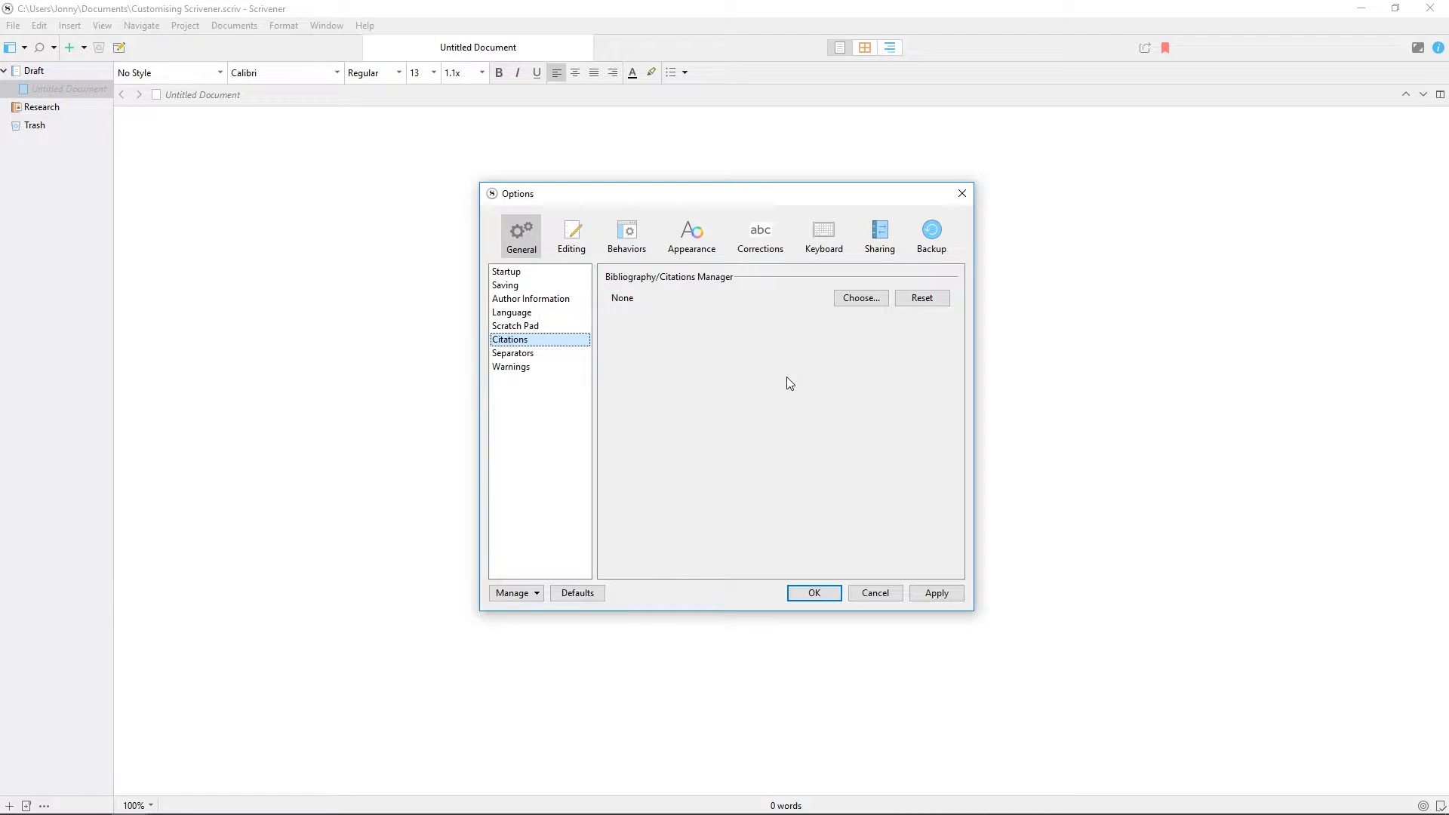
click(572, 238)
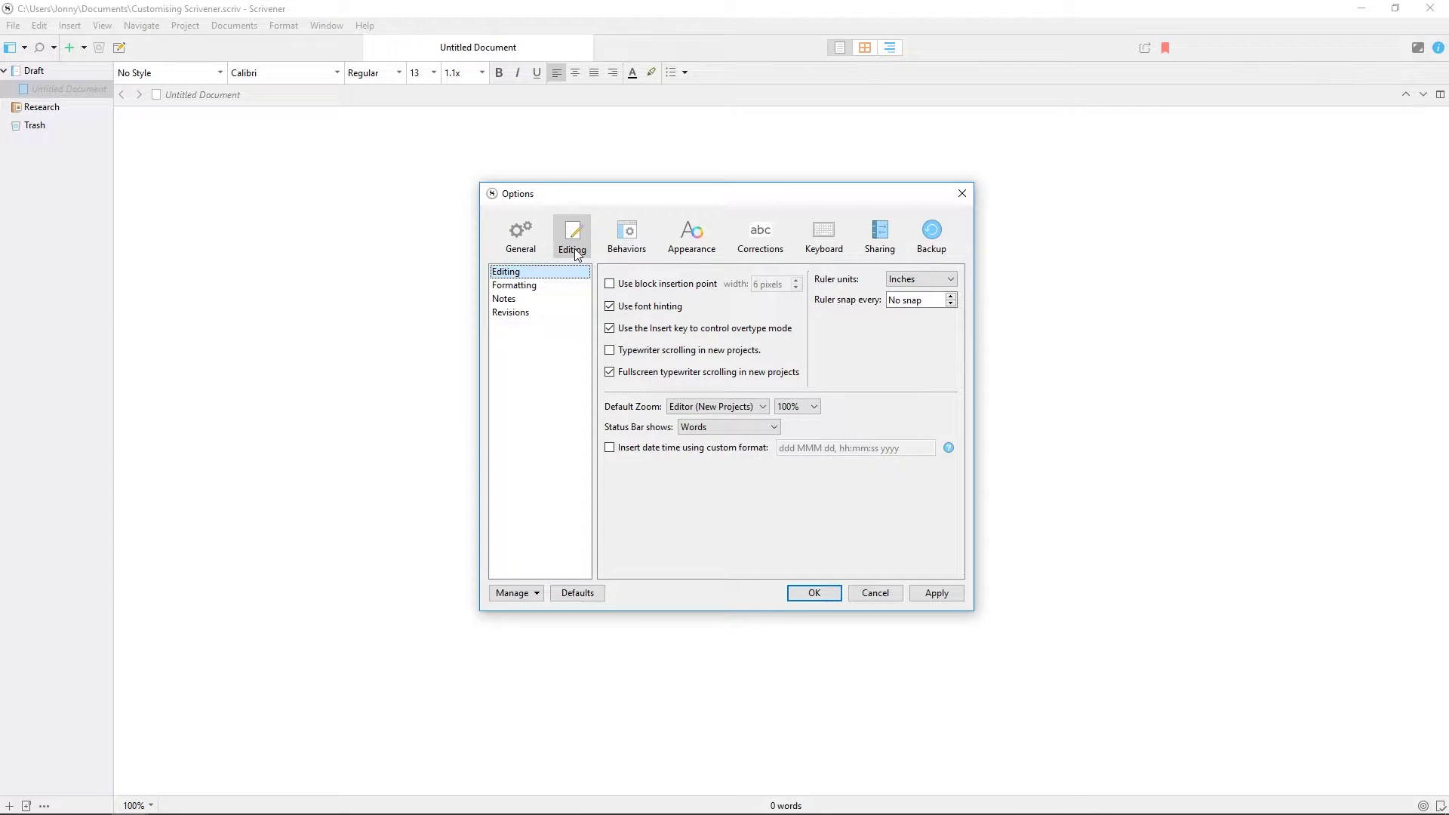
click(567, 287)
click(569, 299)
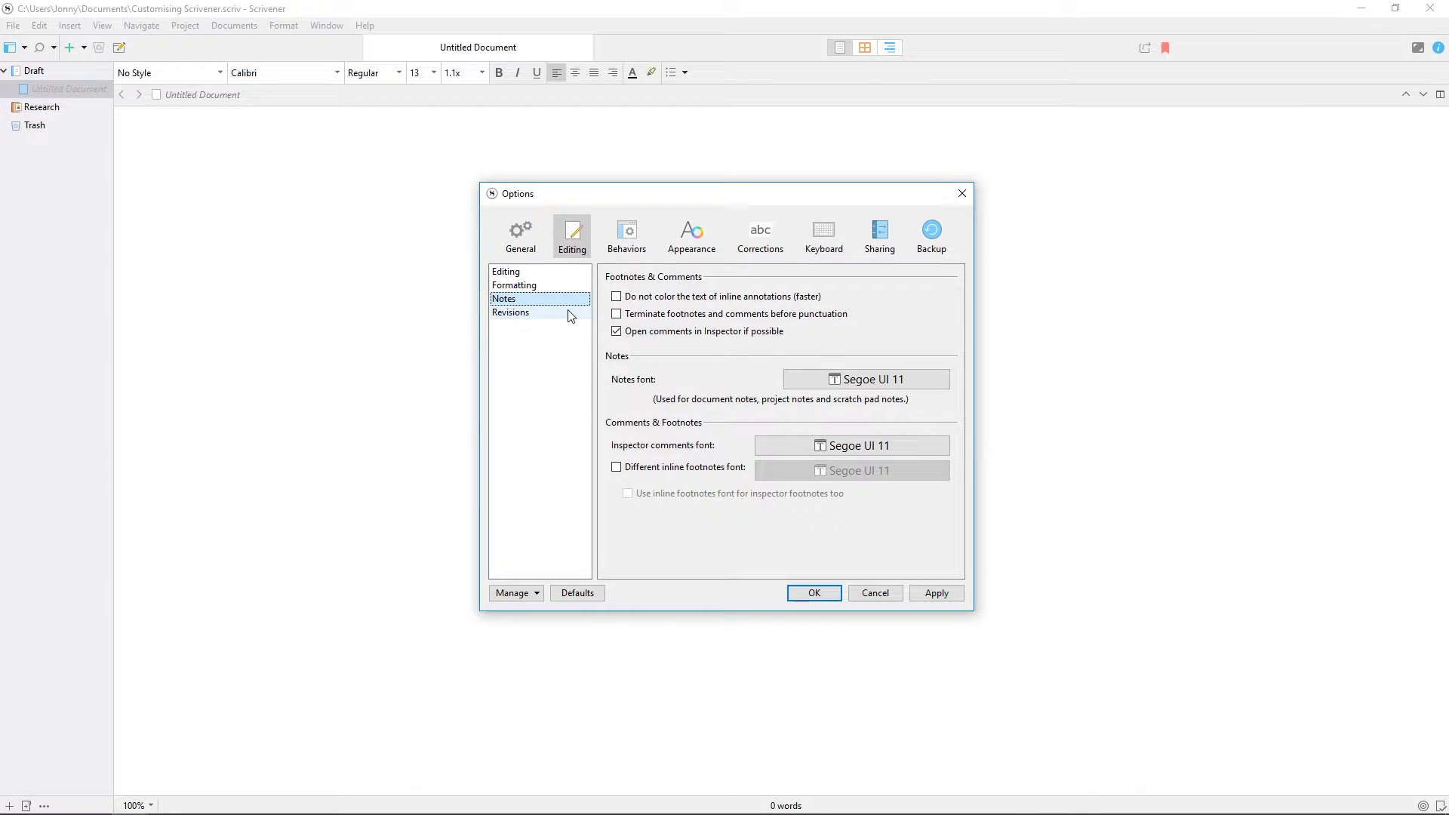
click(570, 314)
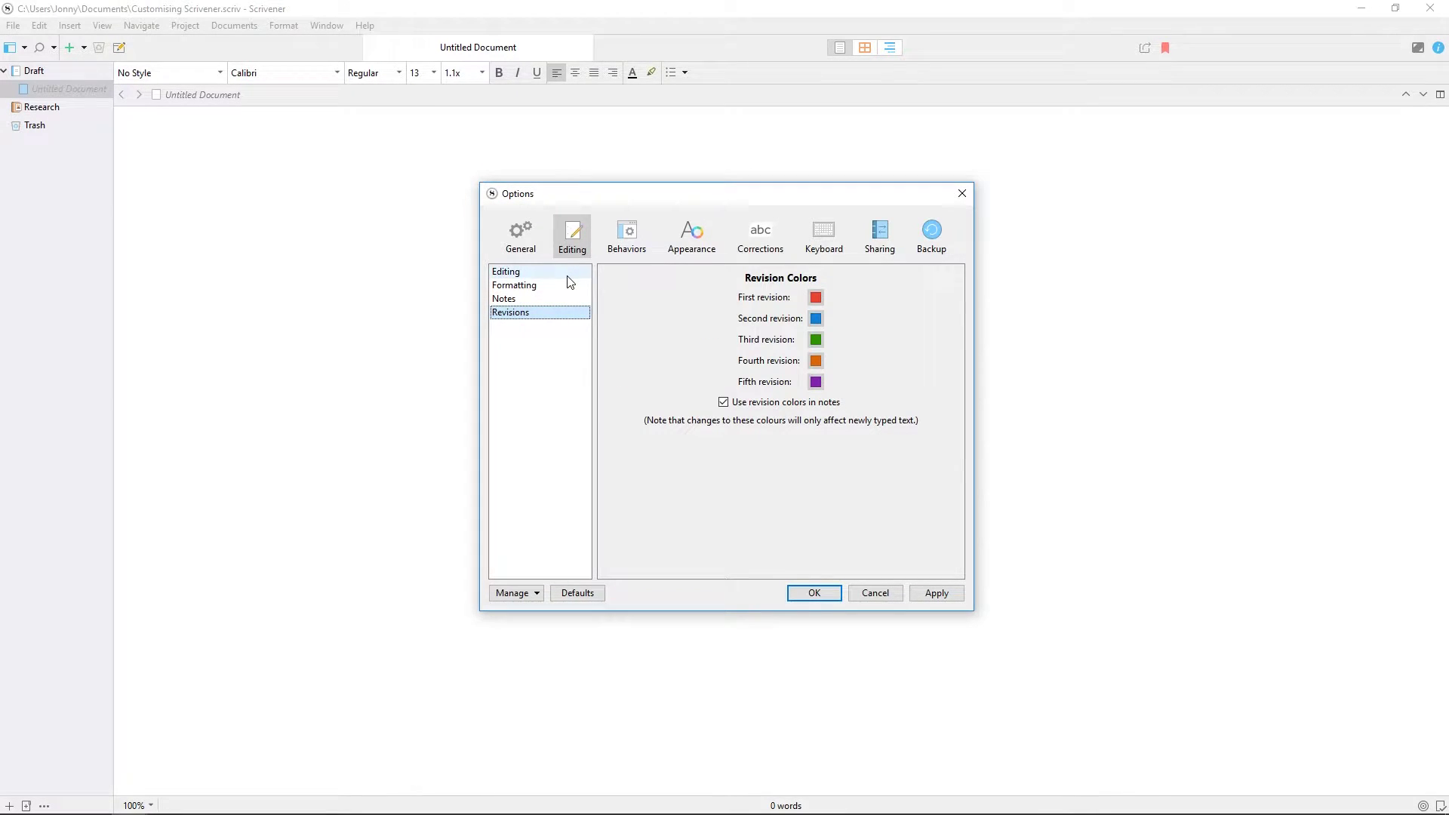
click(568, 287)
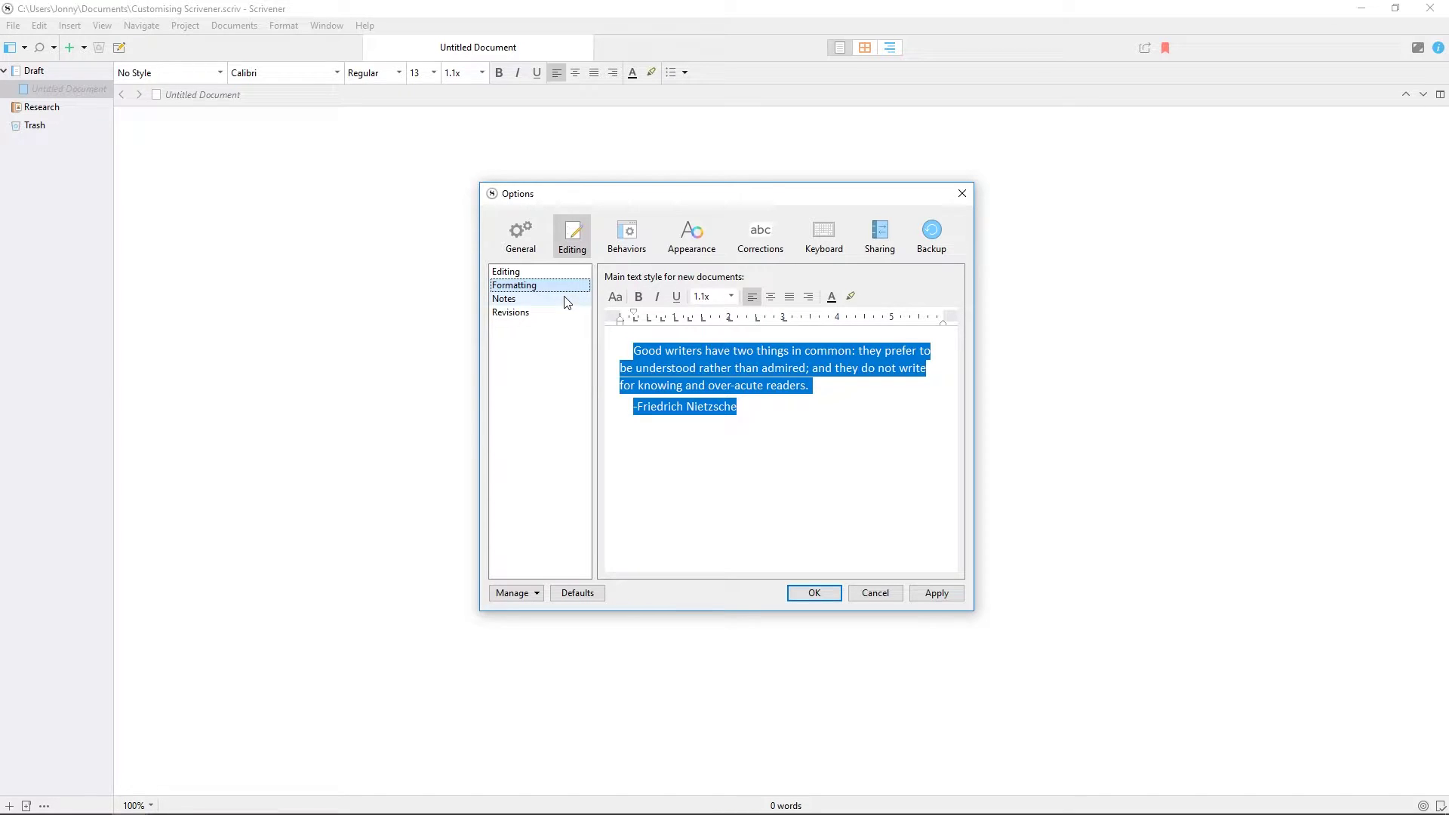
click(568, 301)
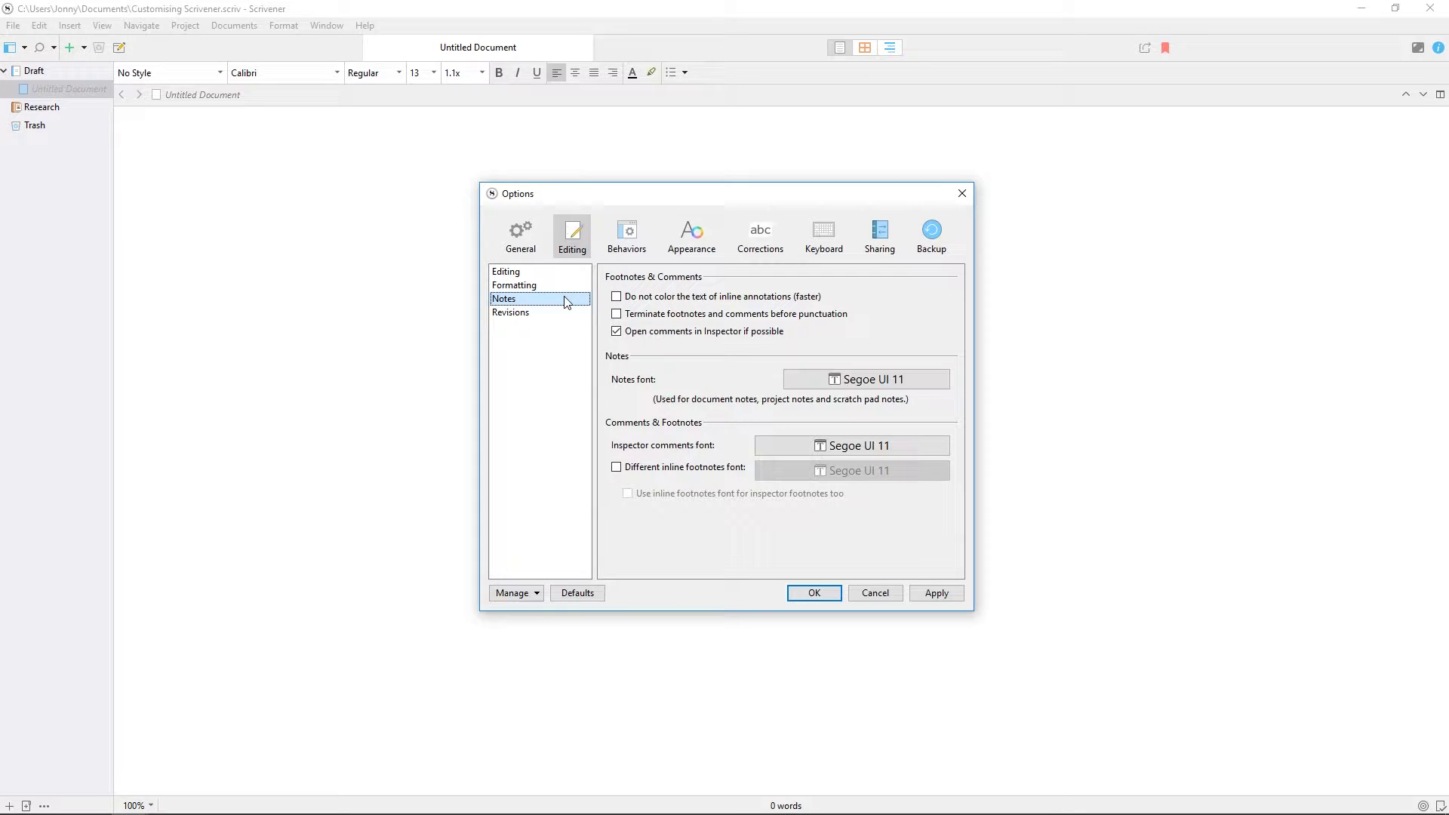
click(559, 314)
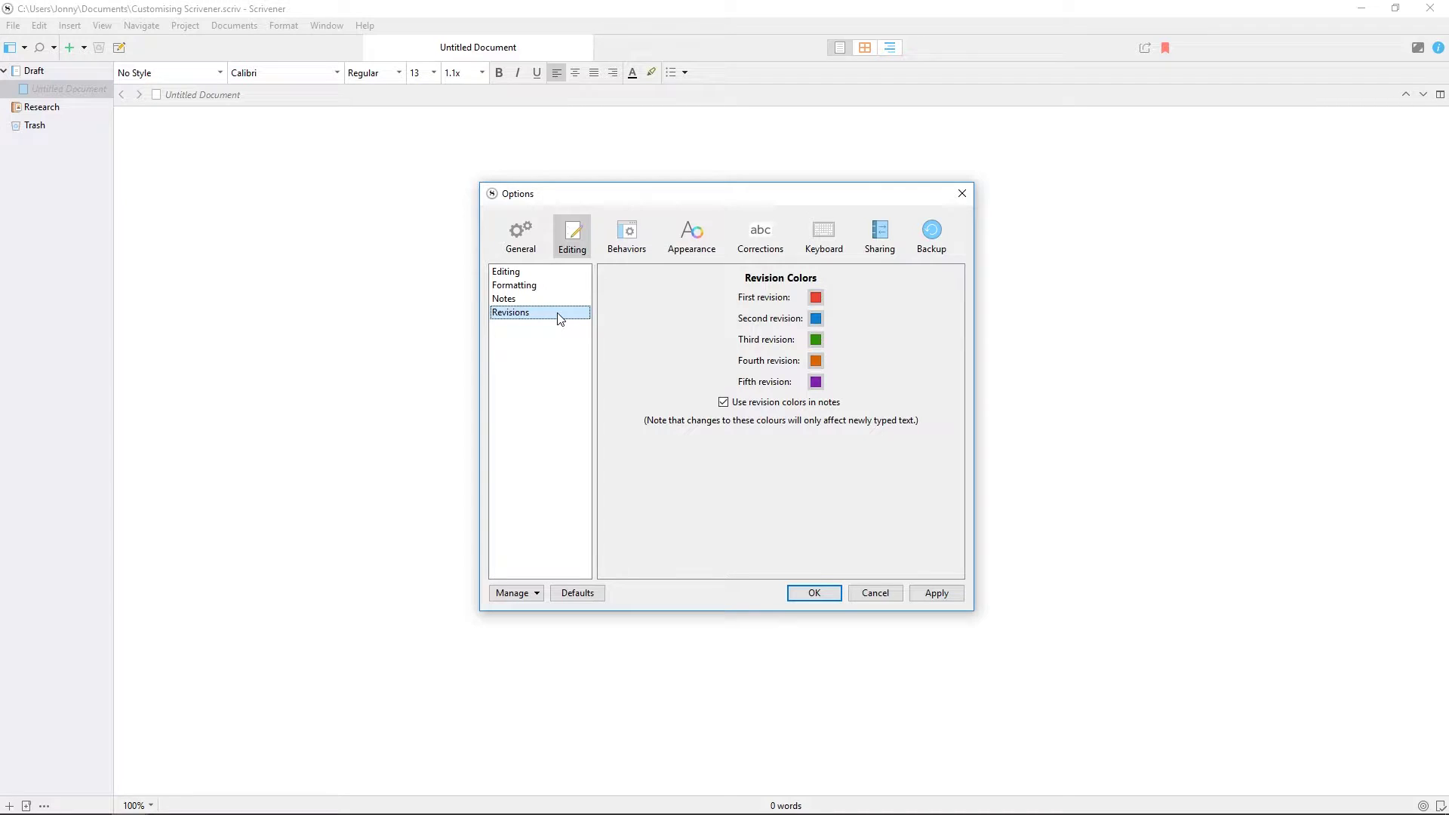
click(561, 273)
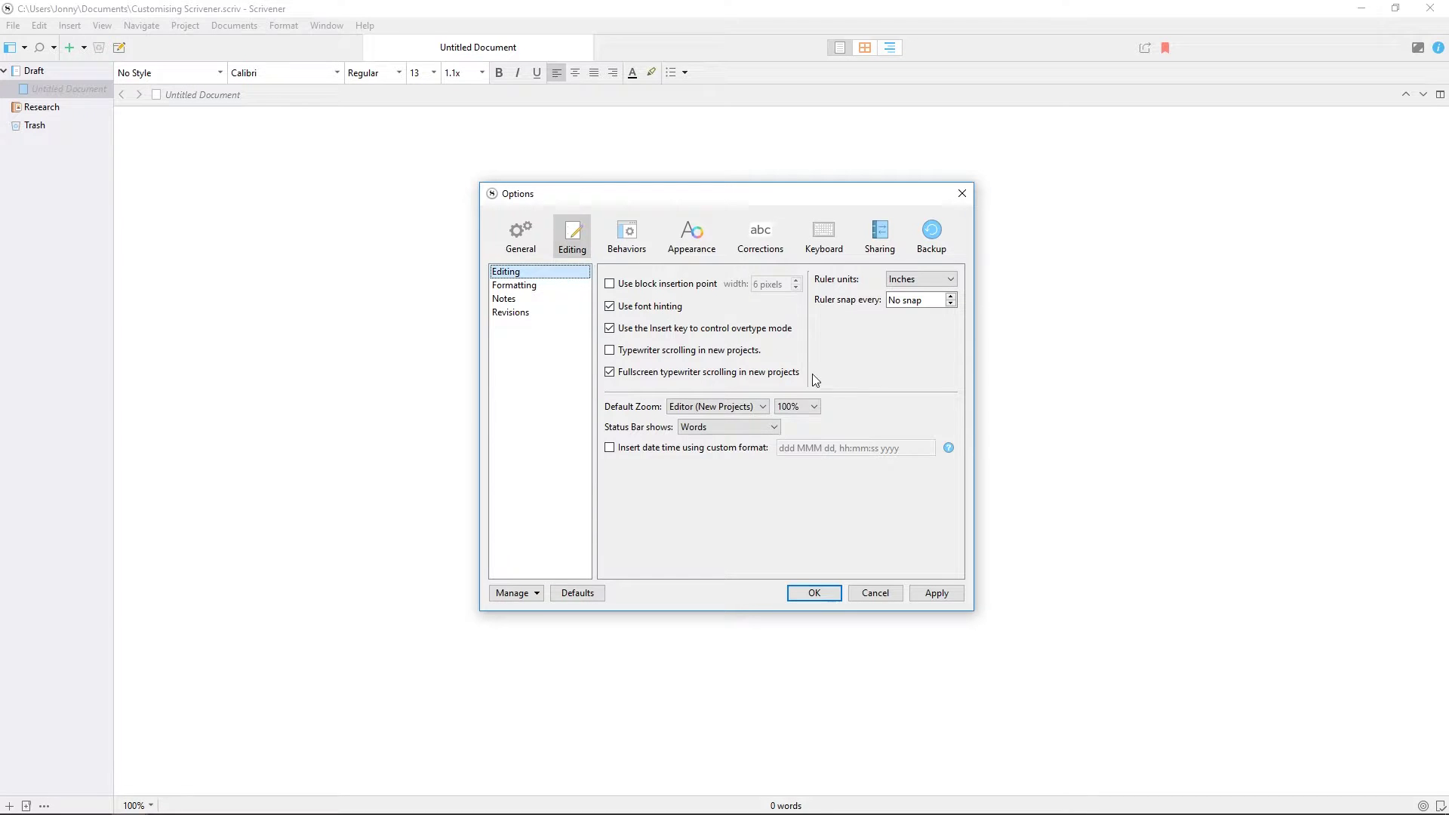
Leave default zoom unchanged, keep Inches as ruler units, and toggle typewriter scrolling
click(814, 407)
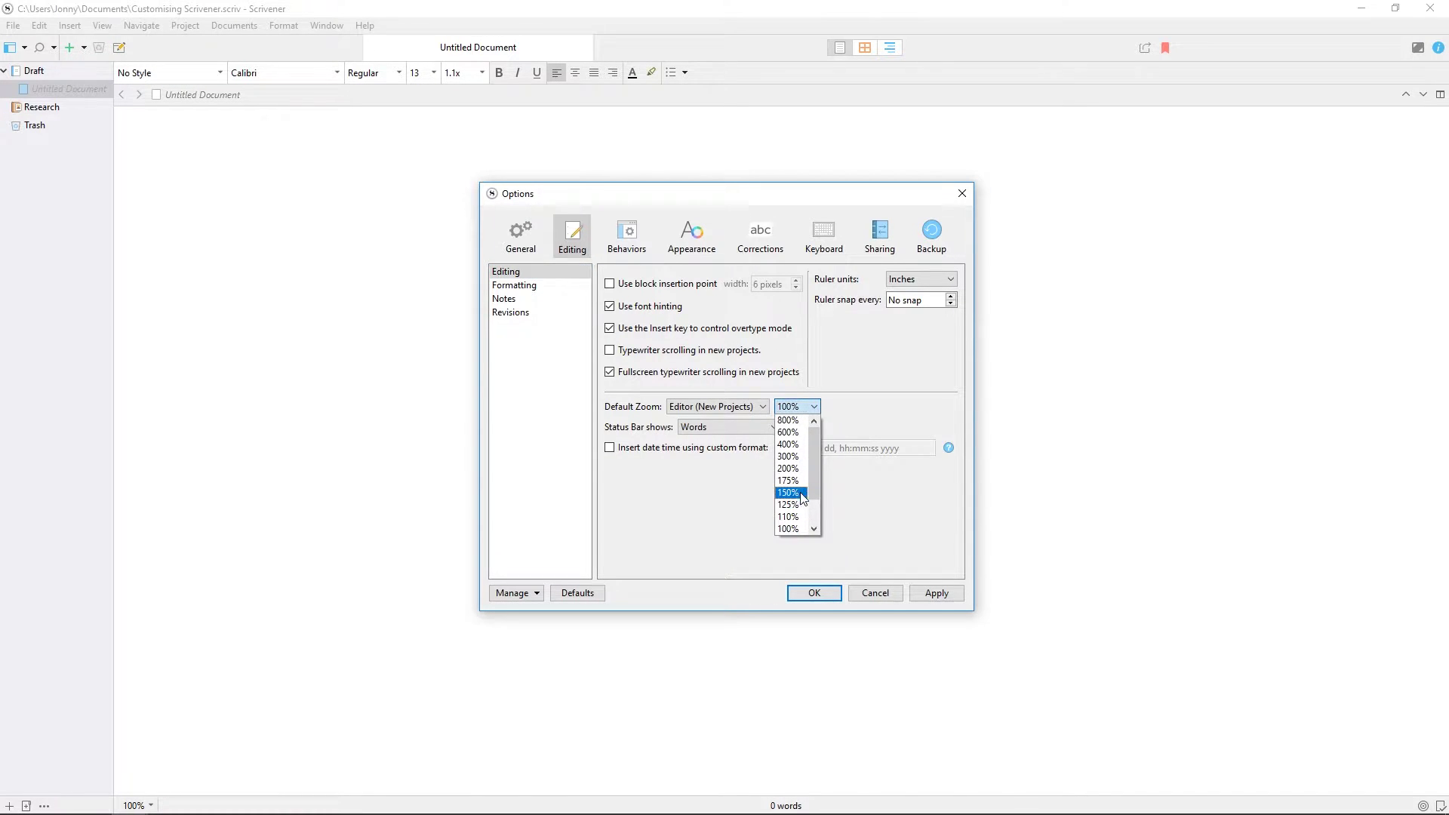
click(908, 400)
click(928, 279)
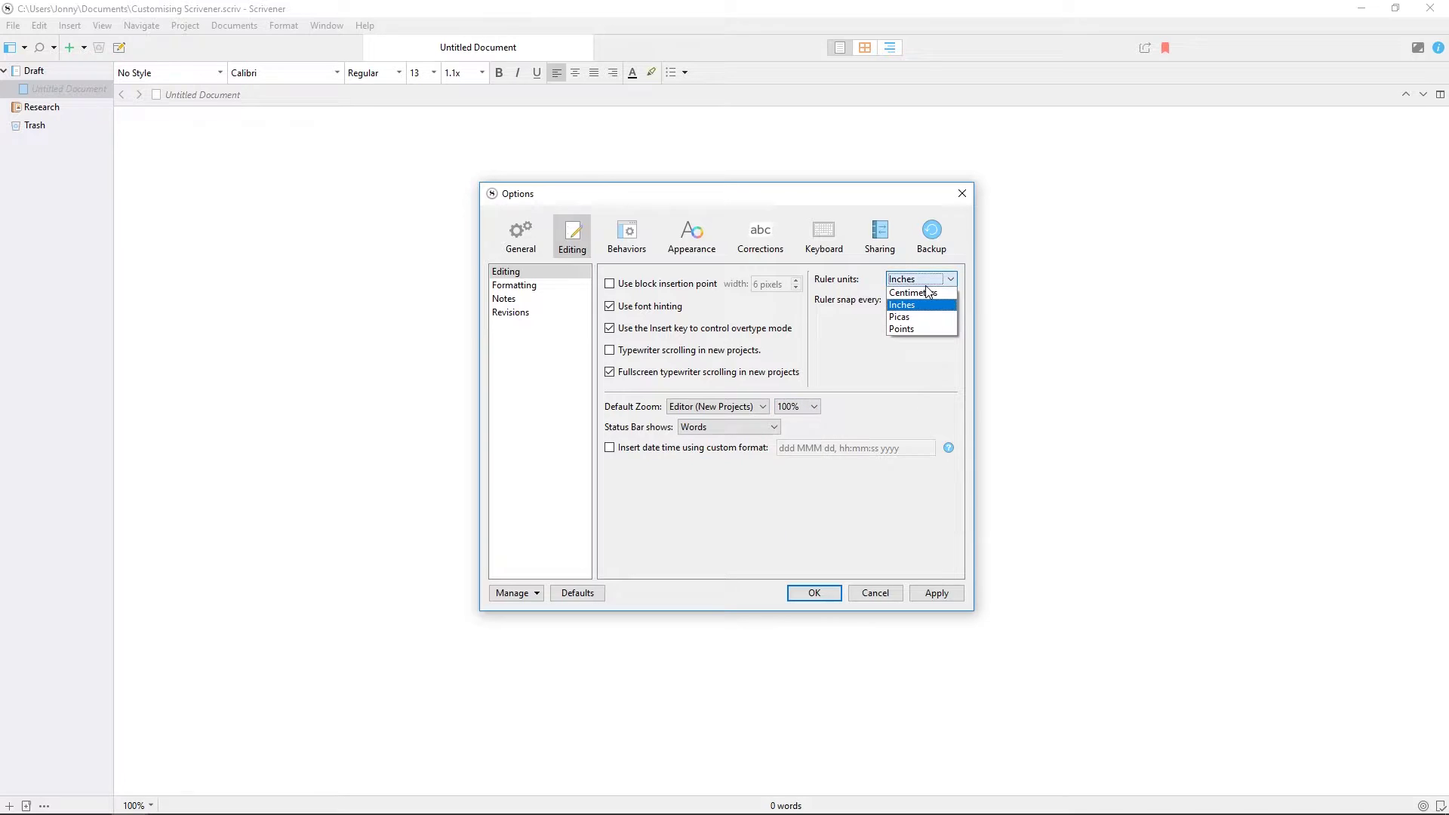
click(864, 360)
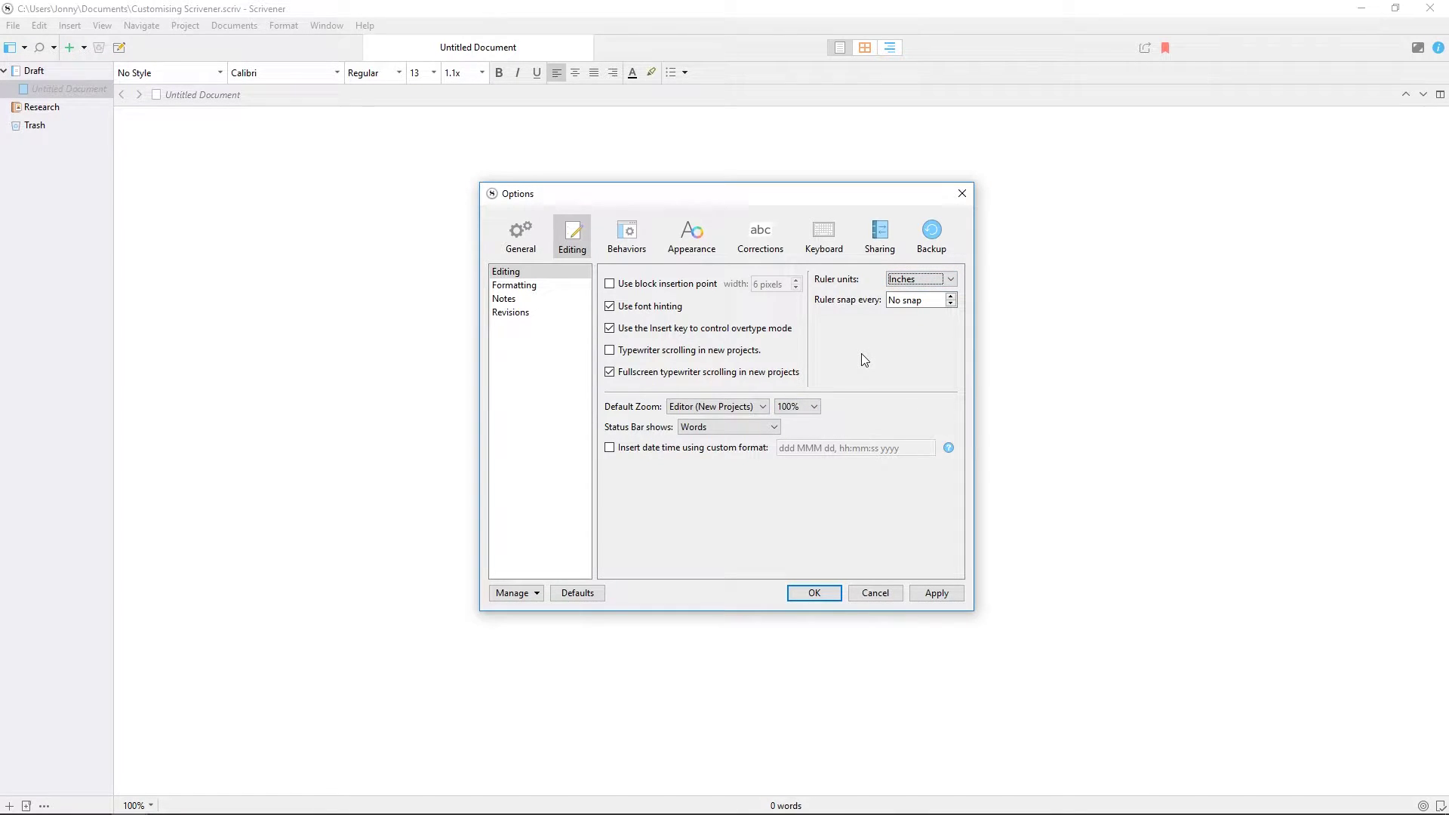
click(723, 354)
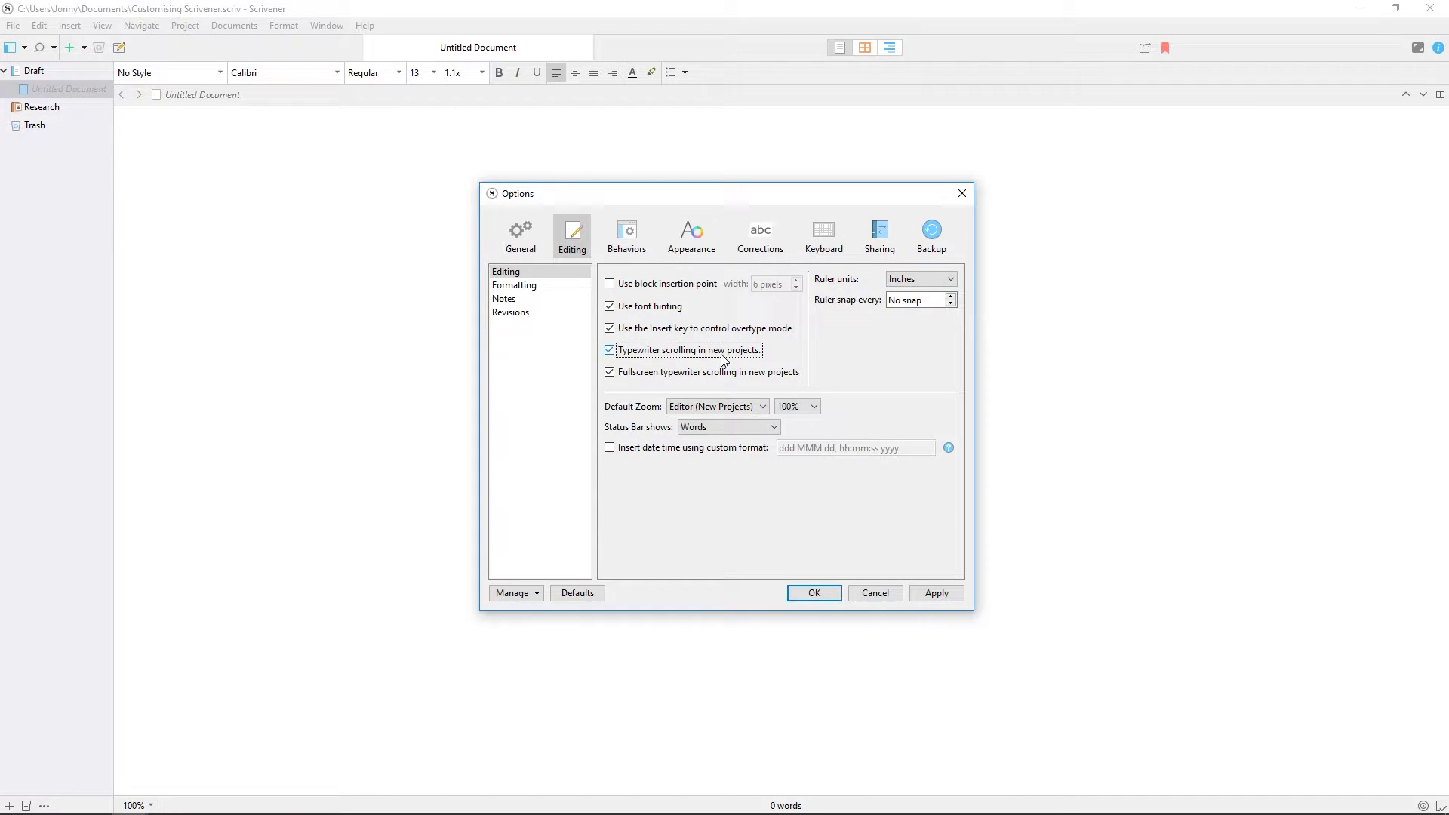
Keep Words as the status bar count, enable block insertion point, then apply and close Options
click(754, 428)
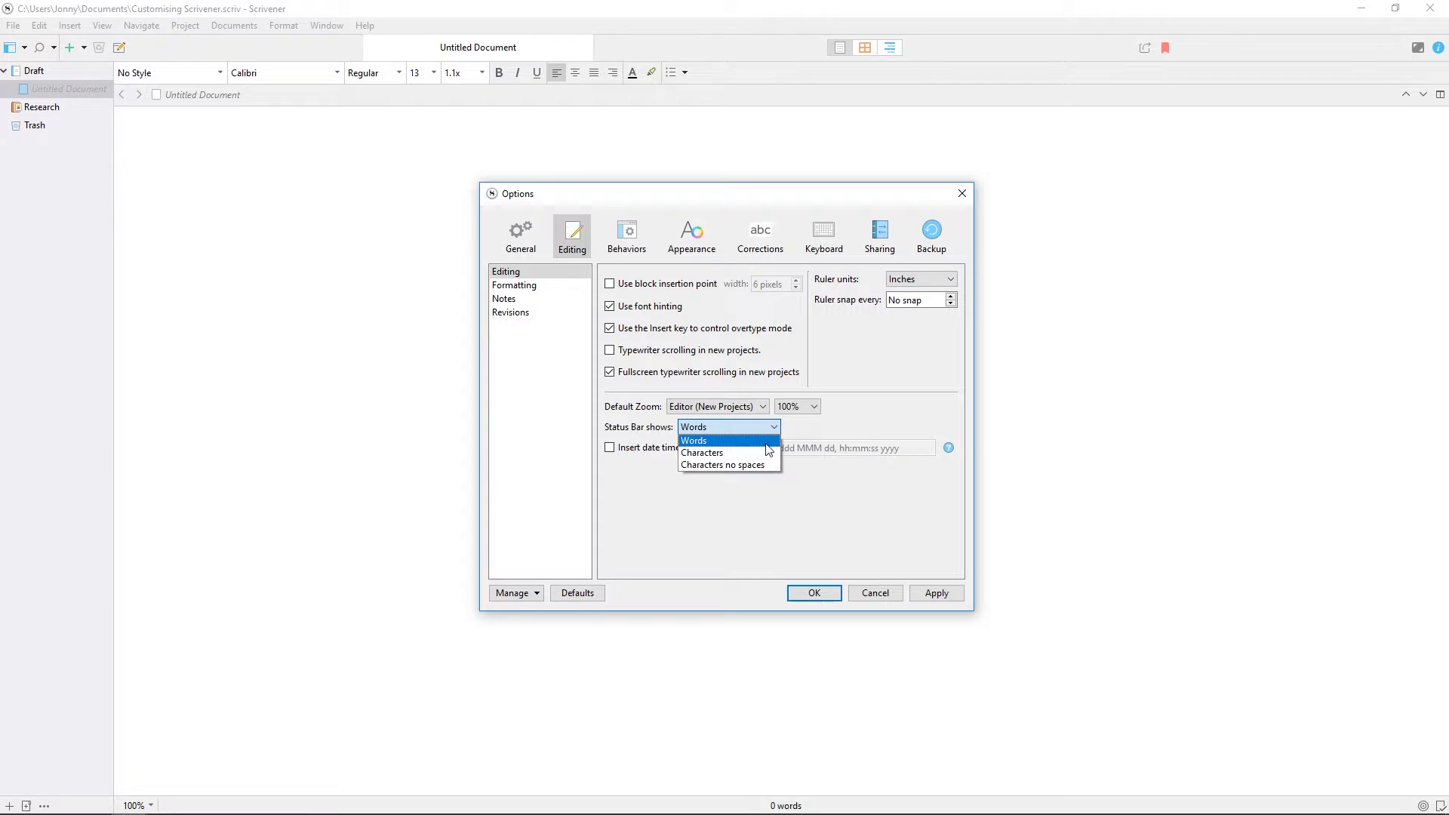
click(866, 428)
click(683, 284)
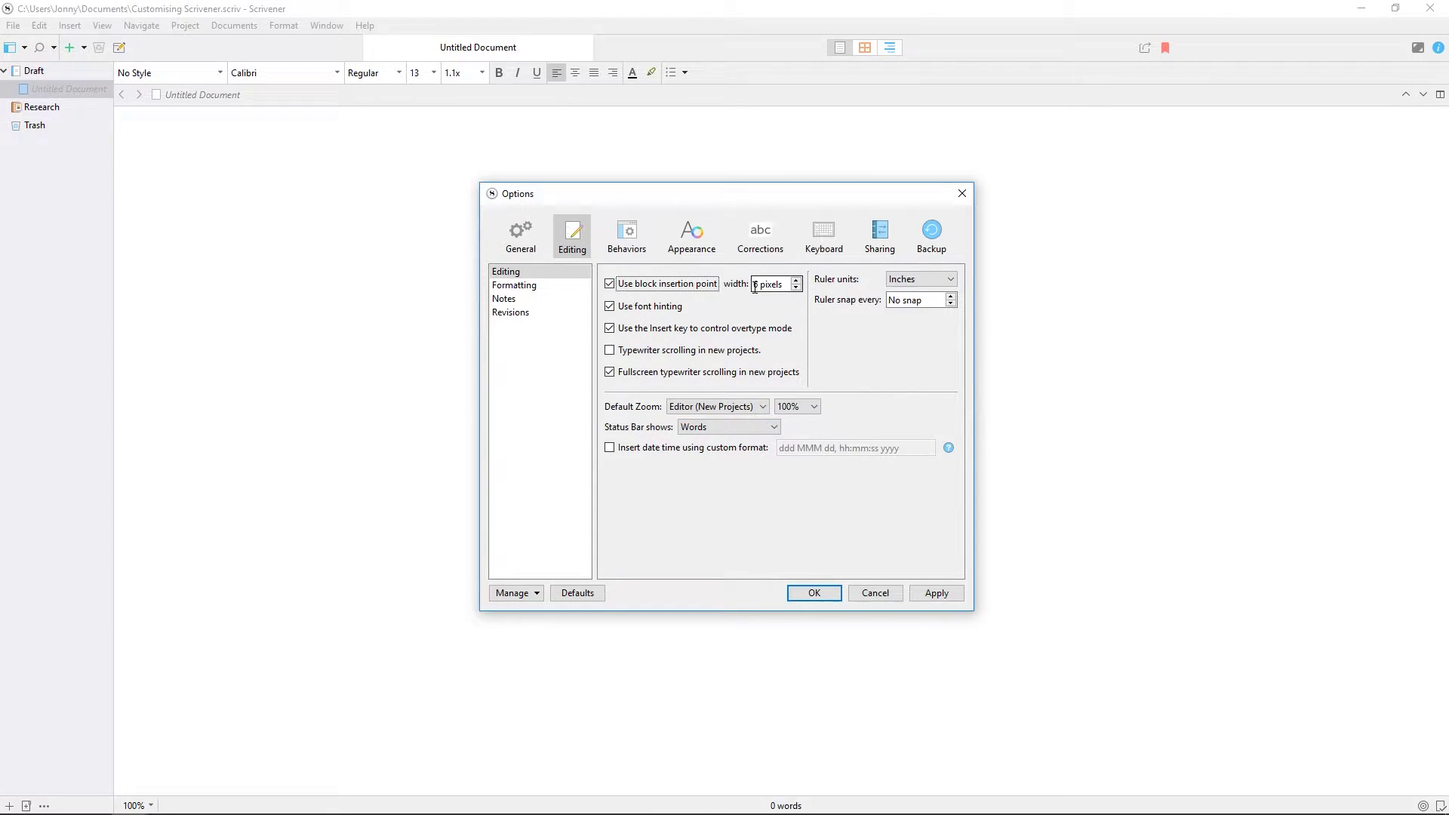
click(932, 593)
click(820, 595)
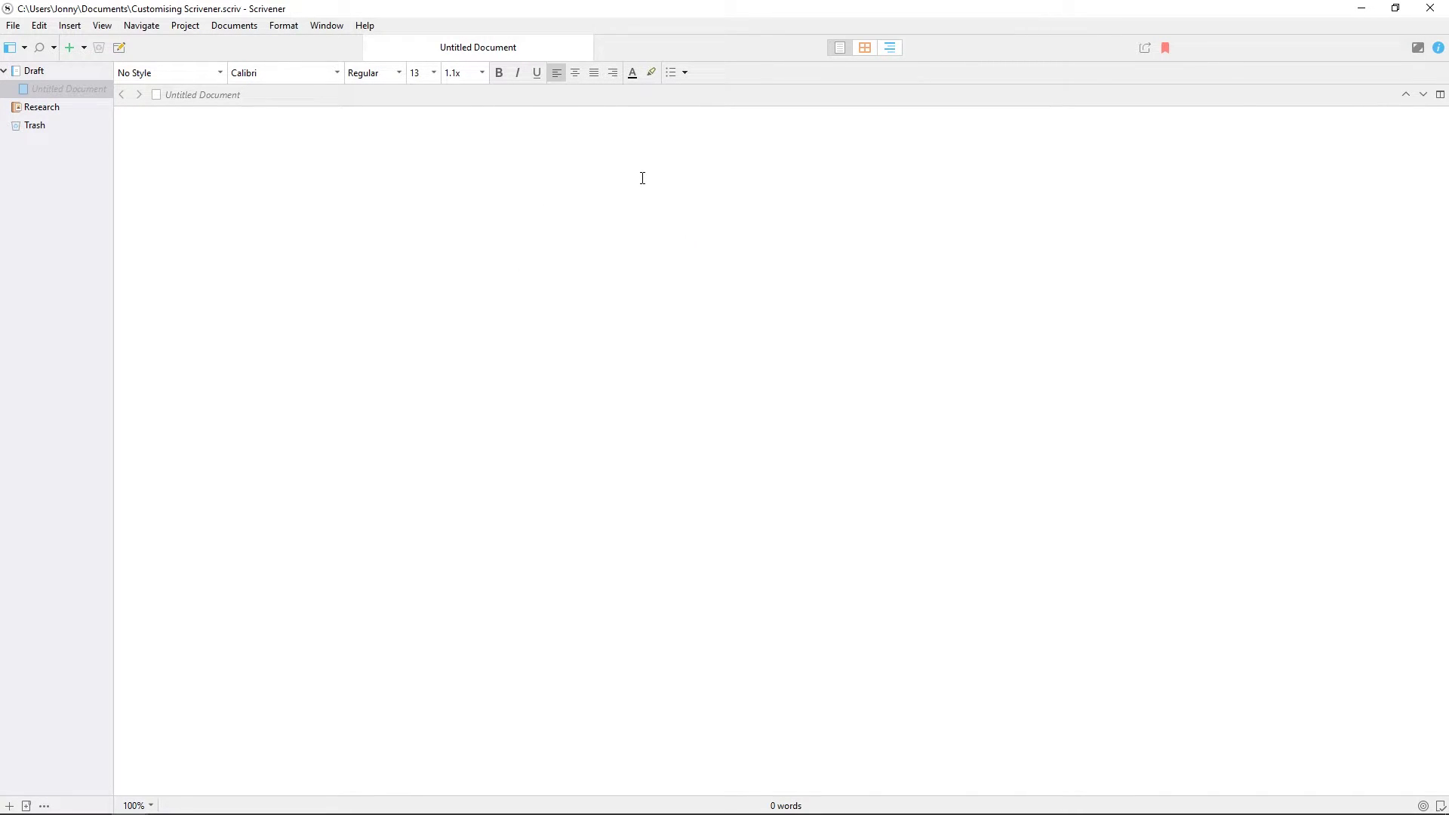
Reopen Options with F12 and go to the Corrections section's Substitutions page
key(F12)
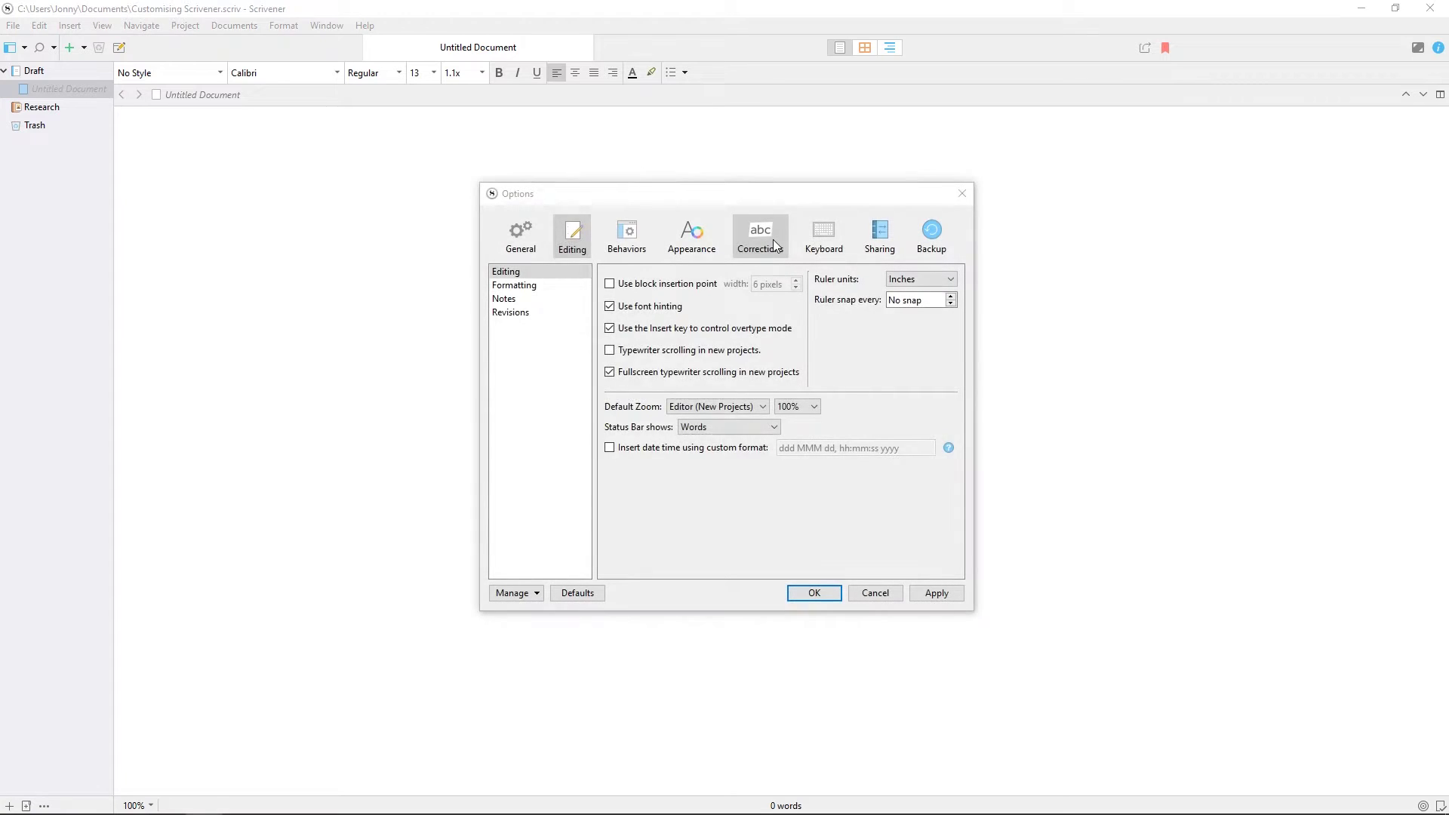
click(773, 238)
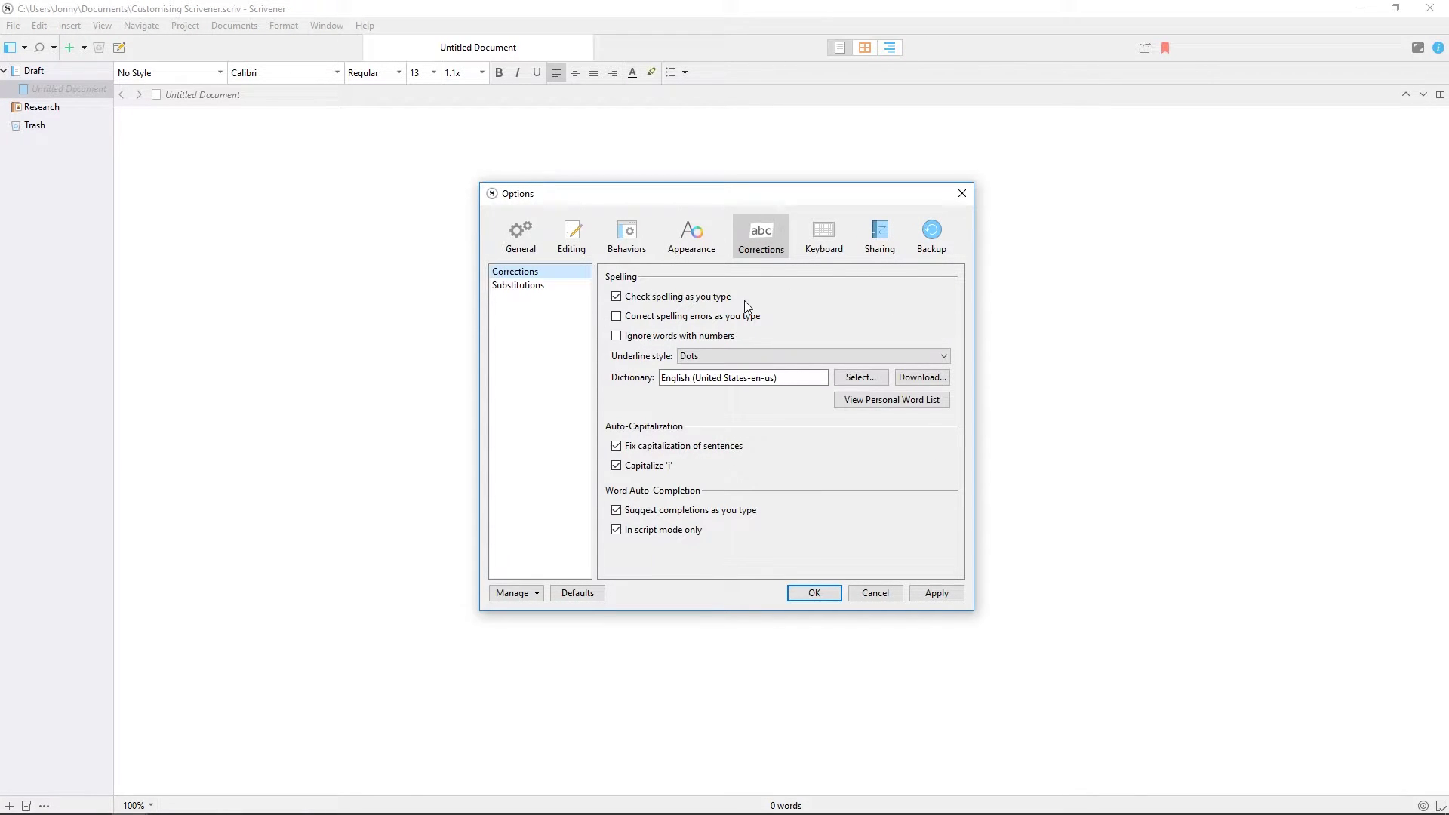
click(504, 287)
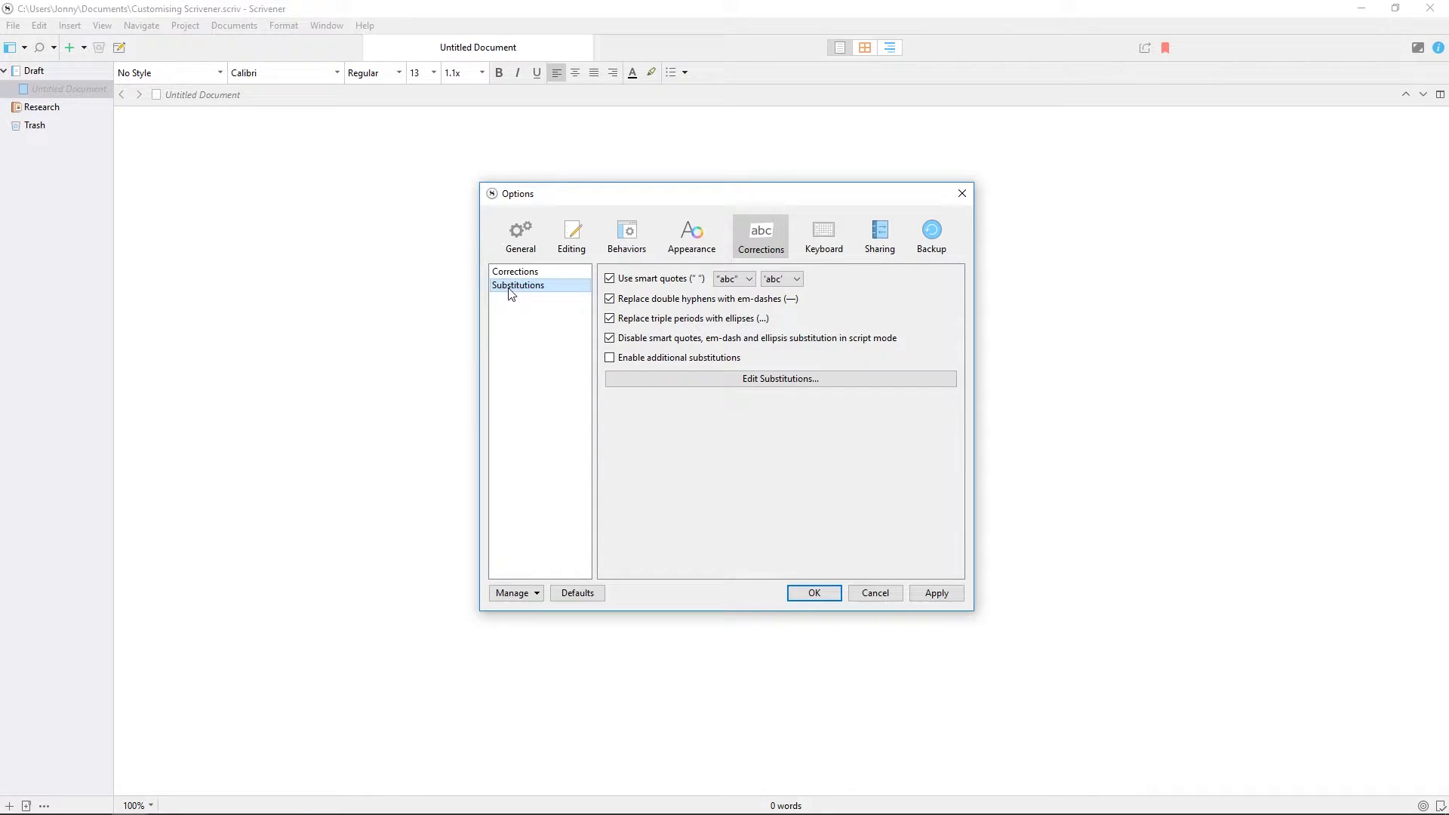
click(563, 270)
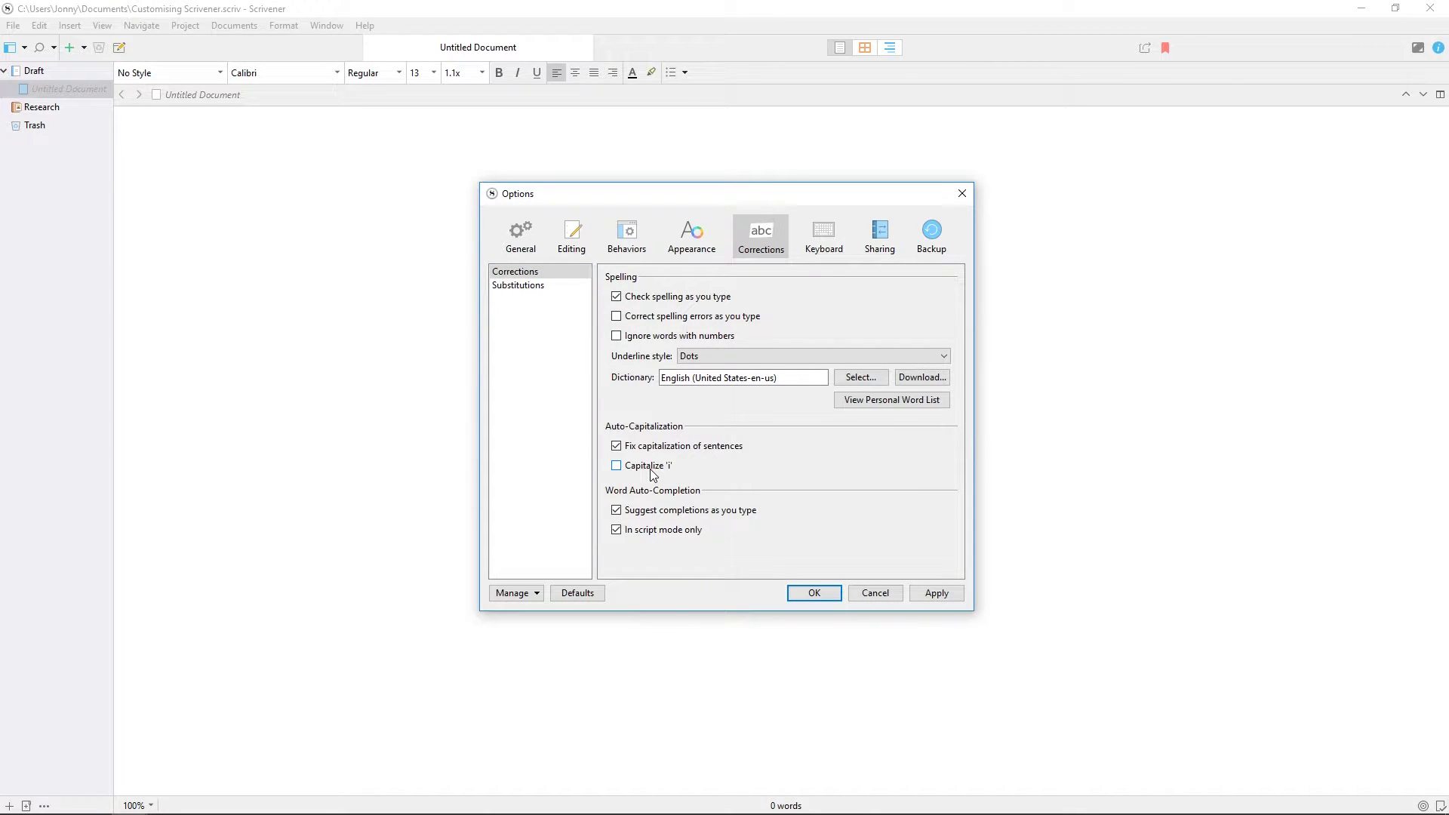
click(531, 285)
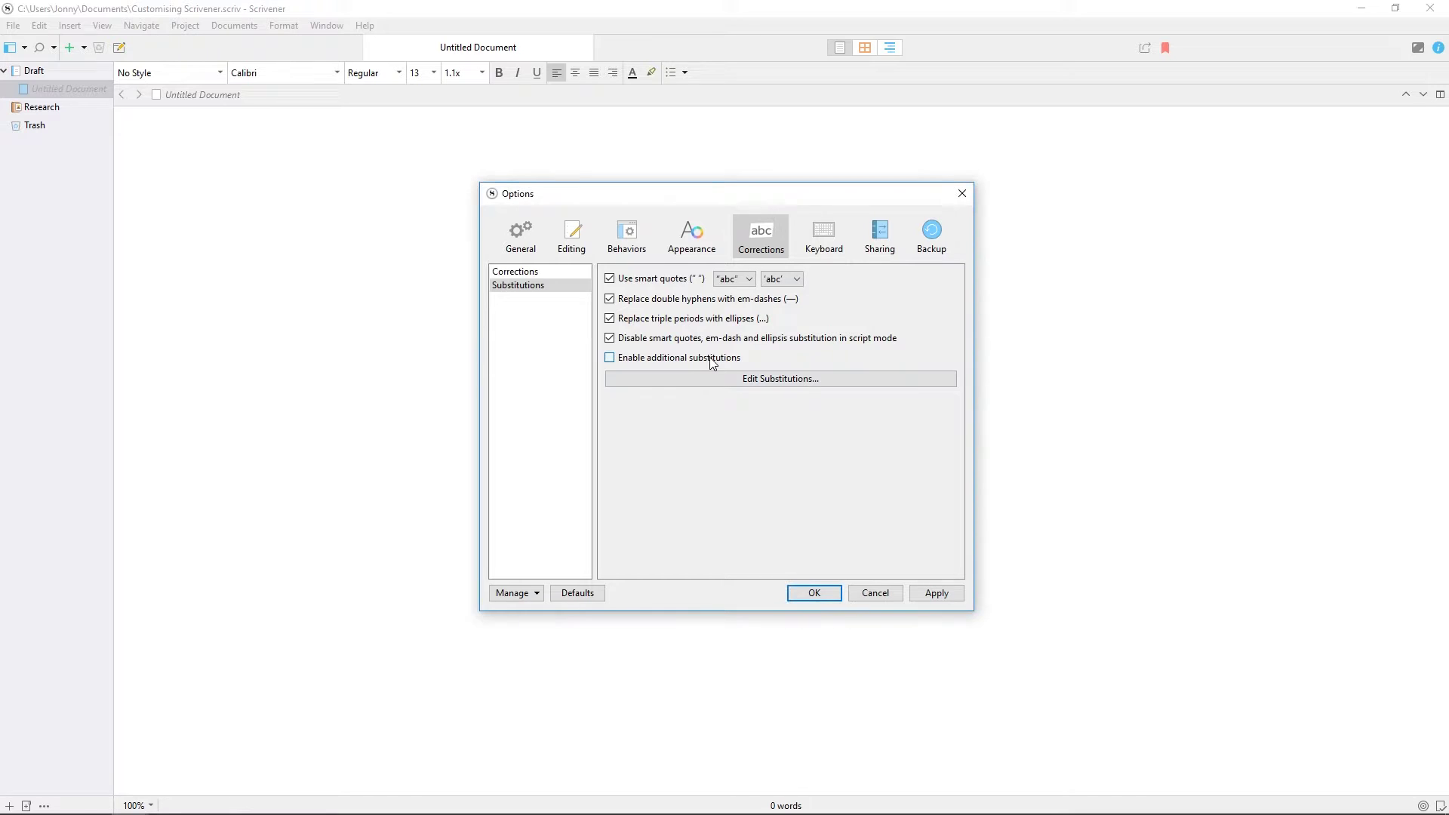
Open the automatic substitutions table and scroll through its entries
click(764, 379)
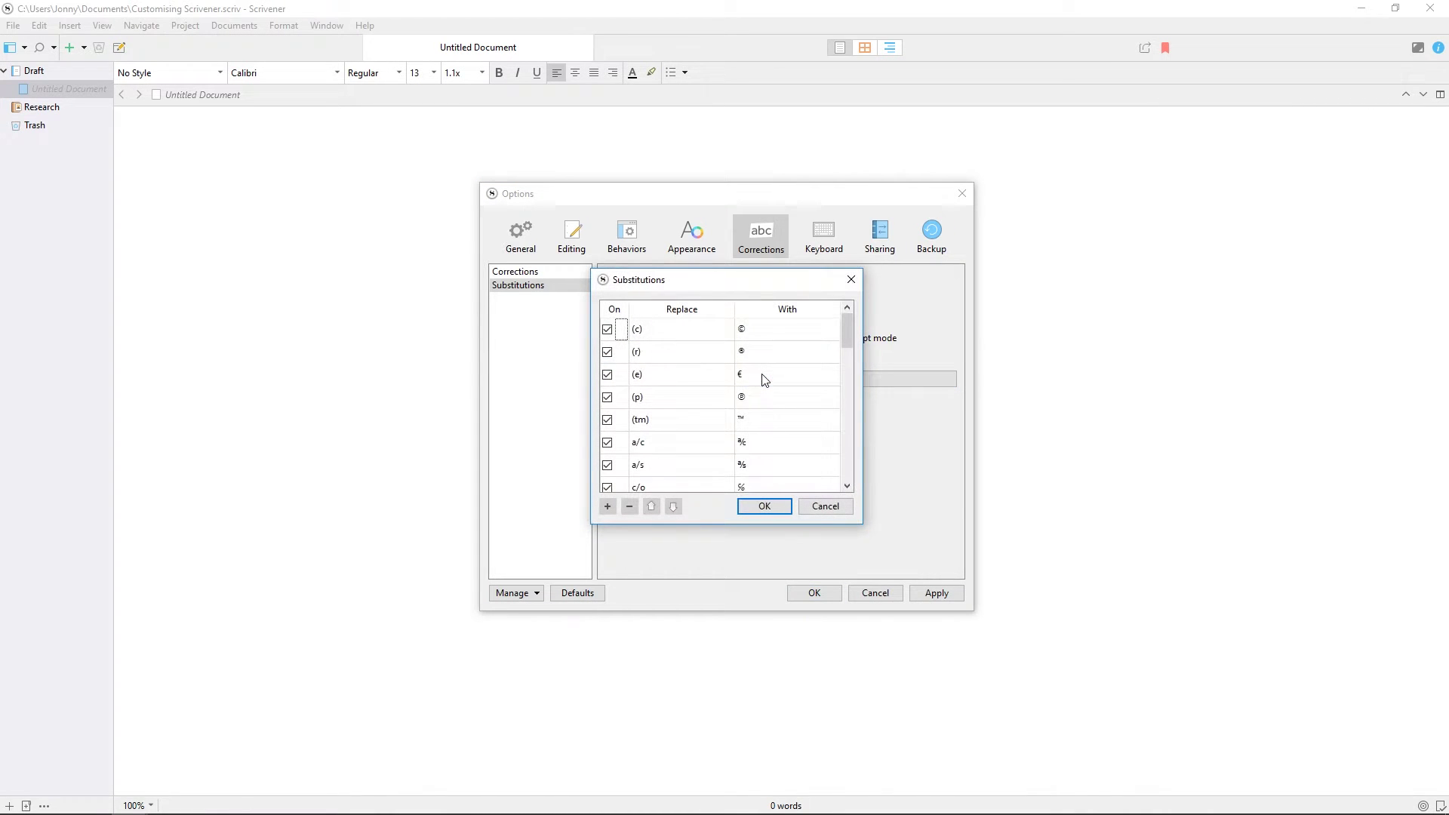
scroll(752, 356, down, 3)
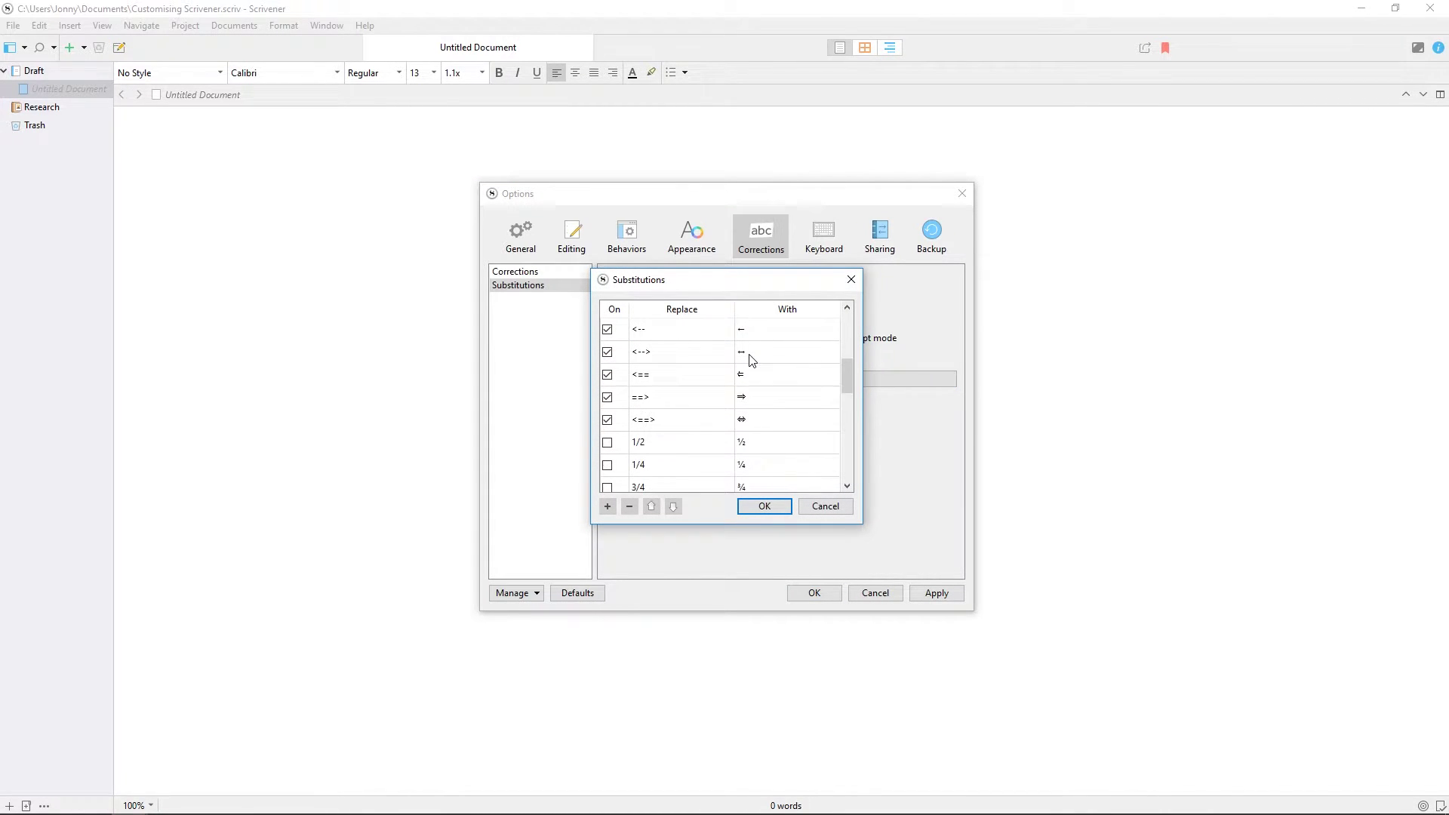
scroll(785, 373, up, 1)
scroll(790, 377, up, 2)
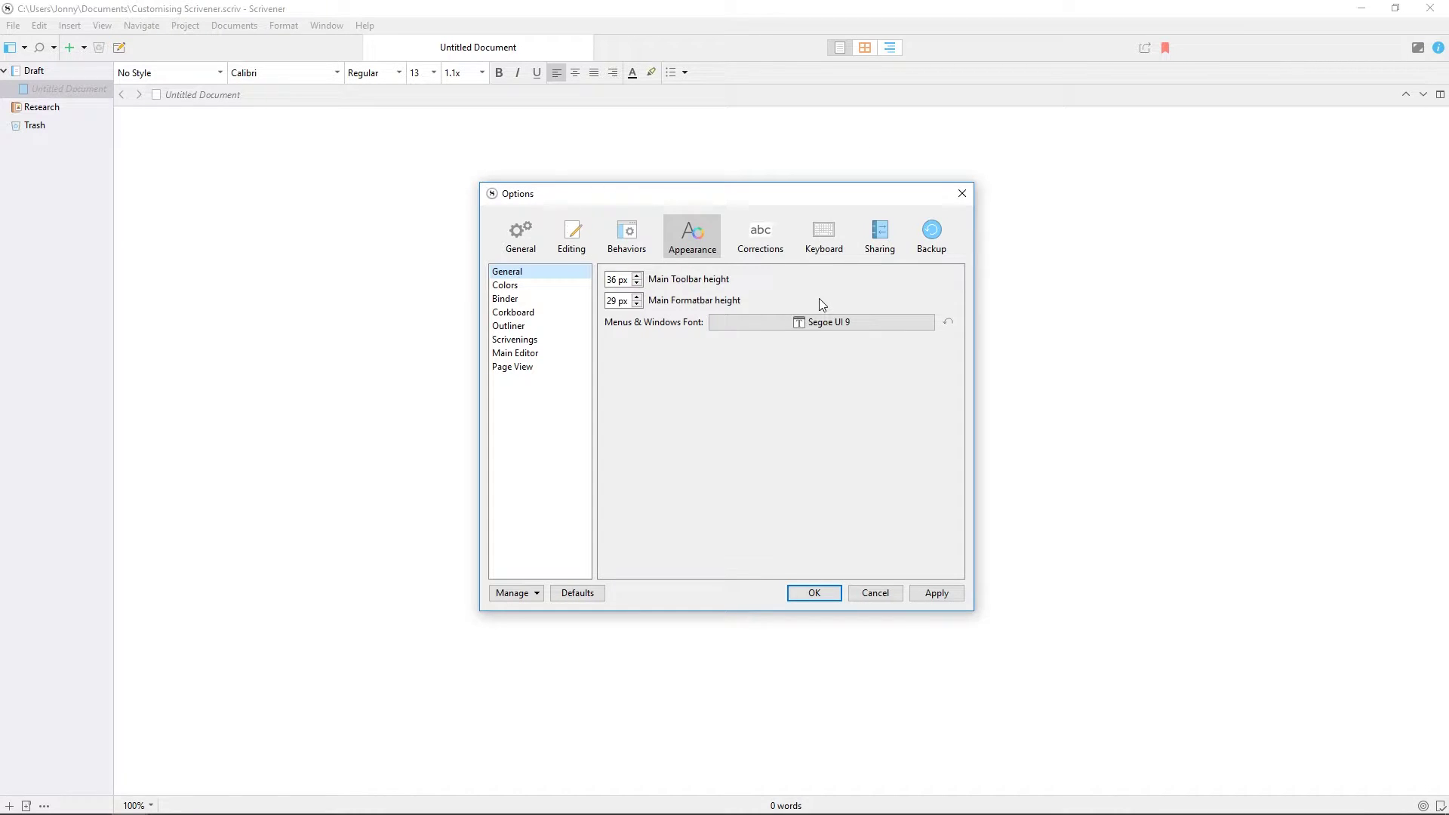
Browse the Colors, Binder, Corkboard, Scrivenings and Main Editor appearance pages, ending on Page View
click(521, 290)
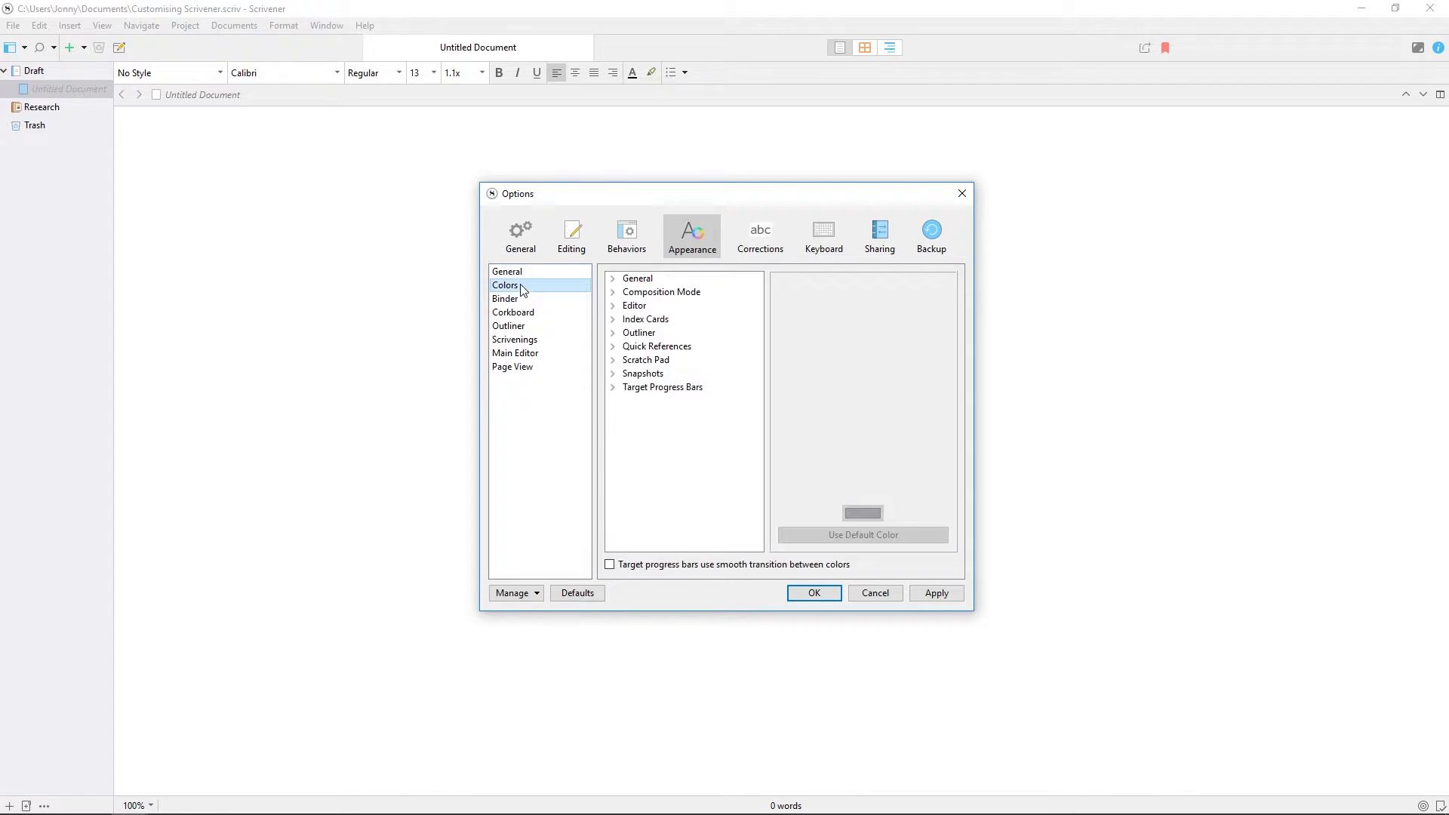
click(526, 300)
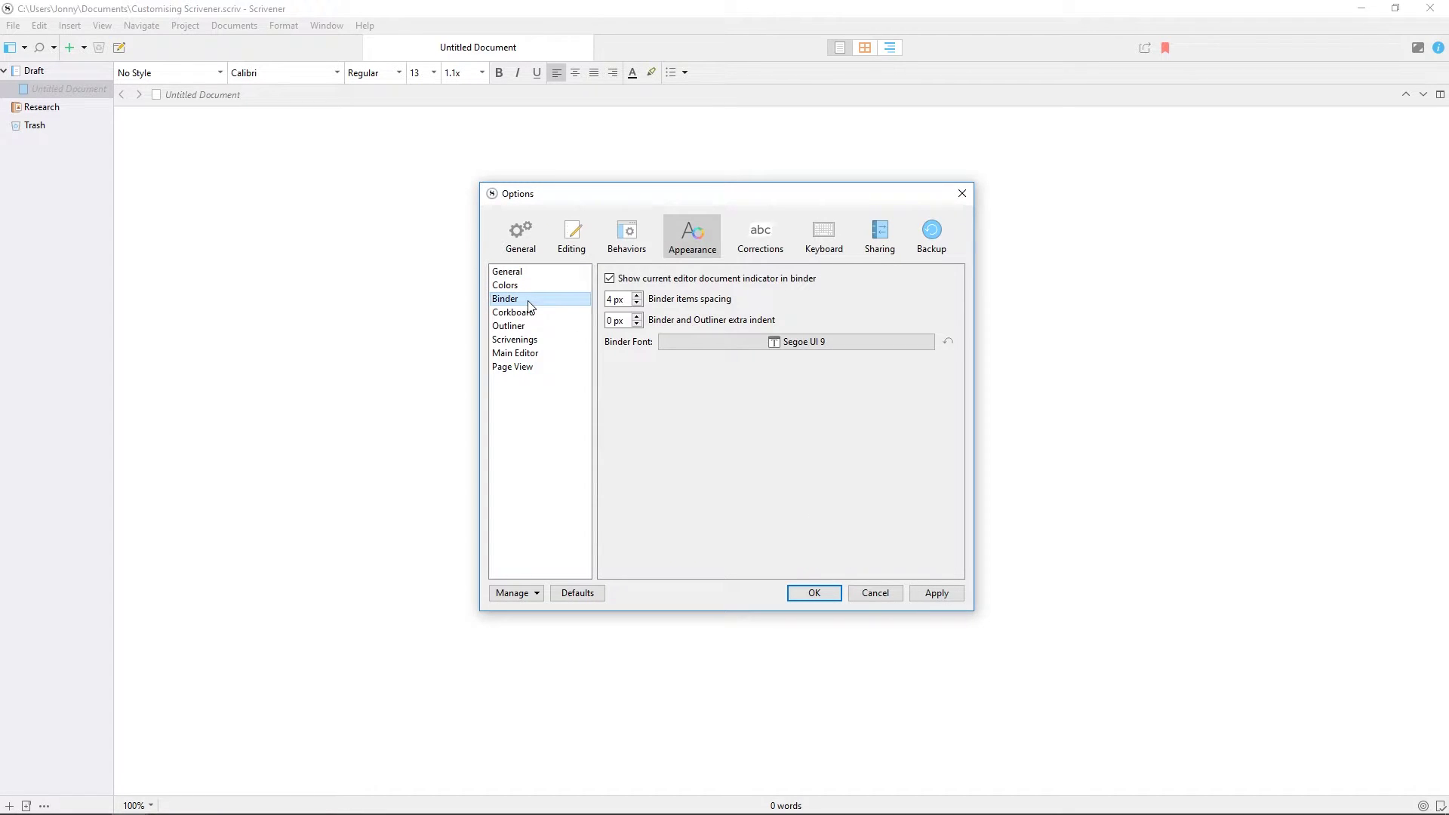
click(528, 311)
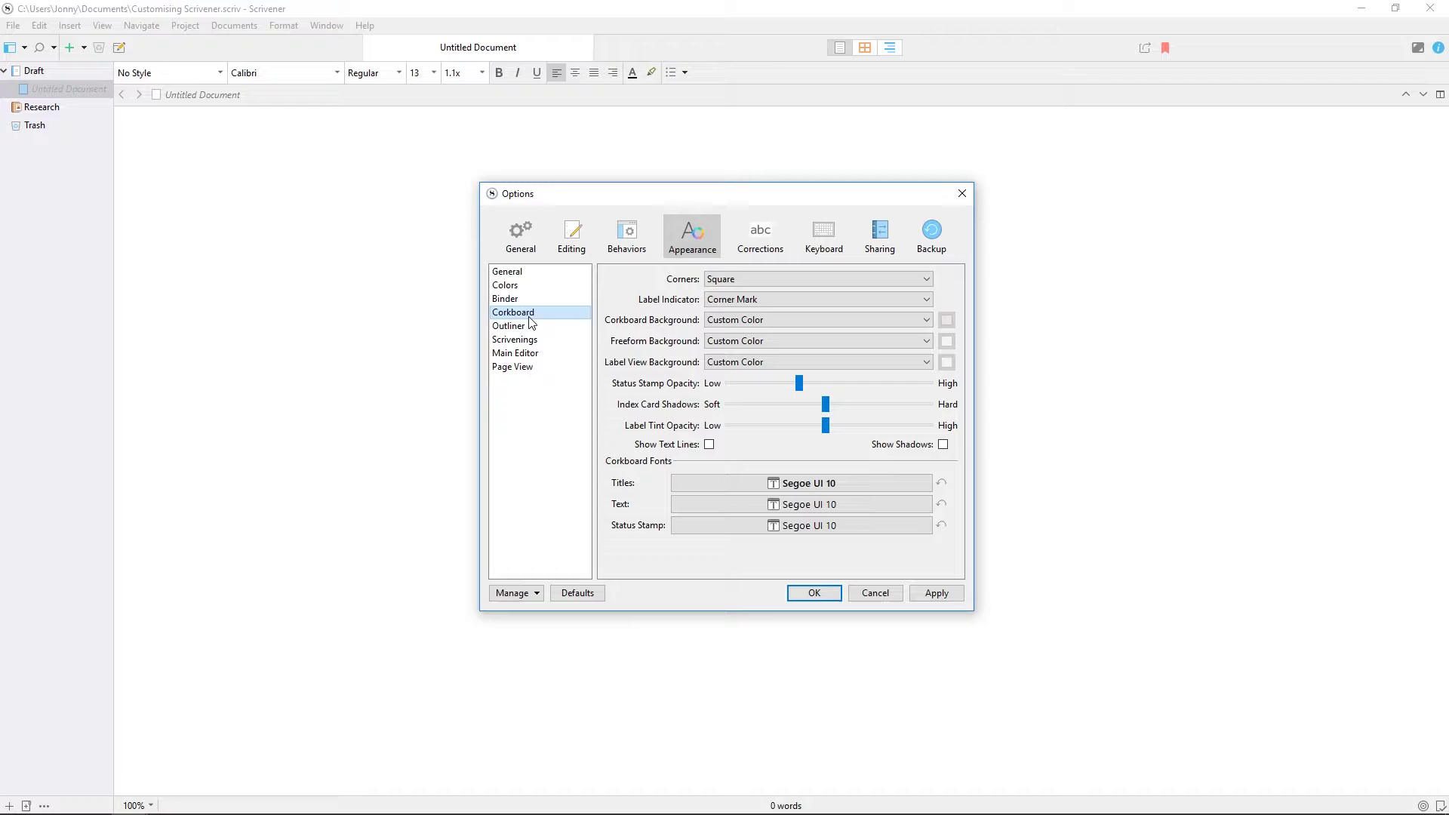
click(532, 340)
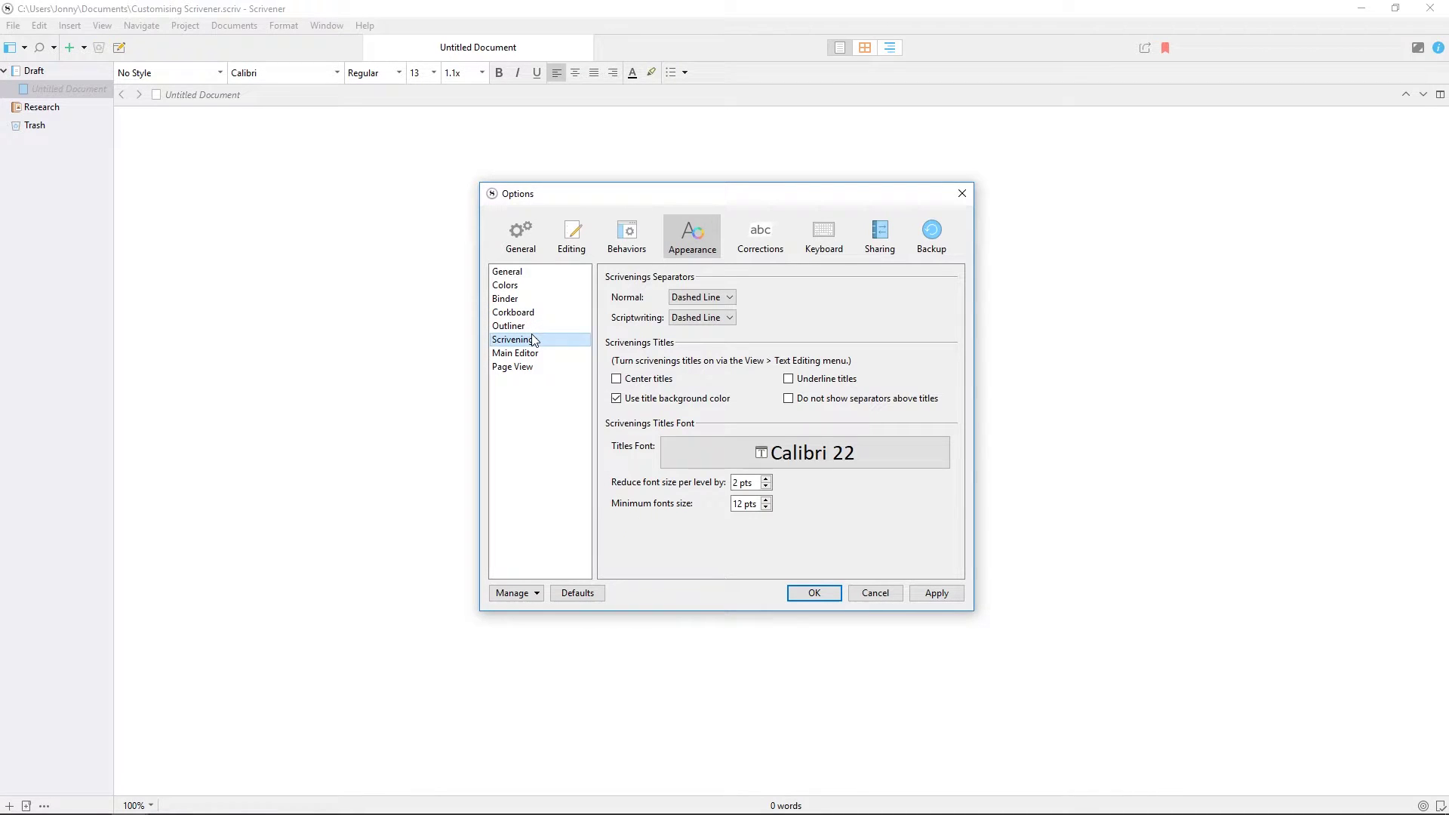
click(536, 354)
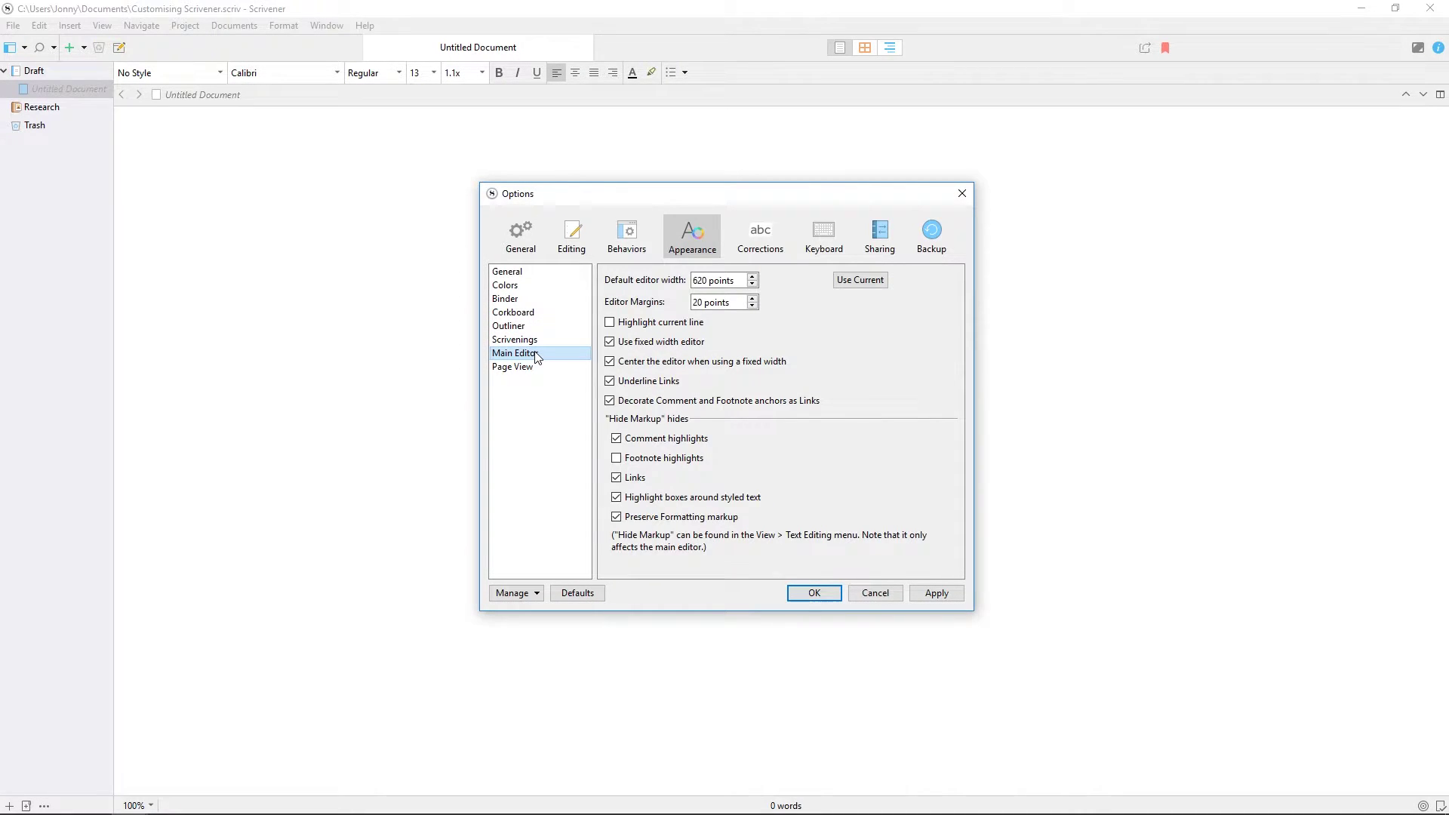
click(537, 374)
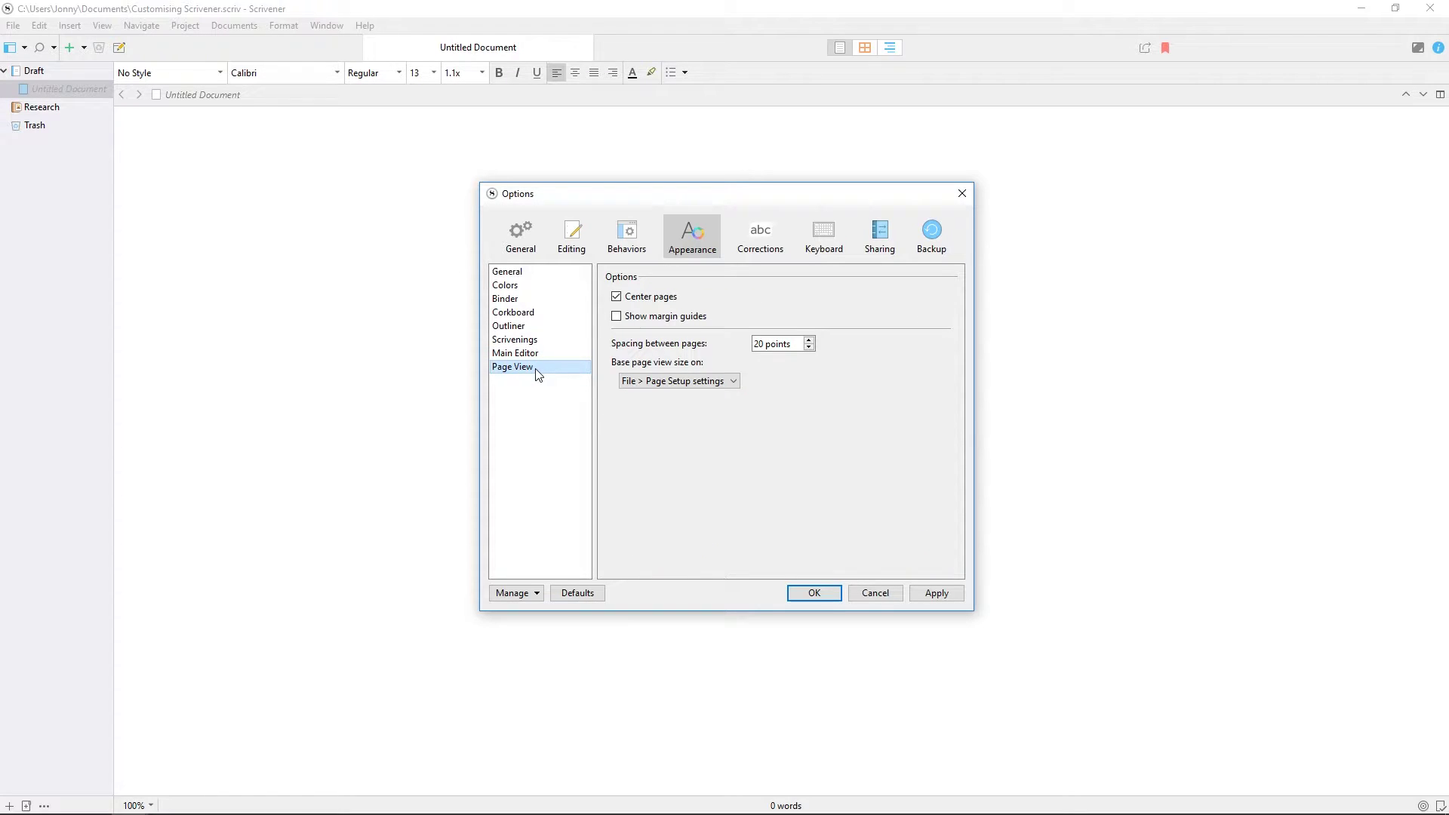
Raise binder item spacing to 8 px and set the binder font to Segoe UI 11
click(531, 302)
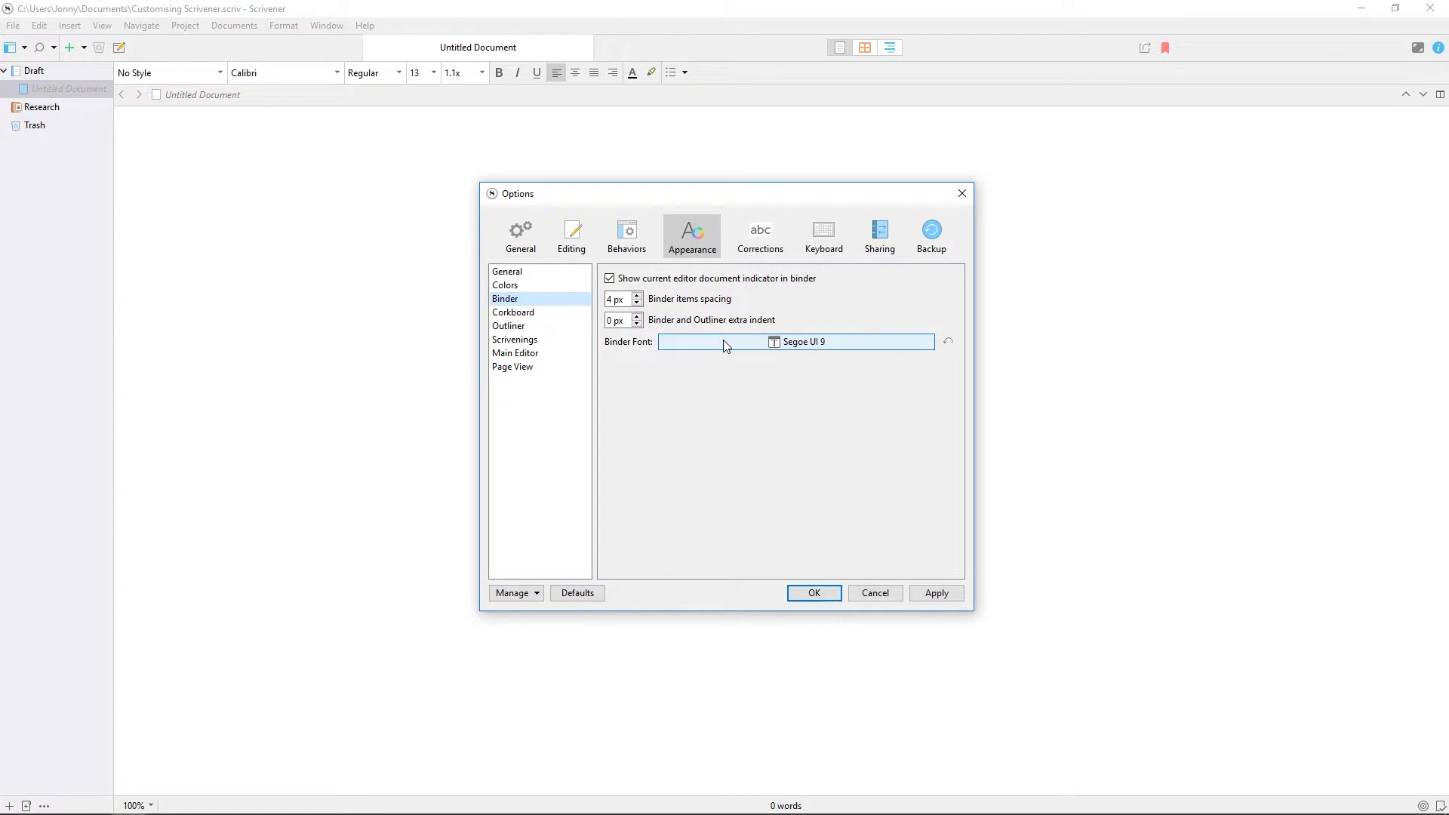
click(637, 295)
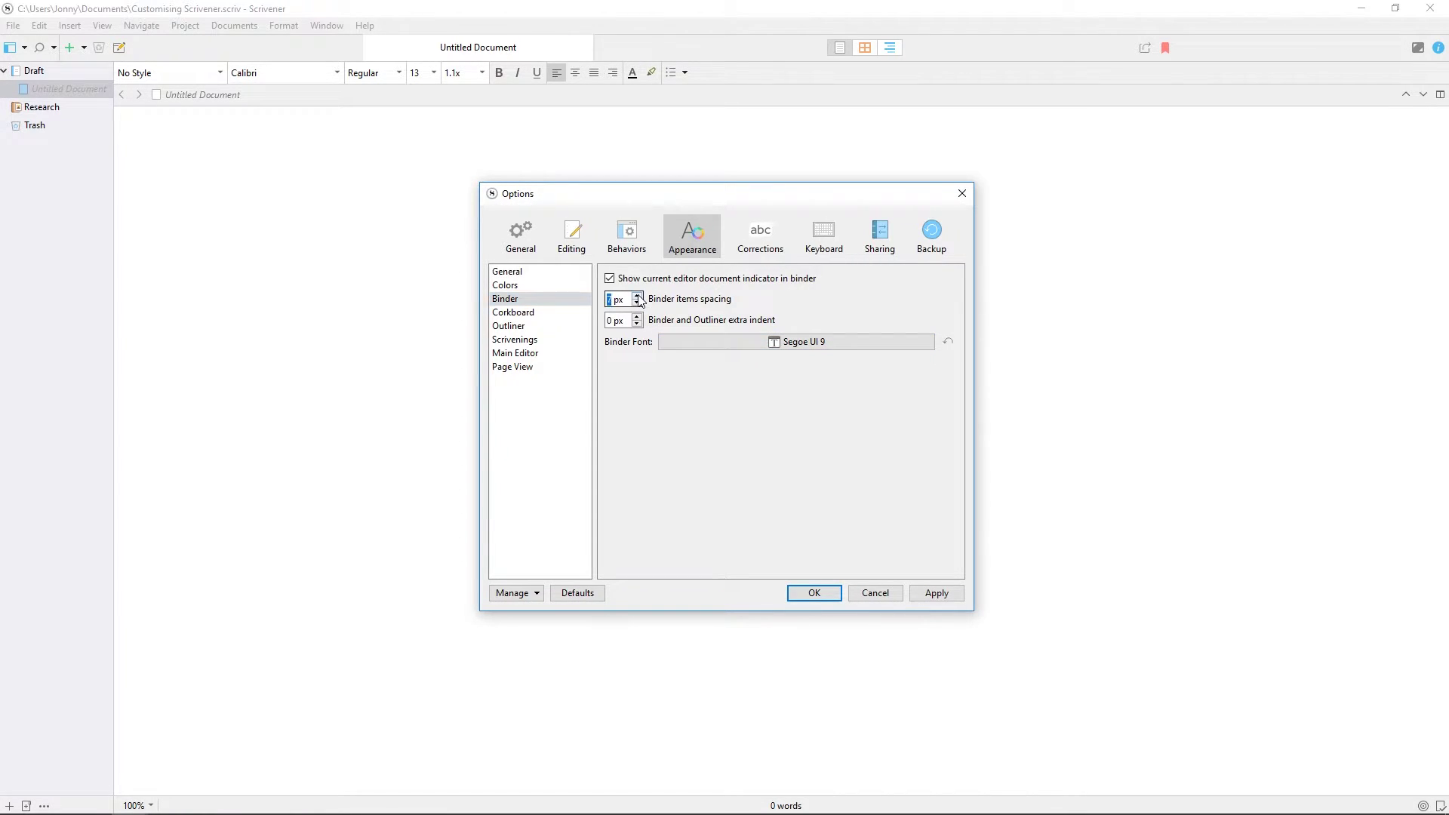
click(637, 296)
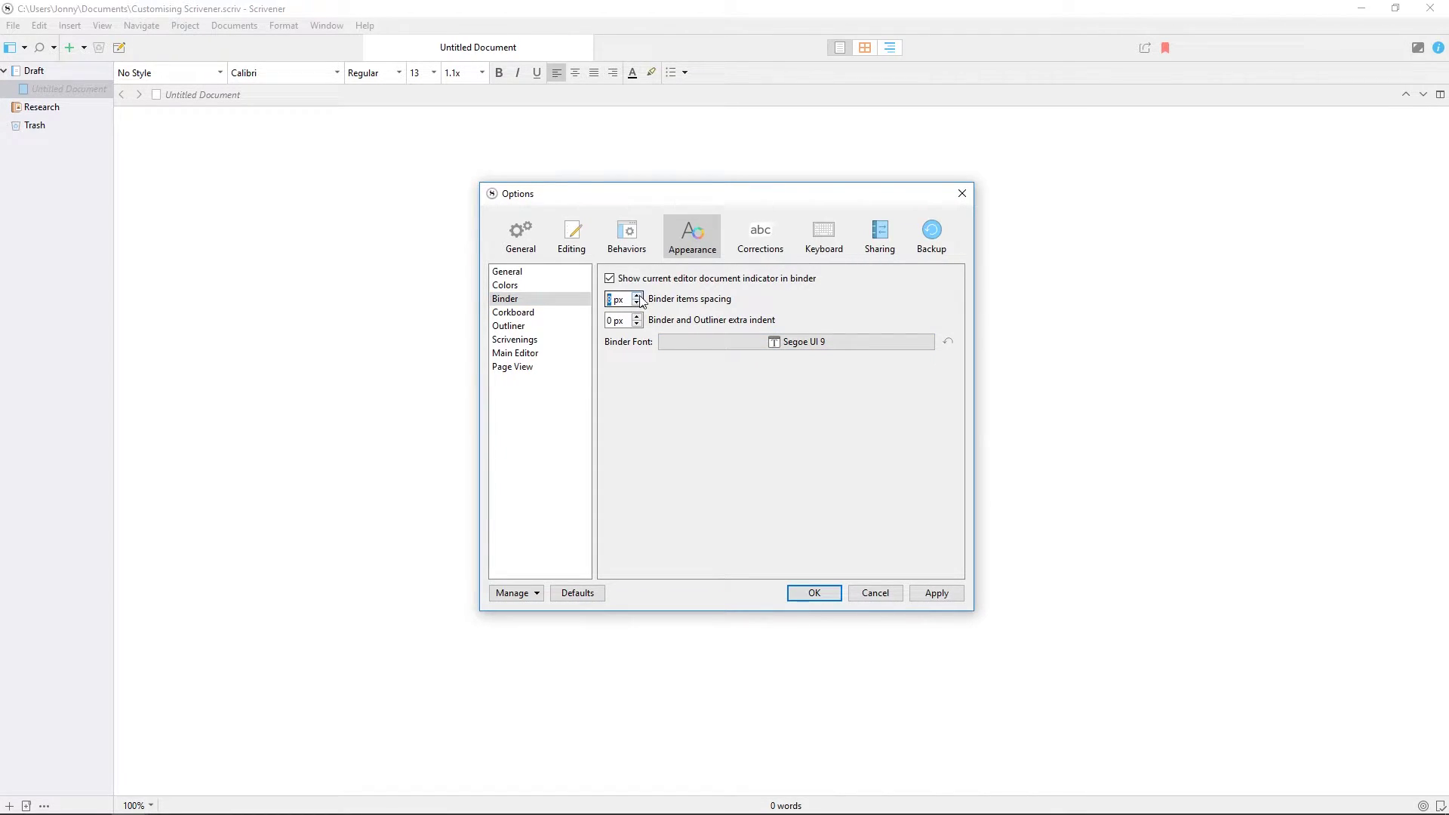
click(710, 344)
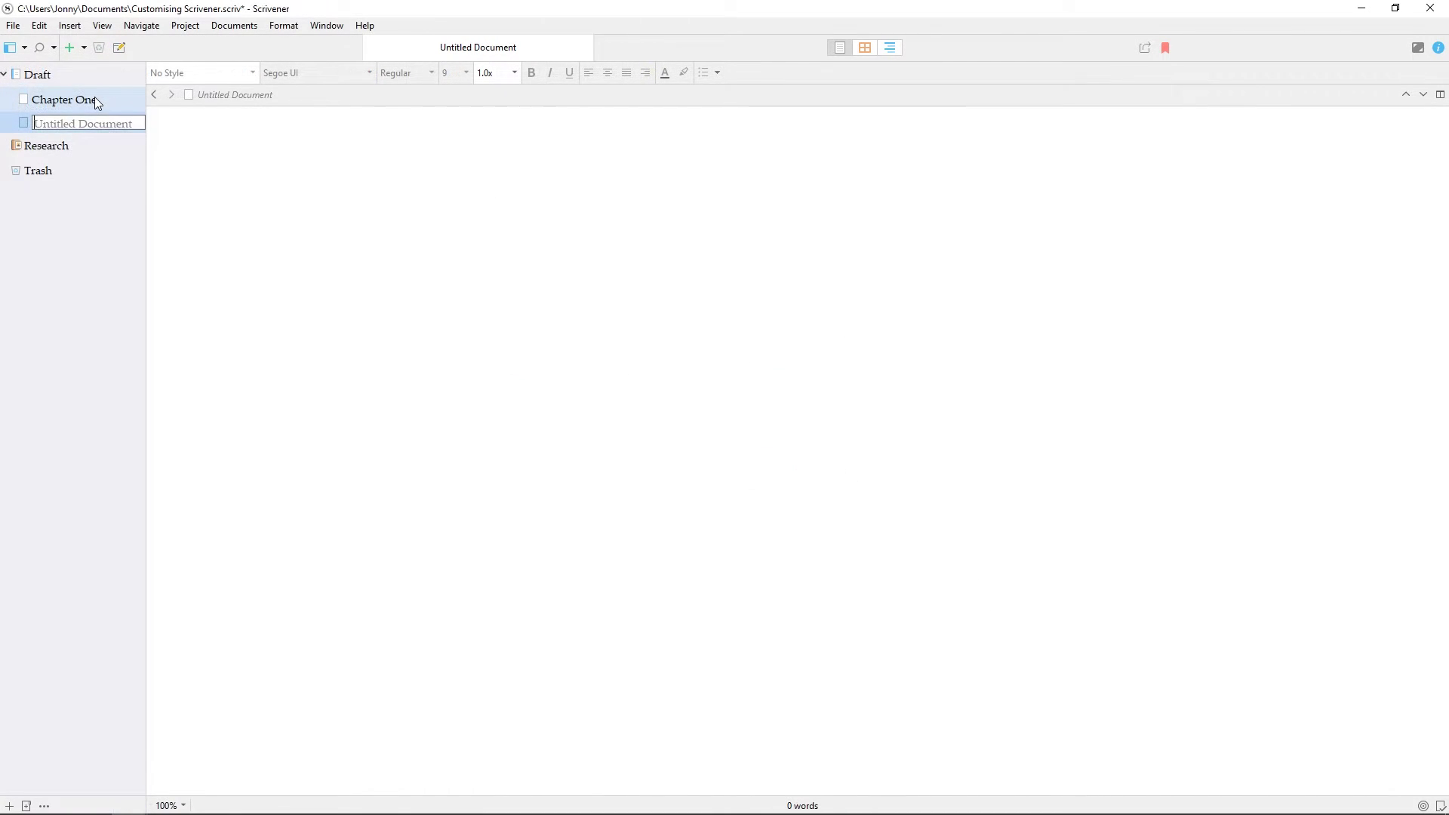
Add documents Chapter Two, Chapter Three, Chapter Four and Chapter Five under Draft
text(Chapter Two)
key(Return)
key(Return)
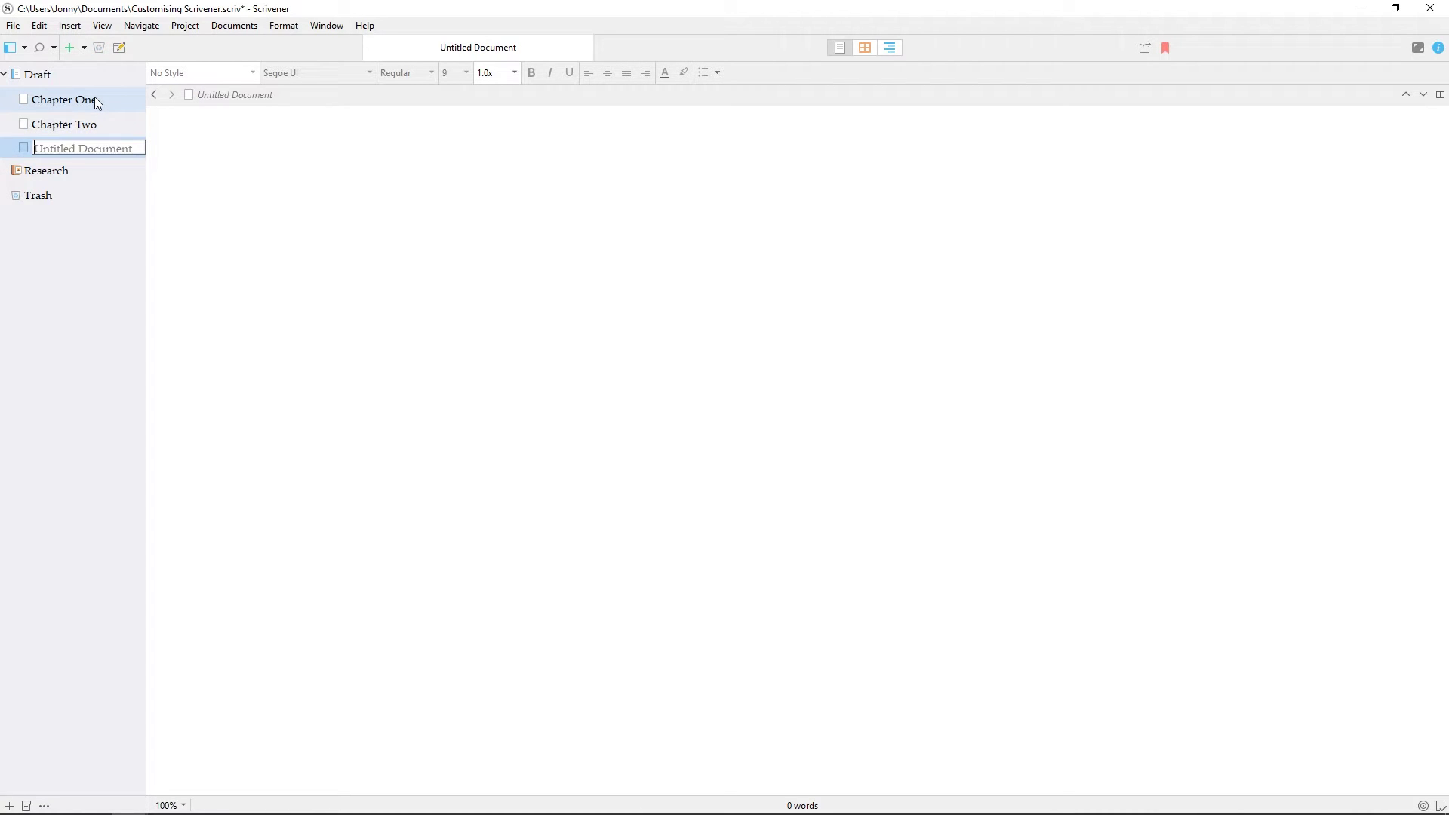
text(Chapter Three)
key(Return)
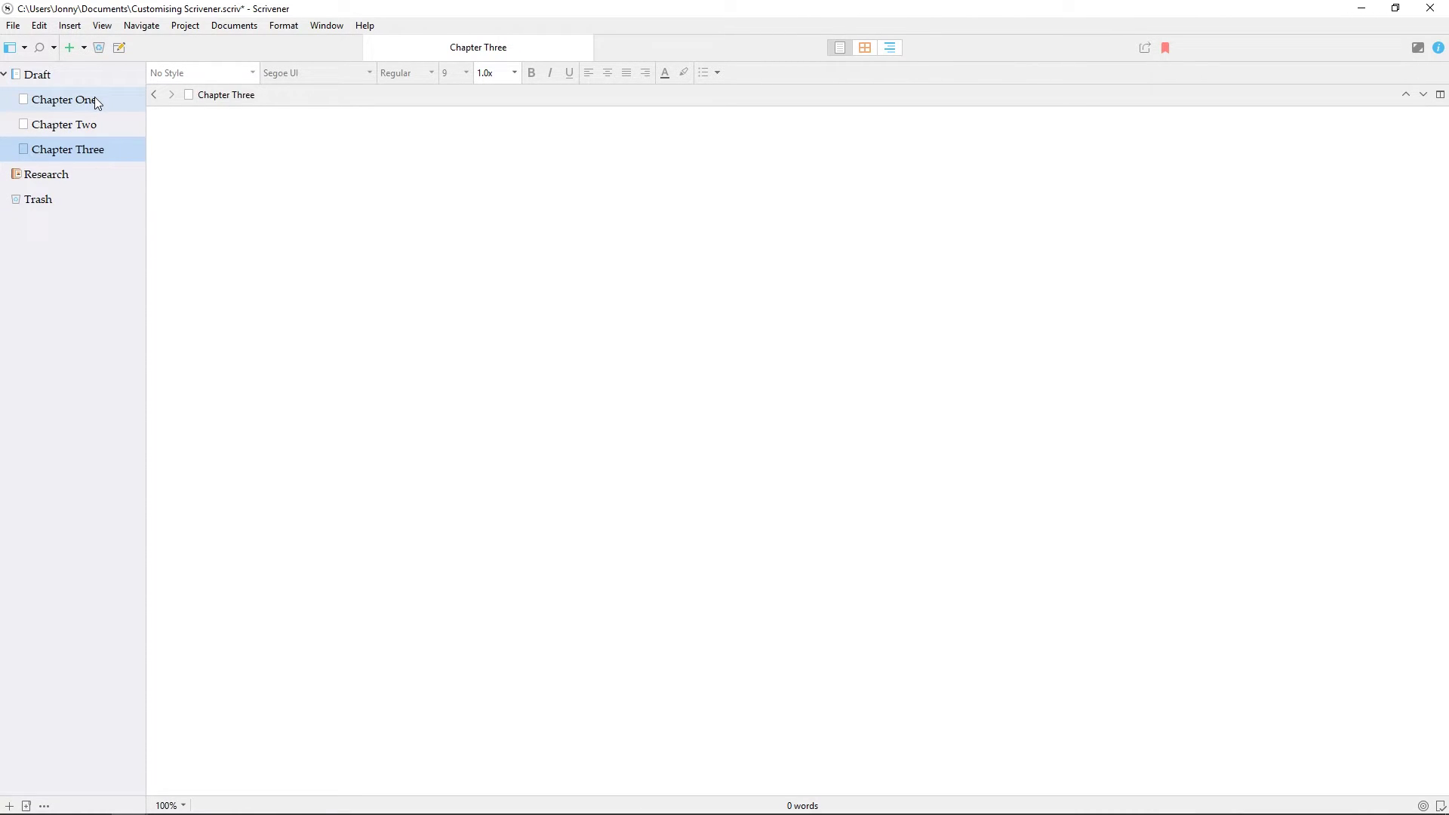
key(Return)
text(Chapter Four)
key(Return)
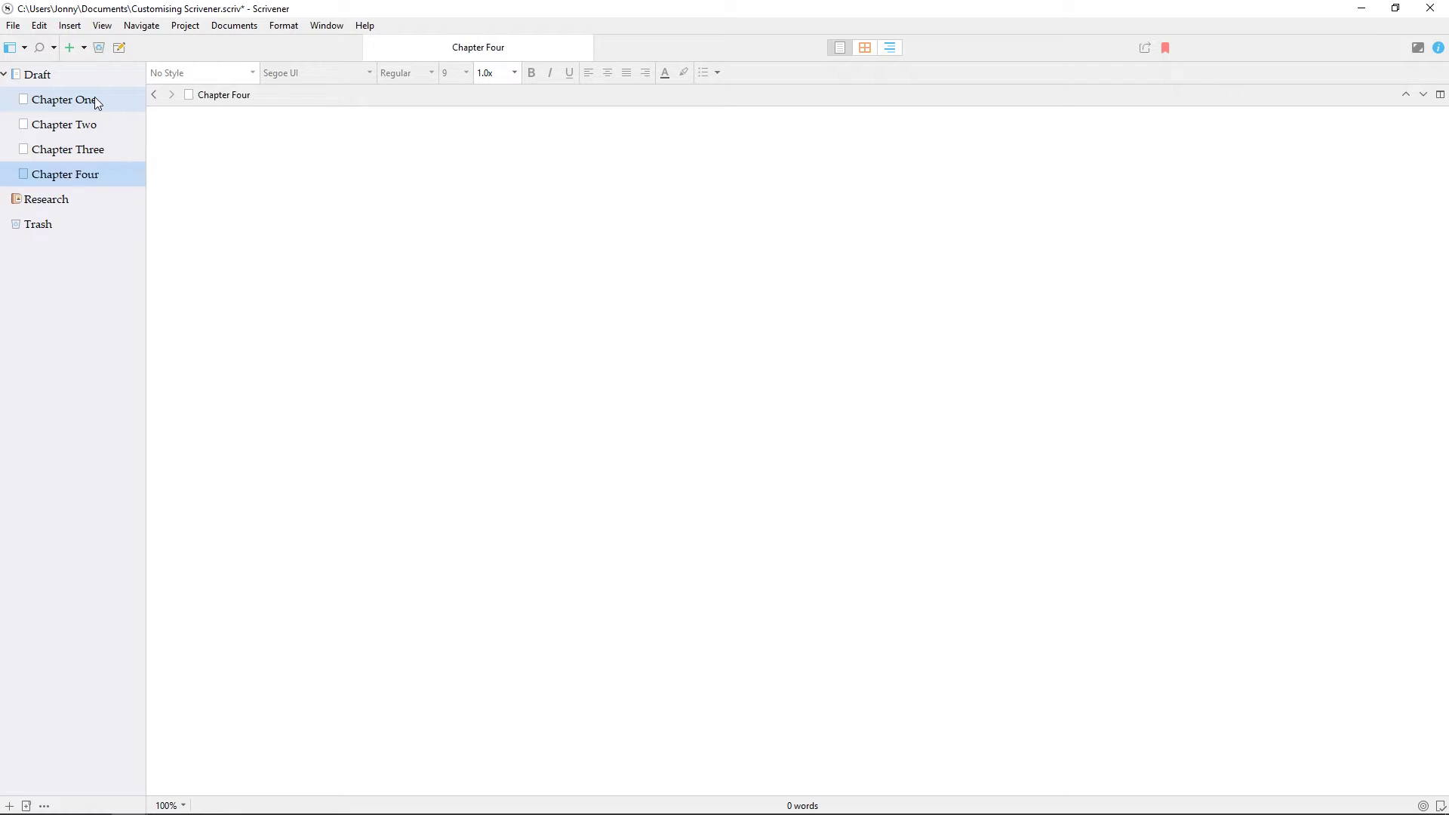
key(Return)
text(Chapter Five)
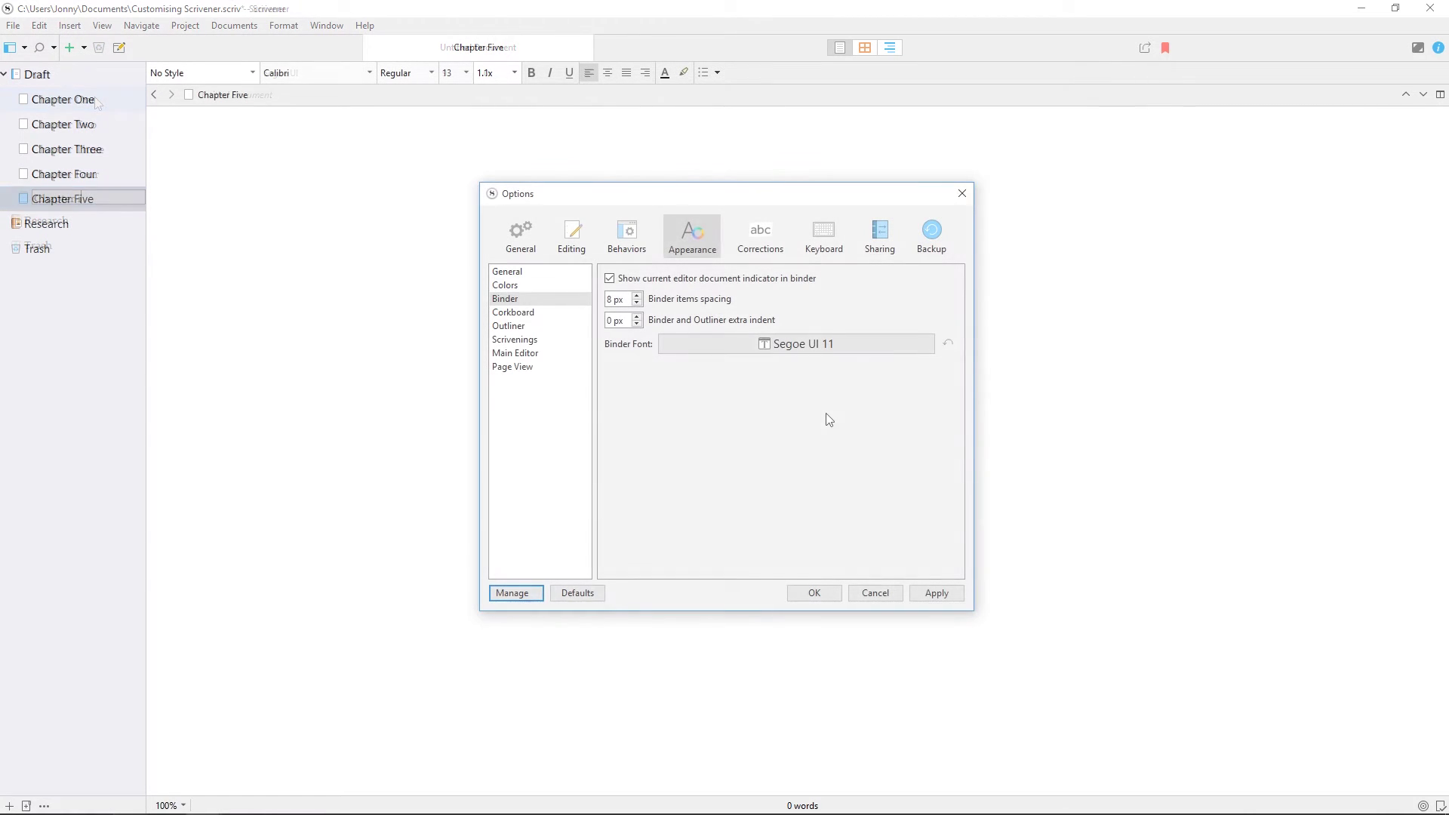
Look through the Manage themes list, then show the Appearance Colors page
click(537, 593)
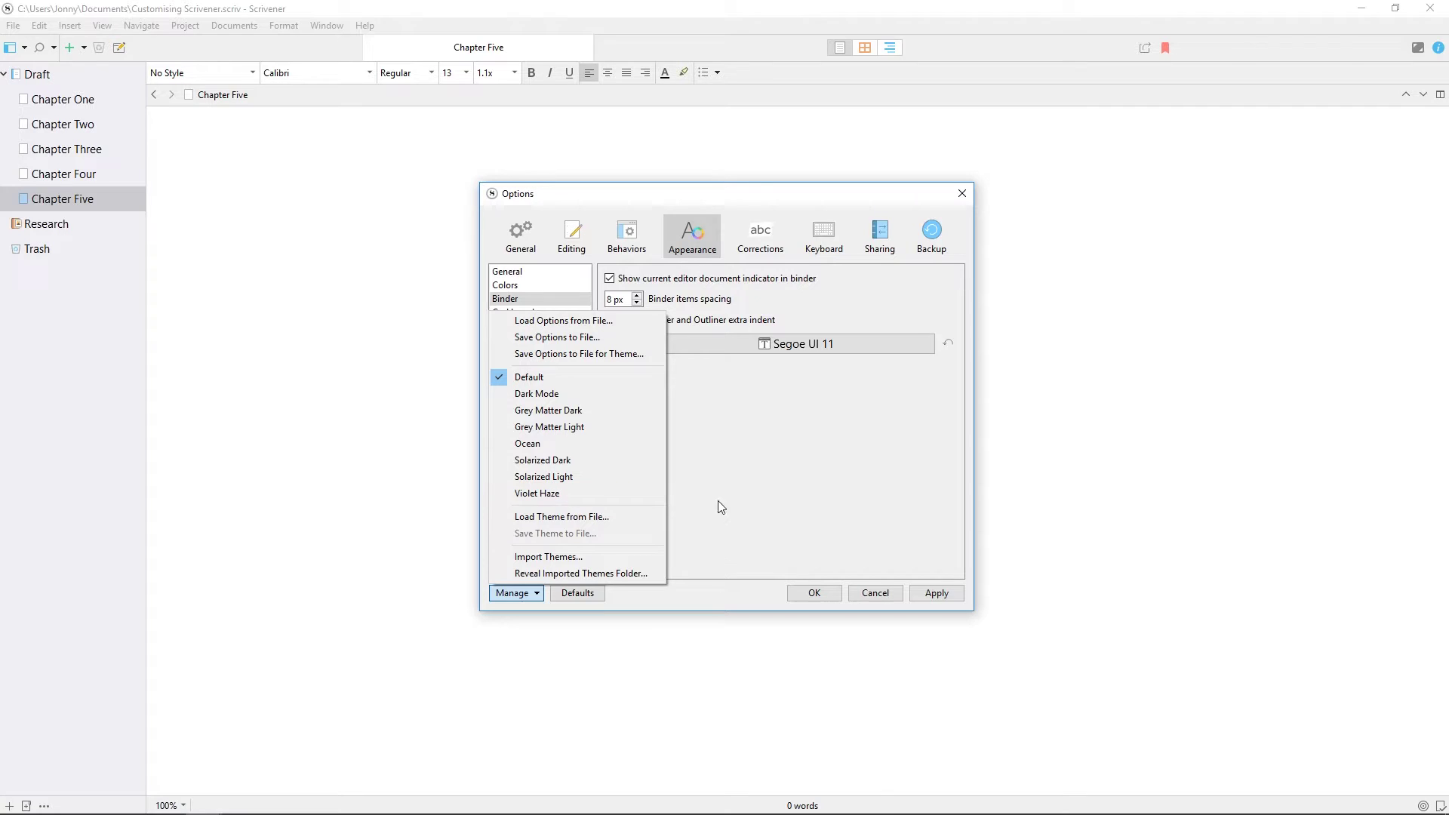
click(505, 284)
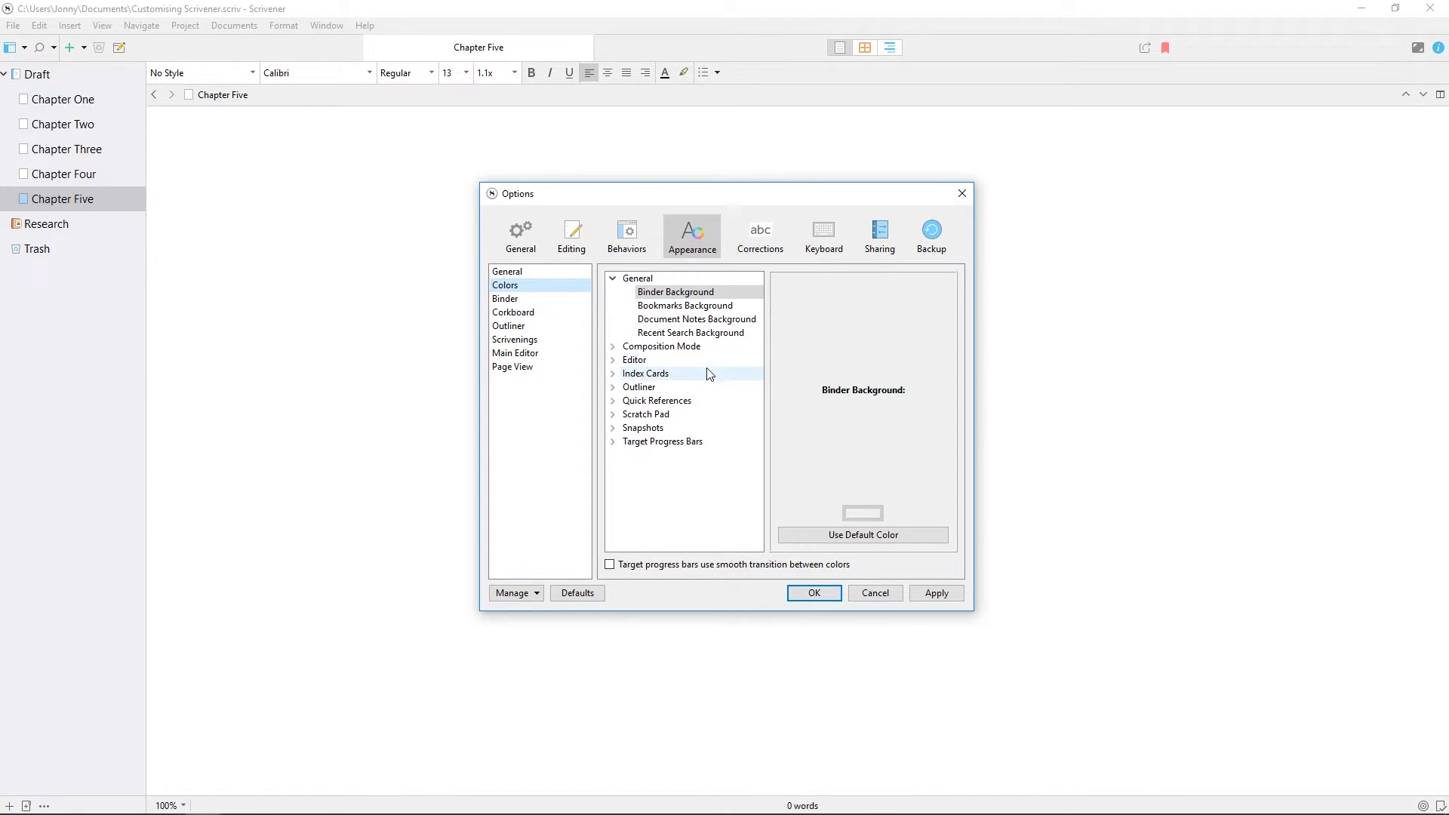
Set the editor background colour to black and apply it
click(613, 361)
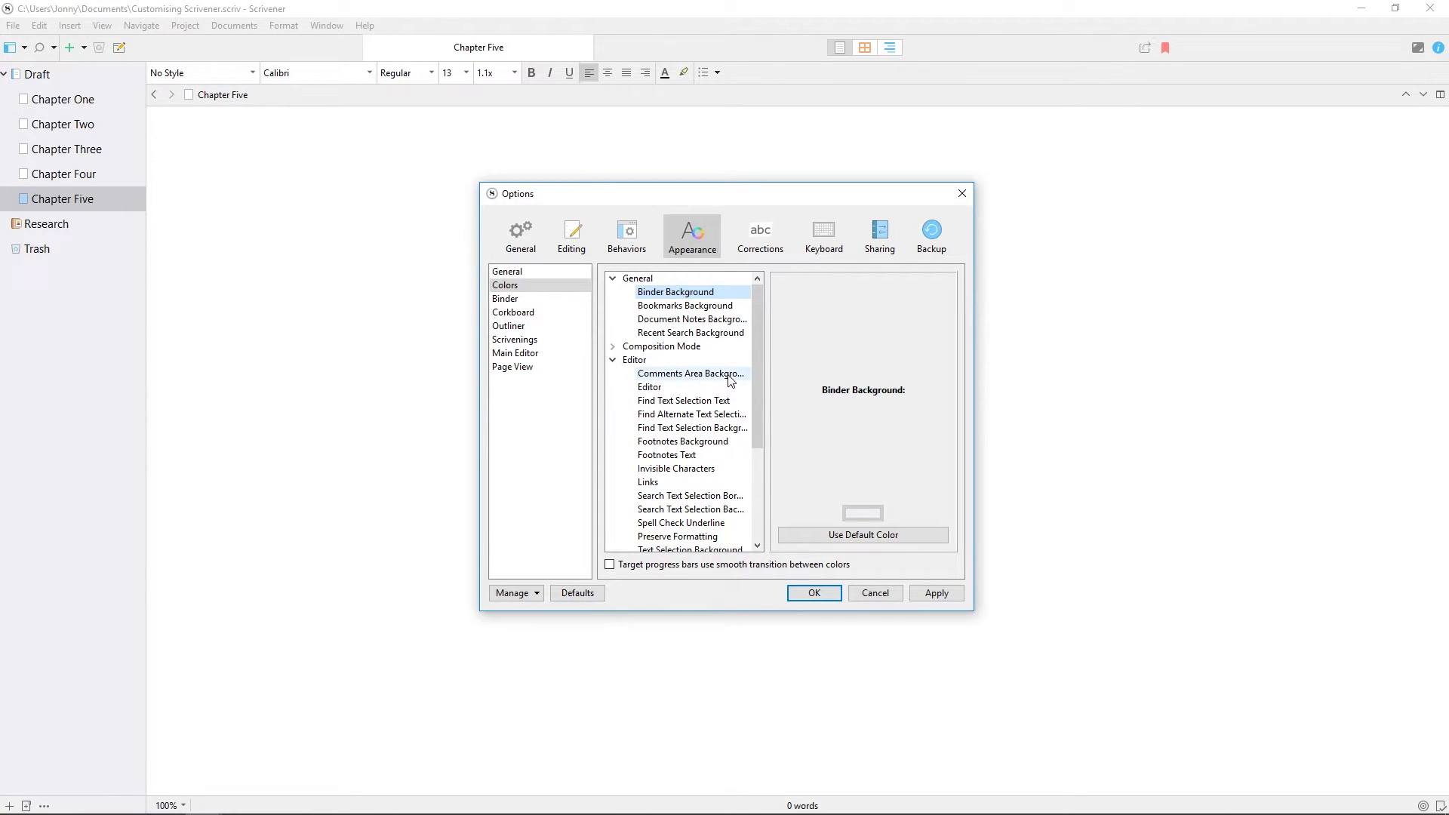
click(716, 386)
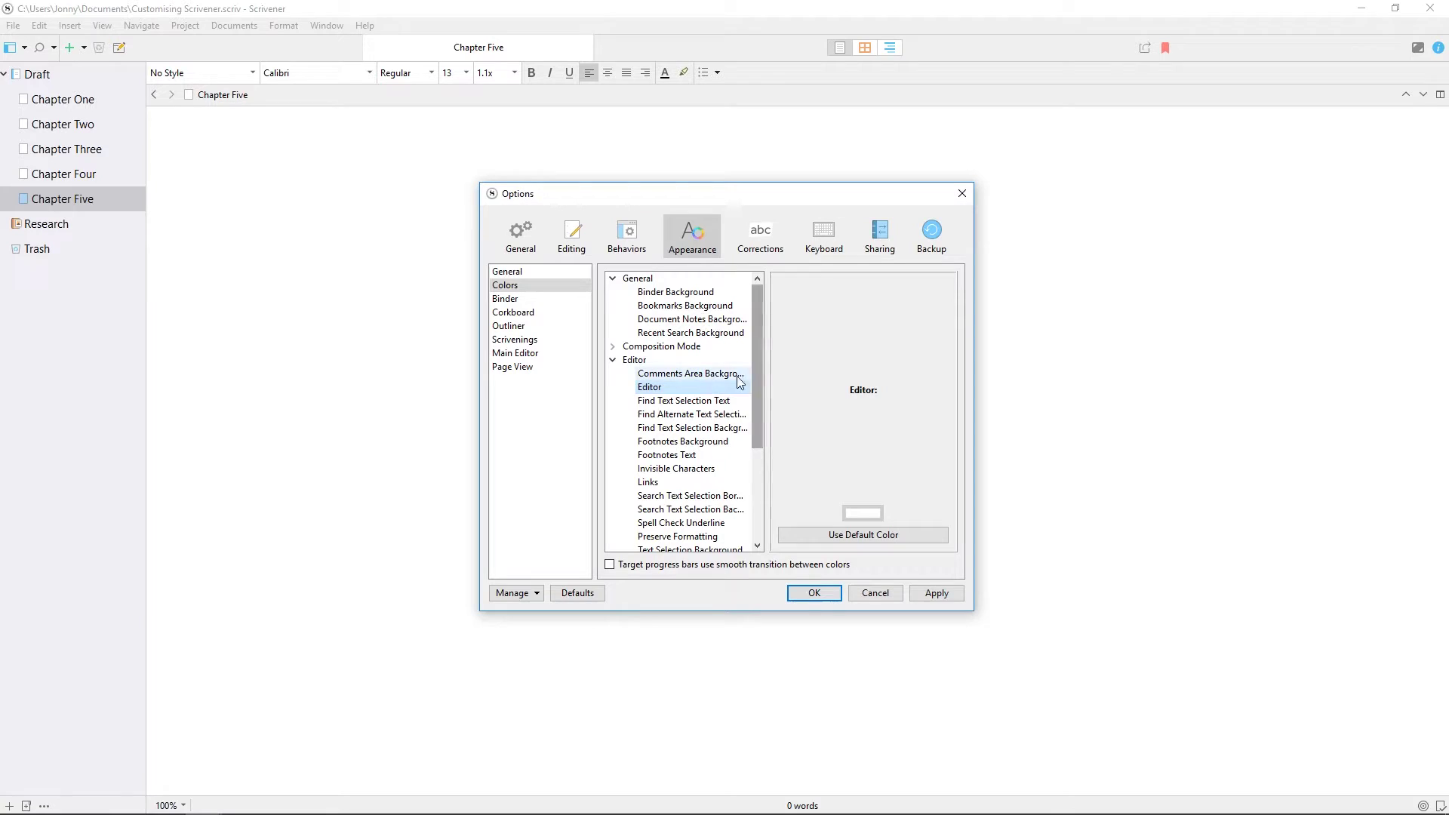
scroll(723, 407, down, 2)
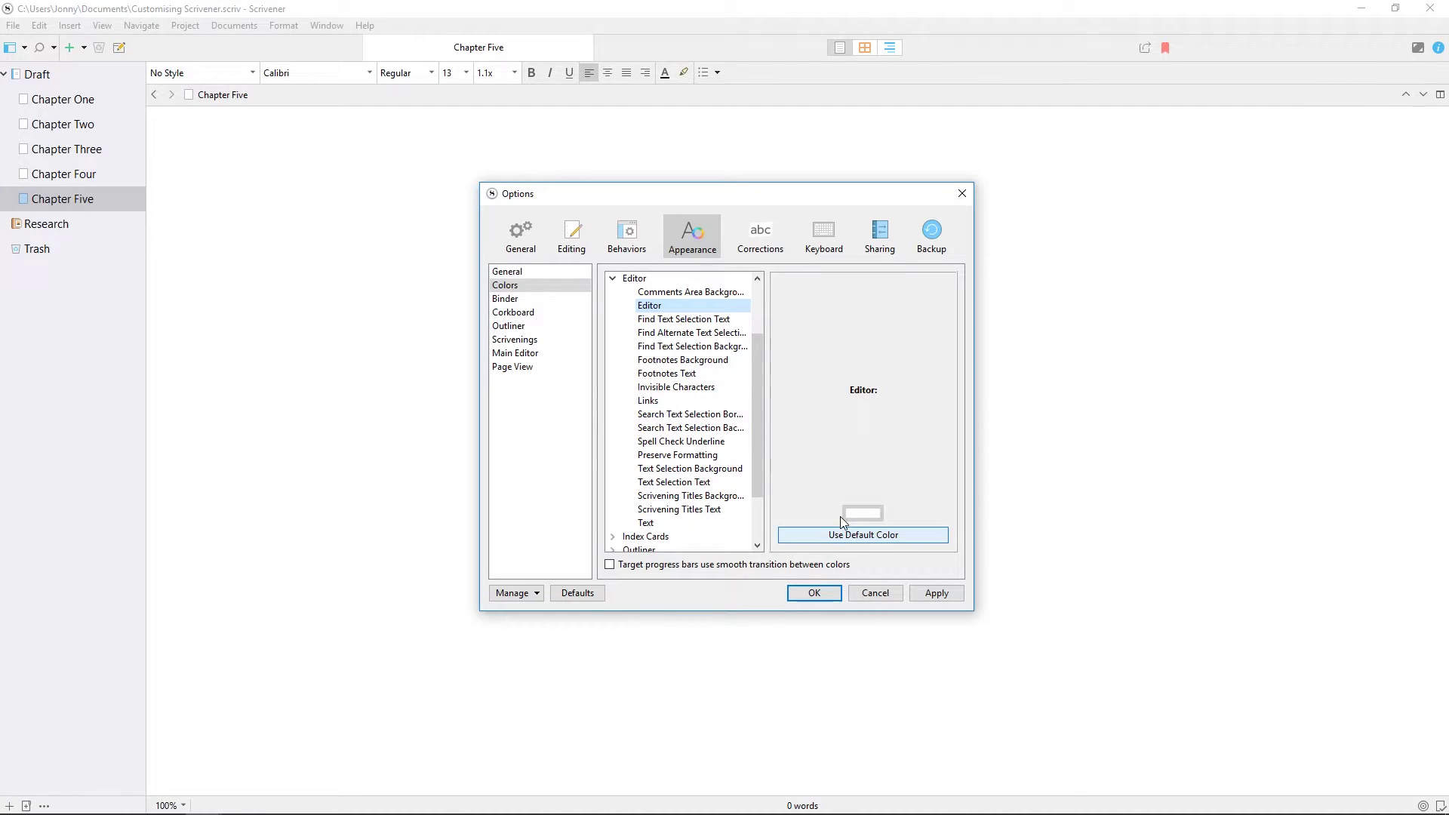
click(863, 513)
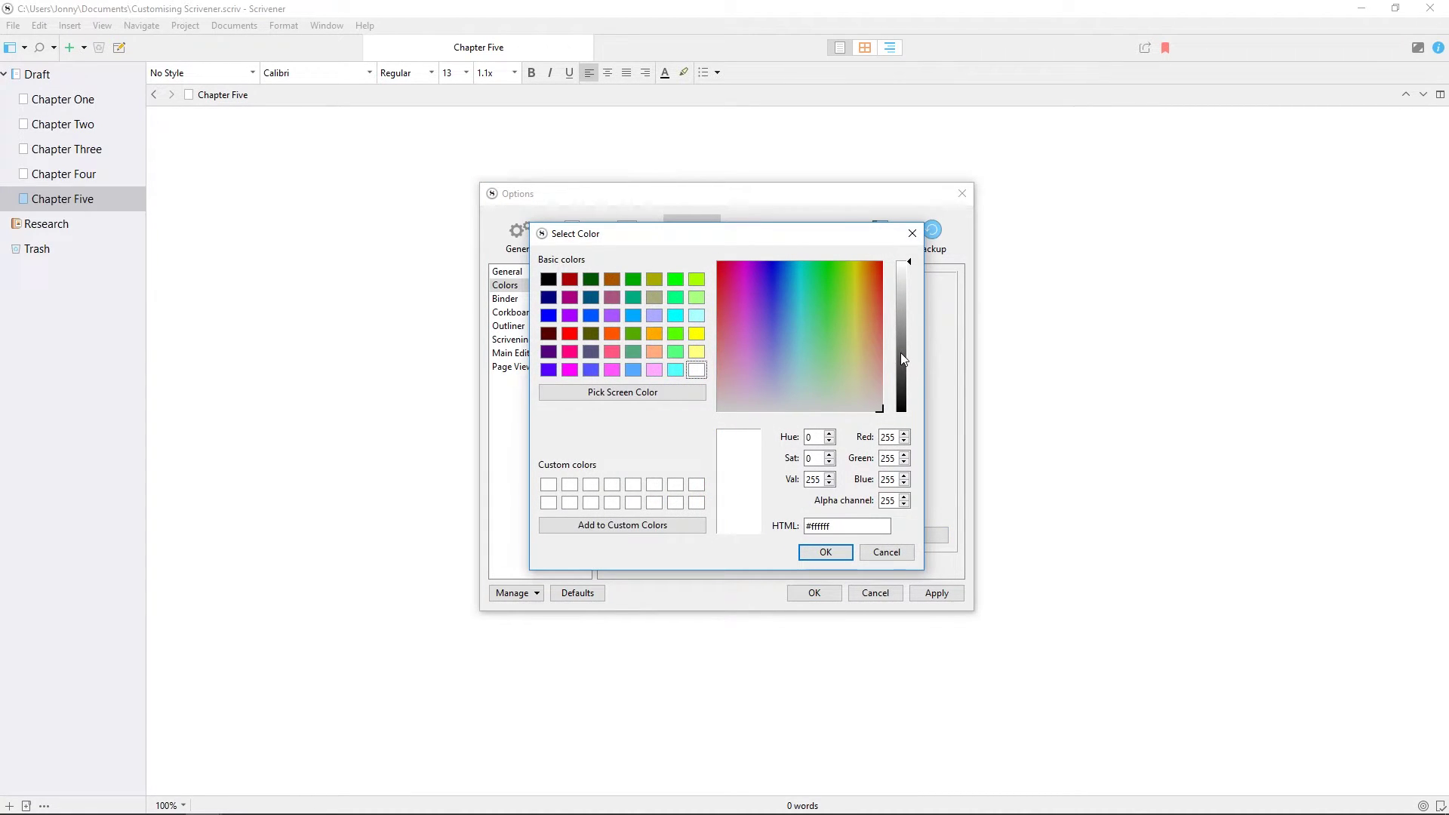
drag(903, 358, 903, 411)
click(826, 552)
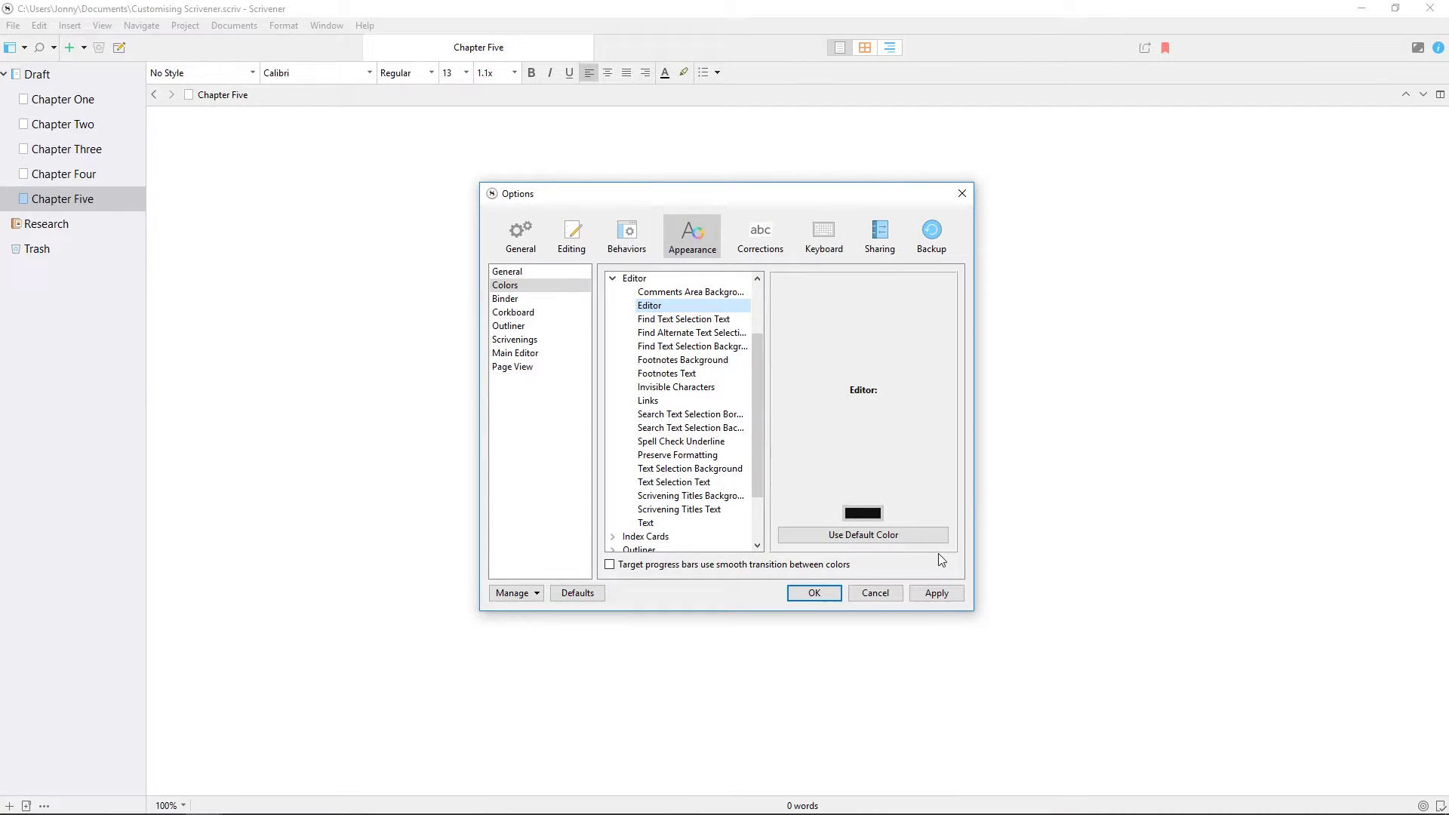
click(937, 593)
Set editor text to light grey #cecece, then restore the default white editor background
click(646, 522)
click(863, 513)
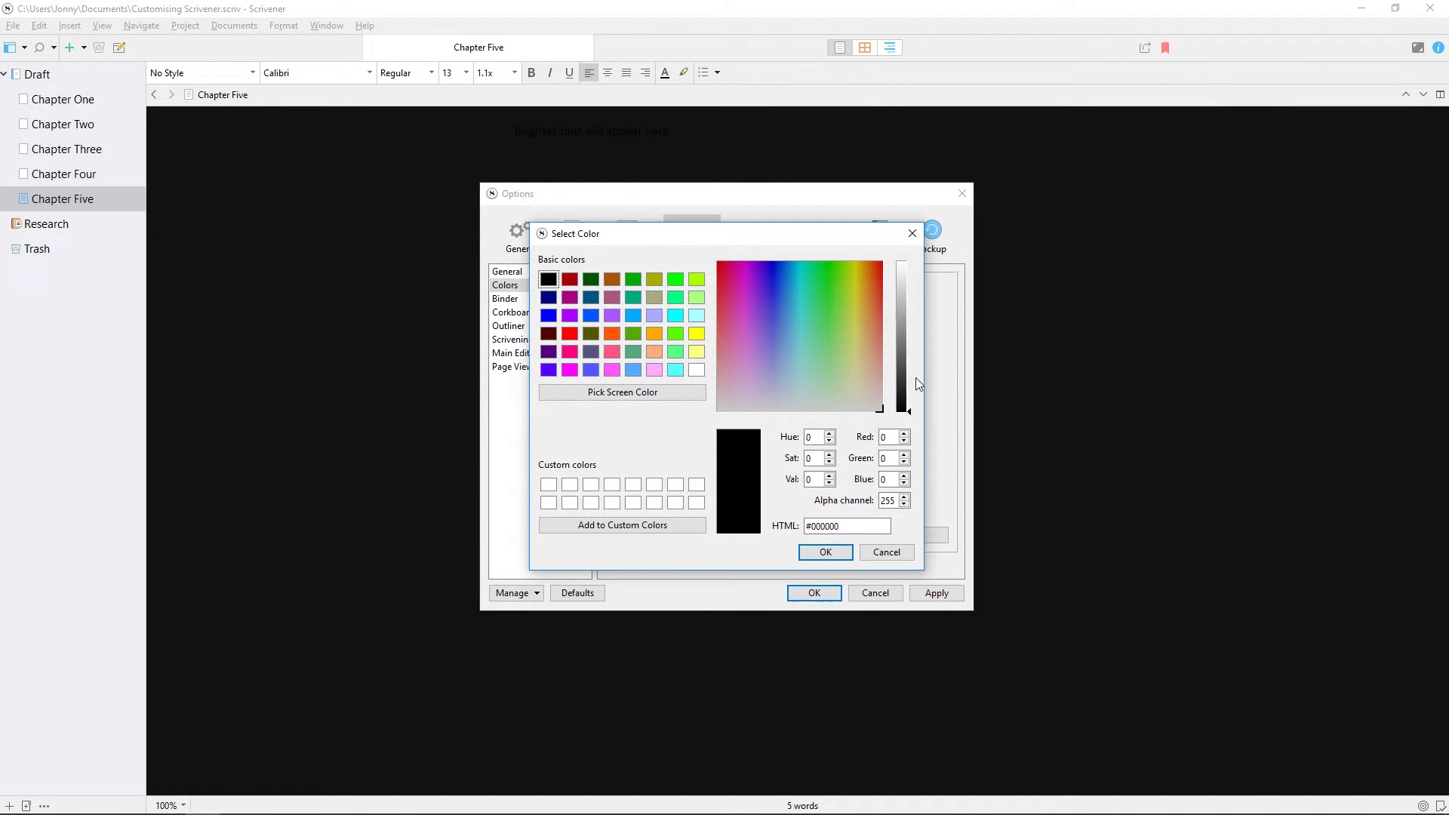
drag(902, 377, 903, 290)
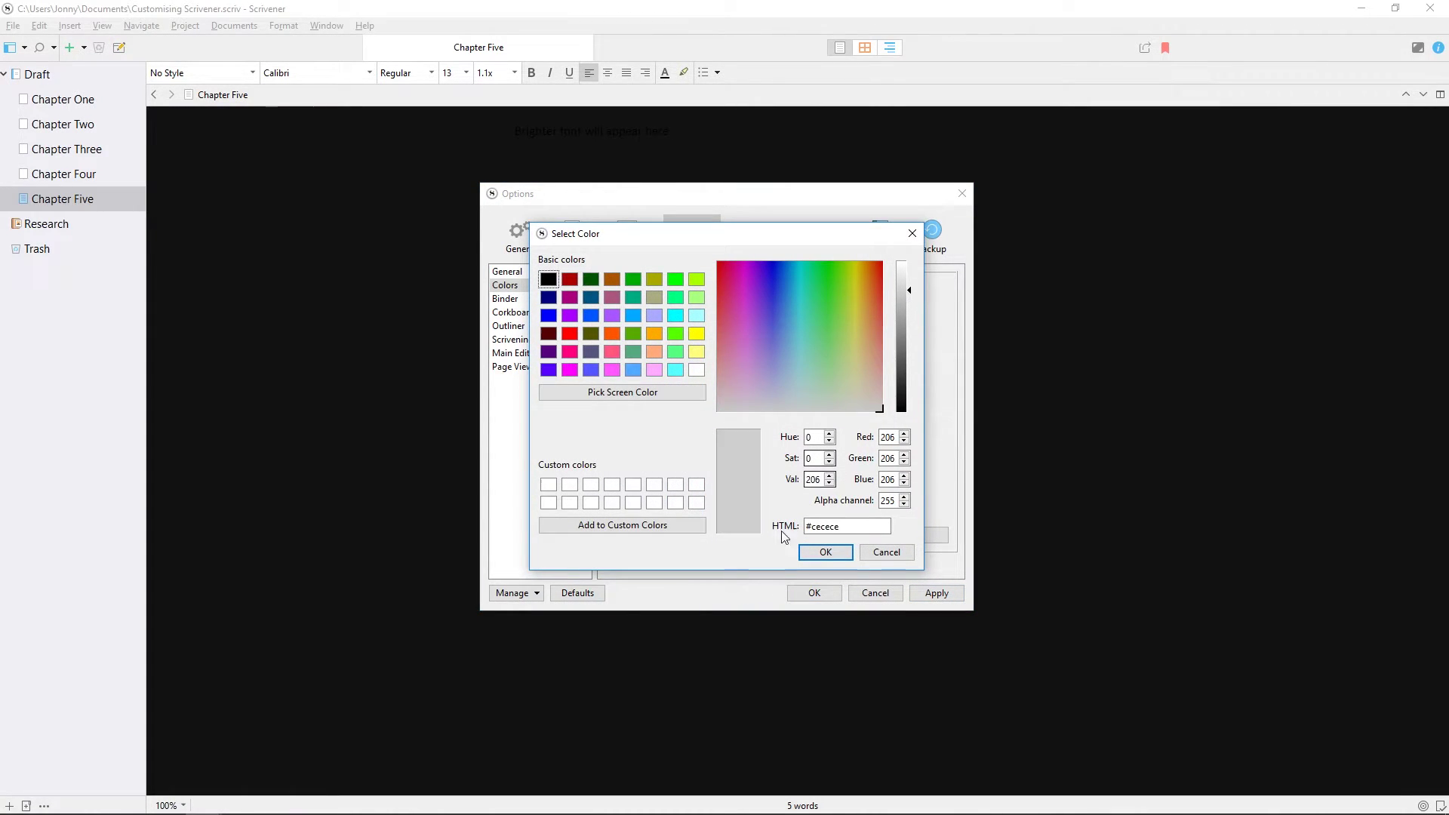
click(820, 553)
click(926, 594)
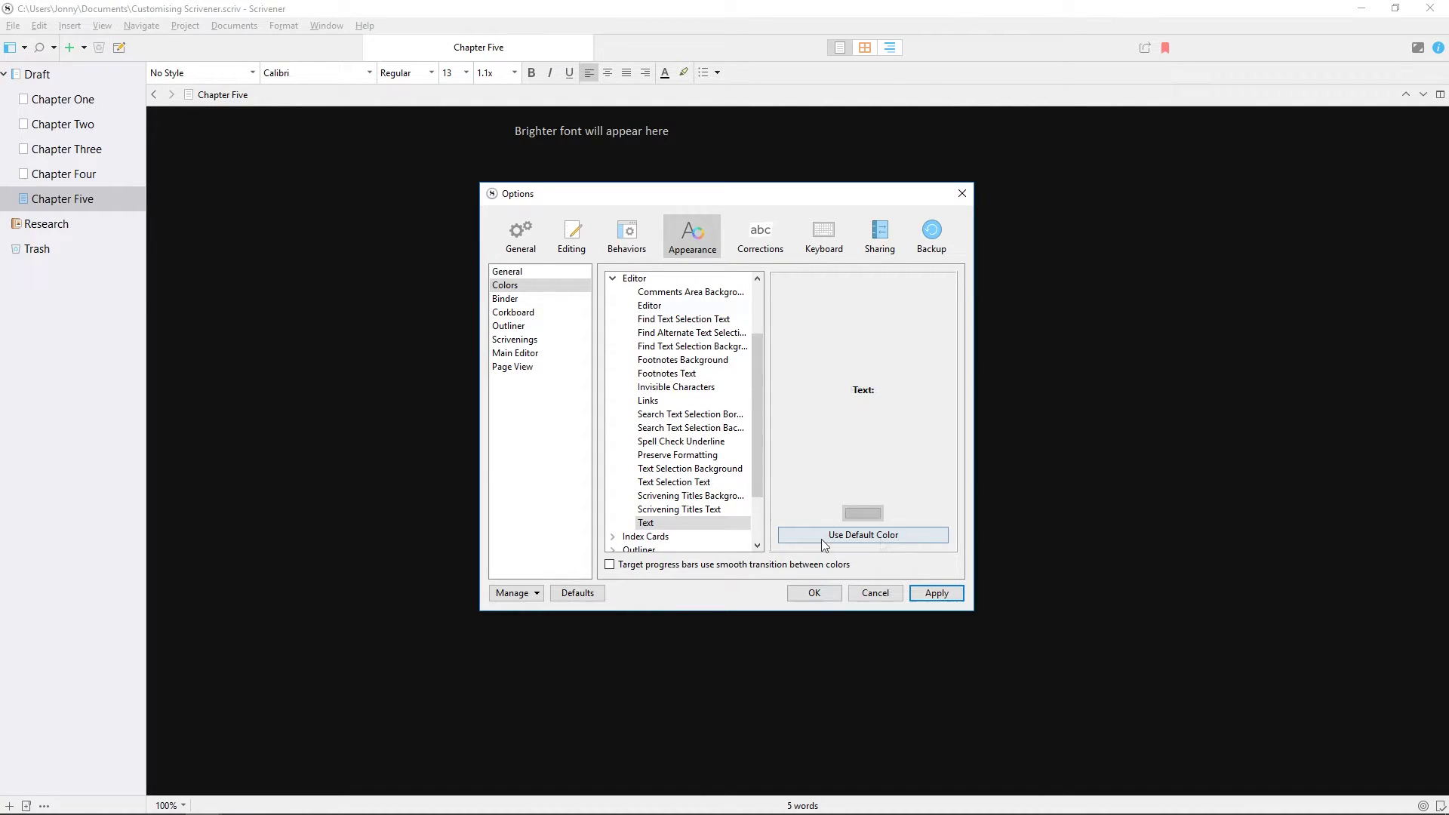
click(863, 535)
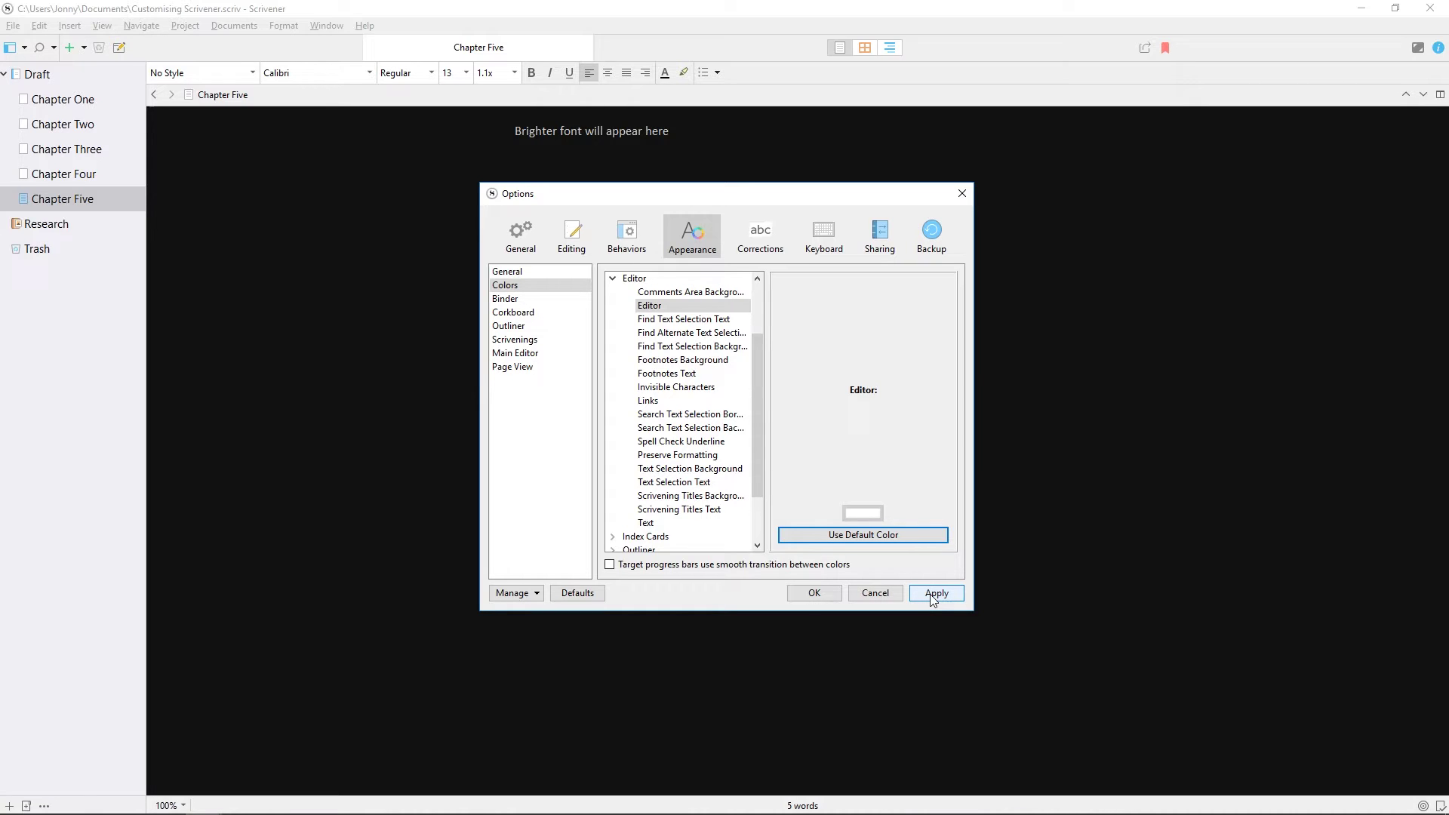
click(934, 596)
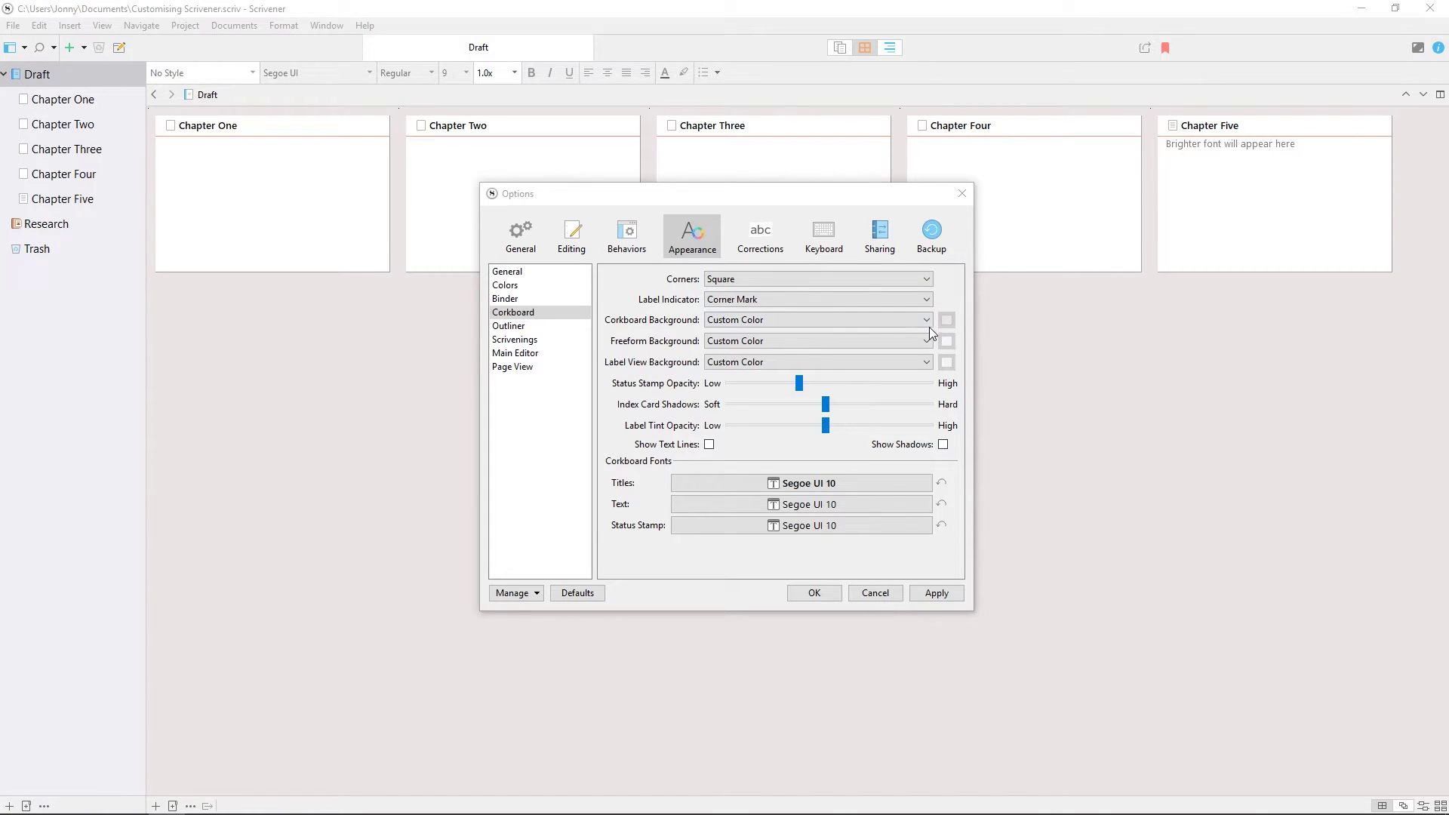
Apply Corkboard Pattern, Beige Graph Paper freeform and Slate Graph Paper label view backgrounds
click(947, 323)
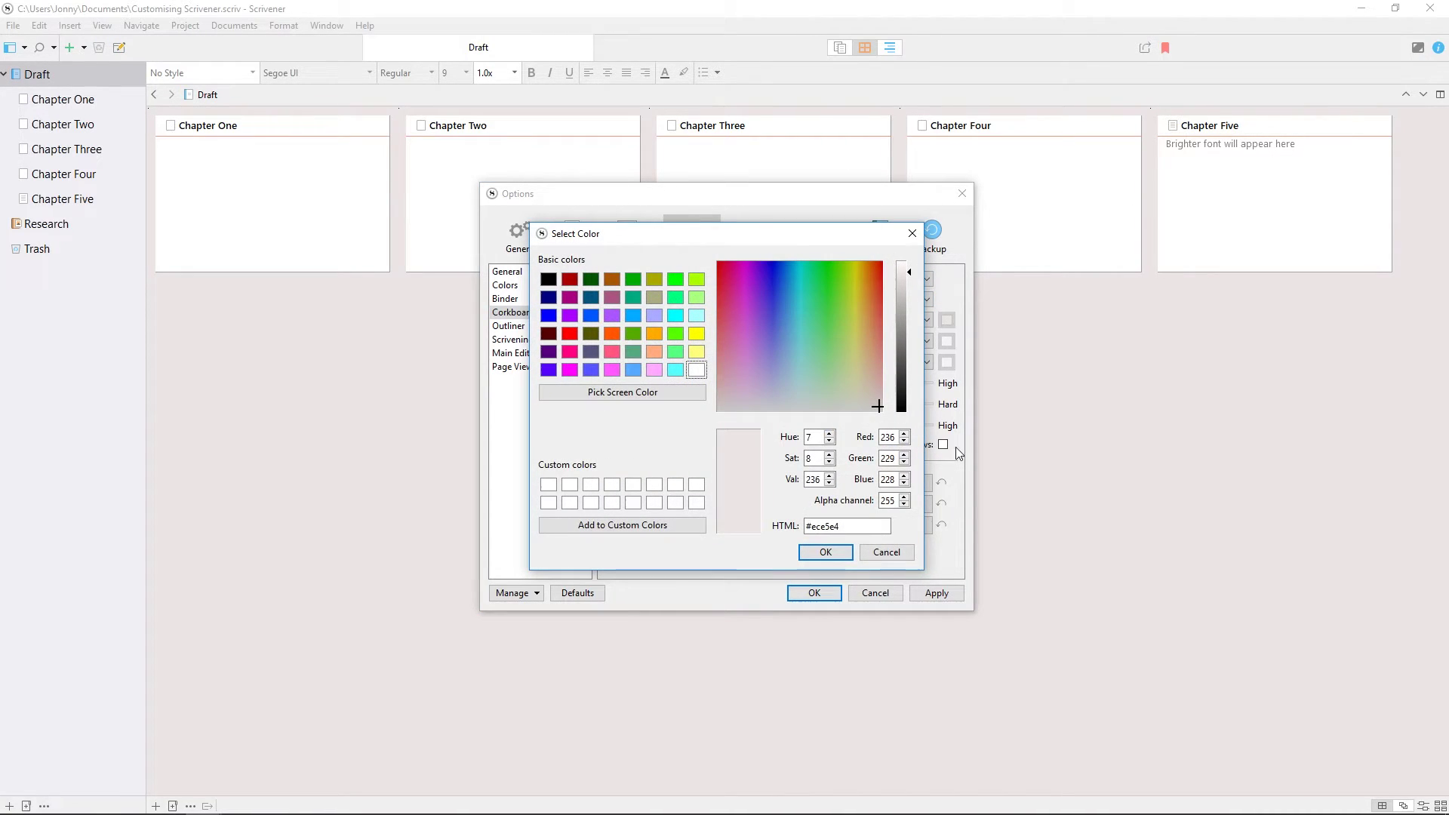
click(913, 552)
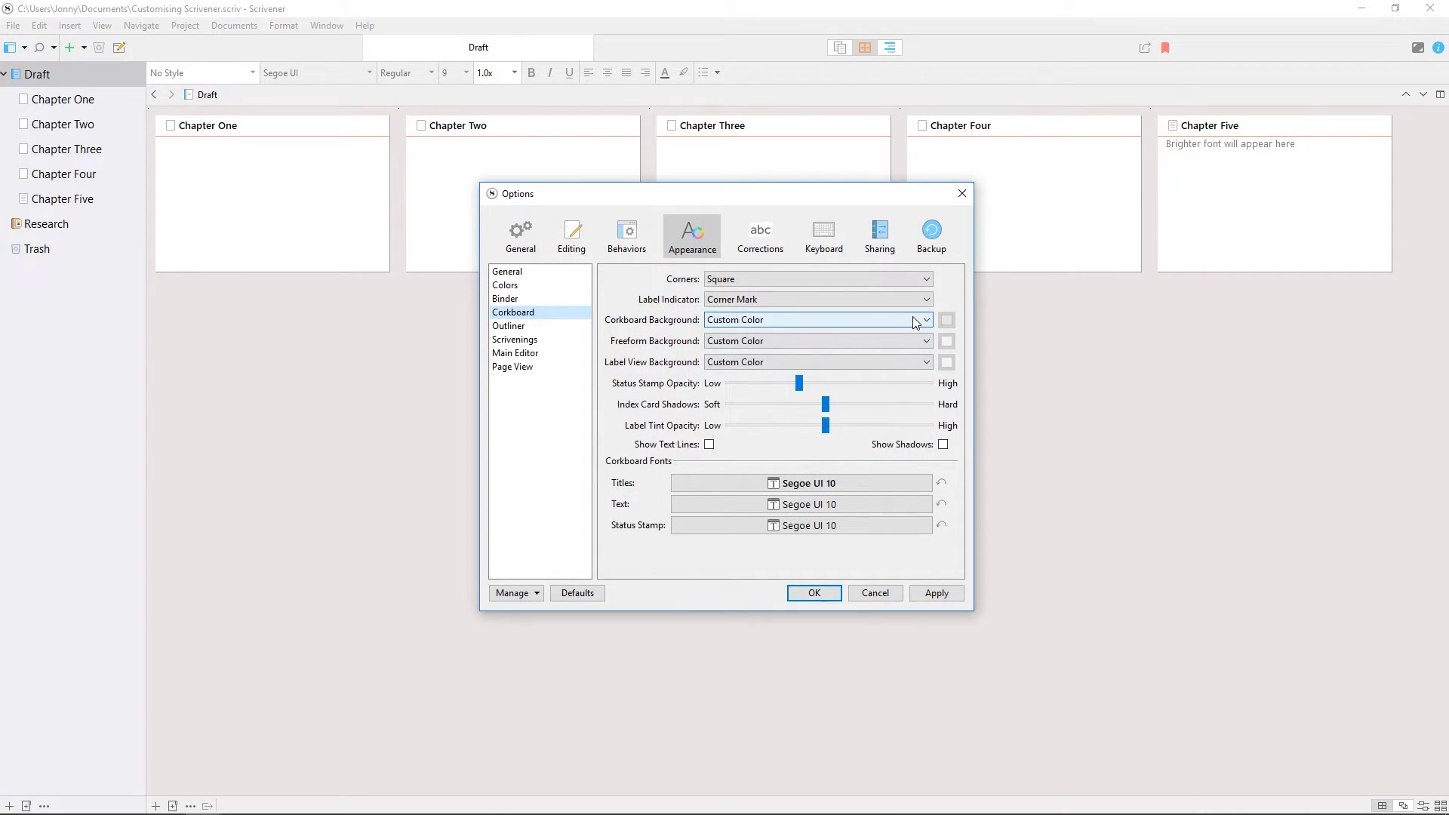
click(913, 320)
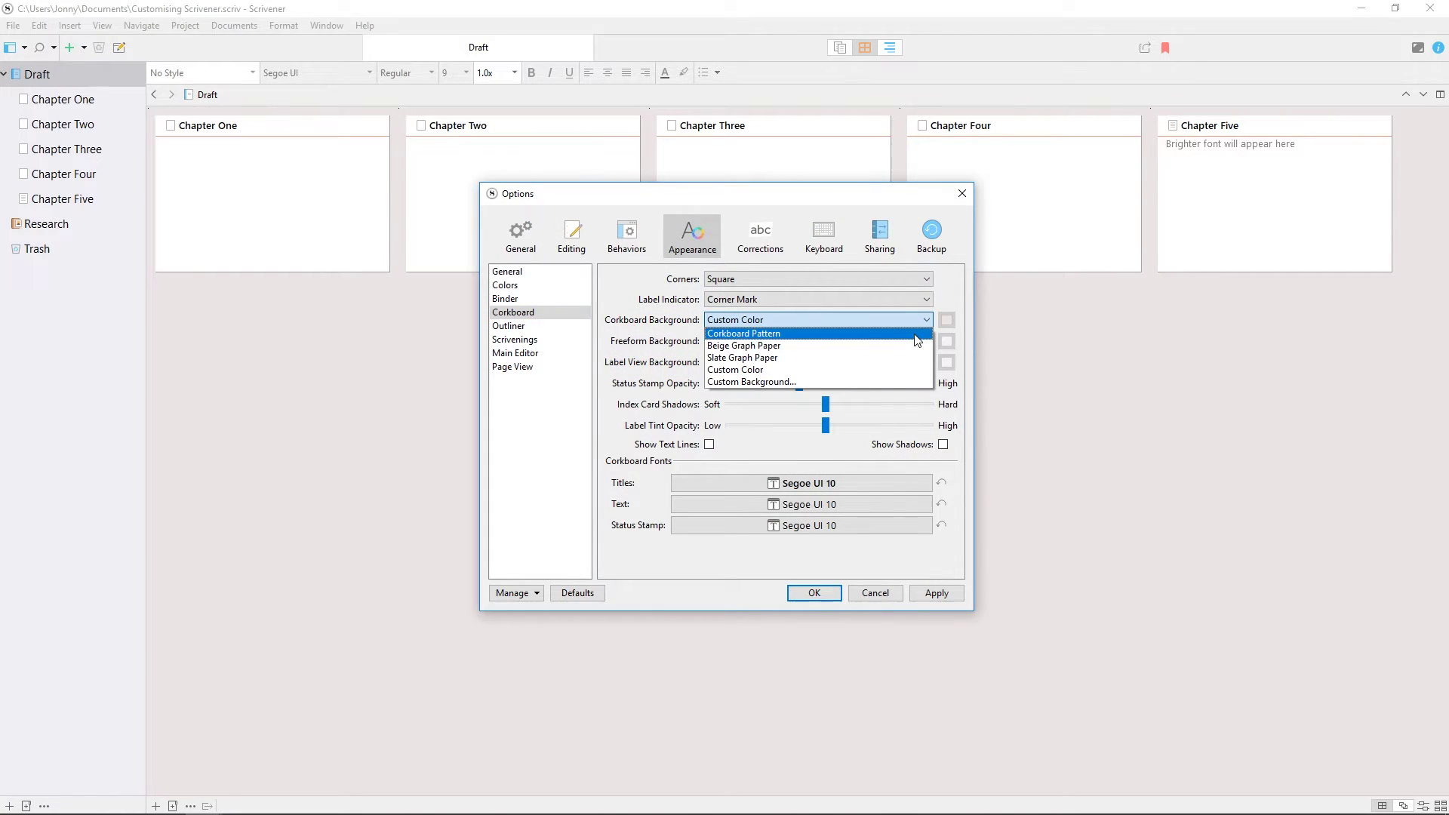
click(915, 334)
click(912, 341)
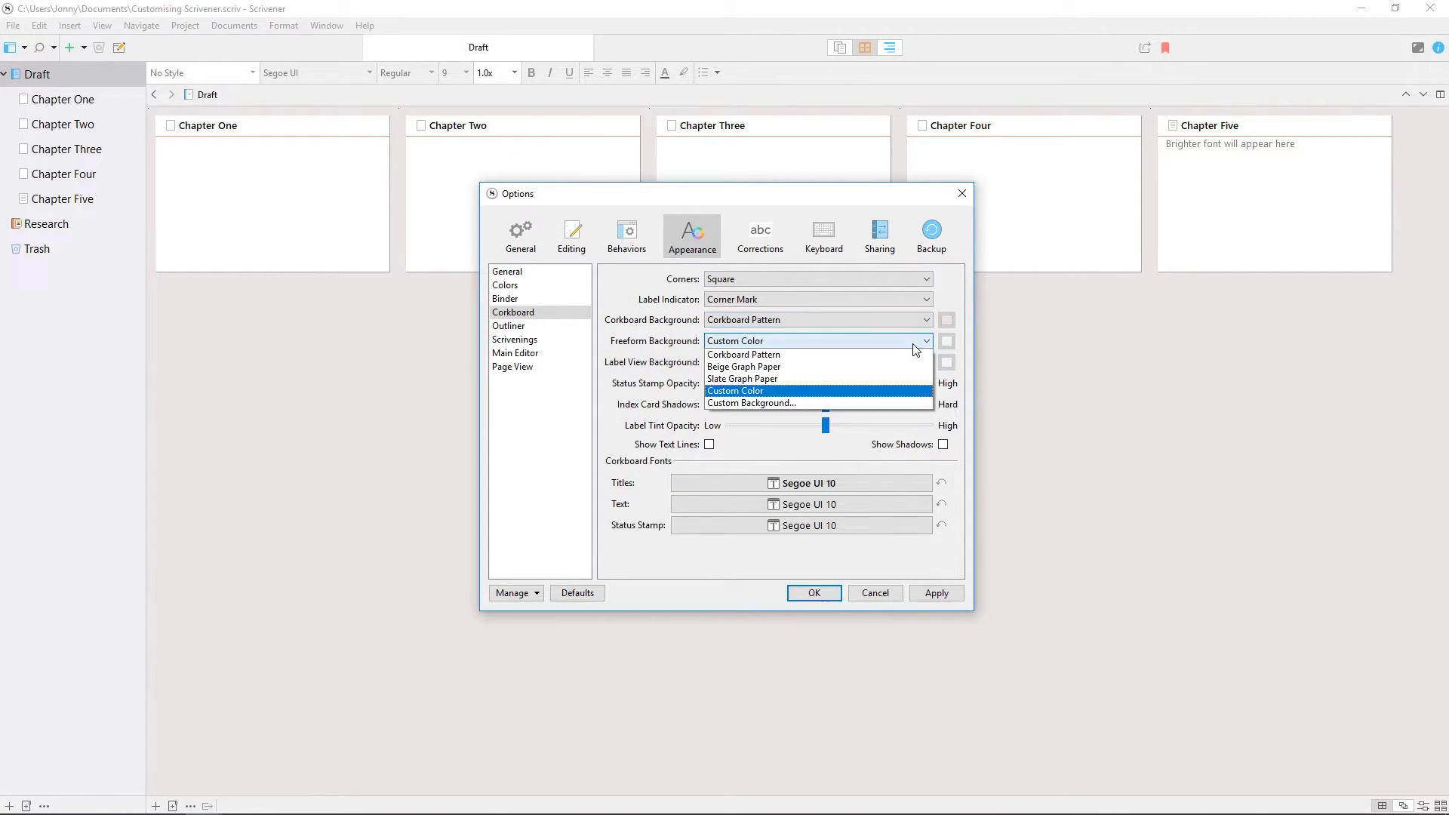
click(905, 368)
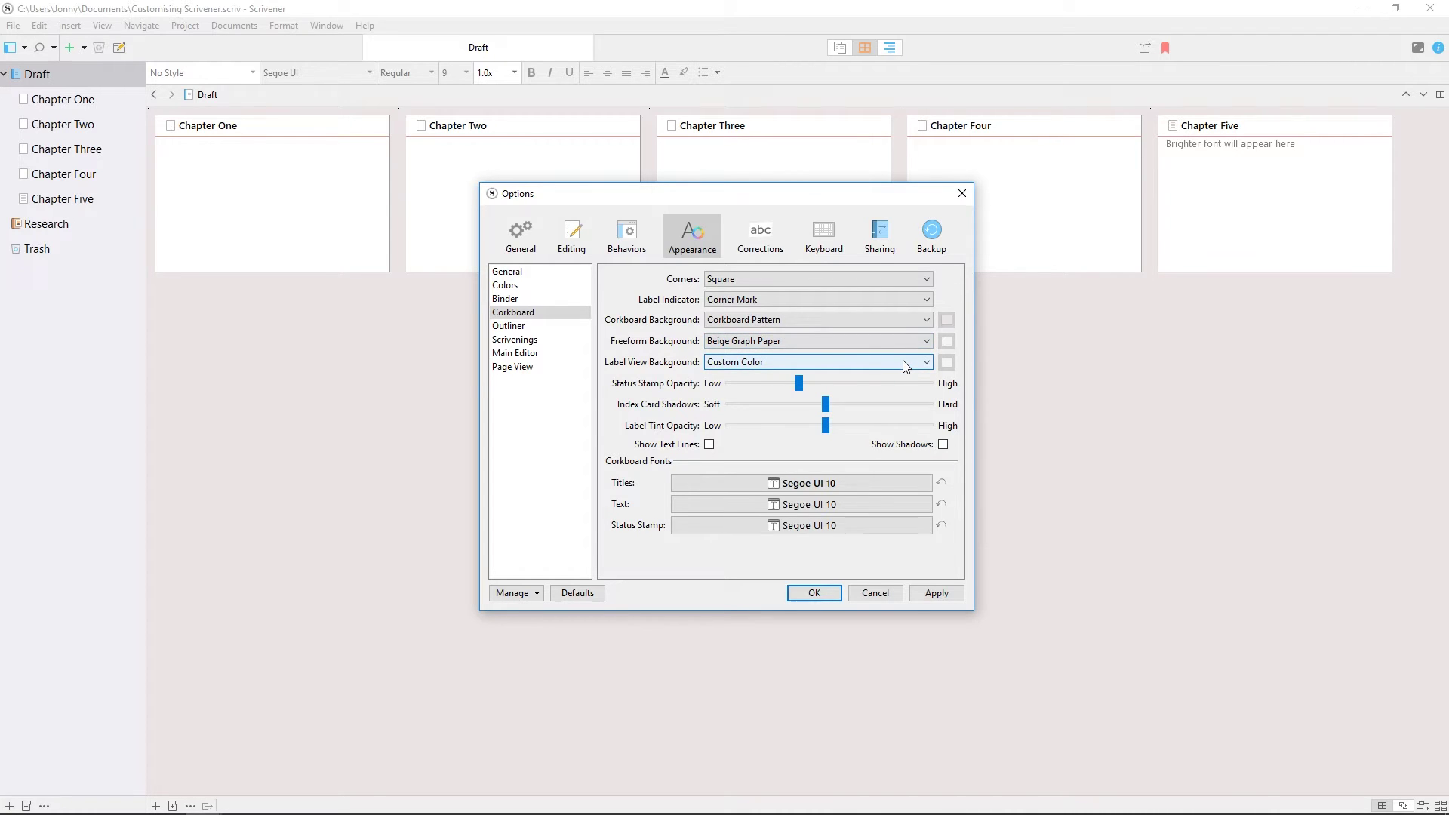
click(905, 362)
click(887, 401)
click(930, 594)
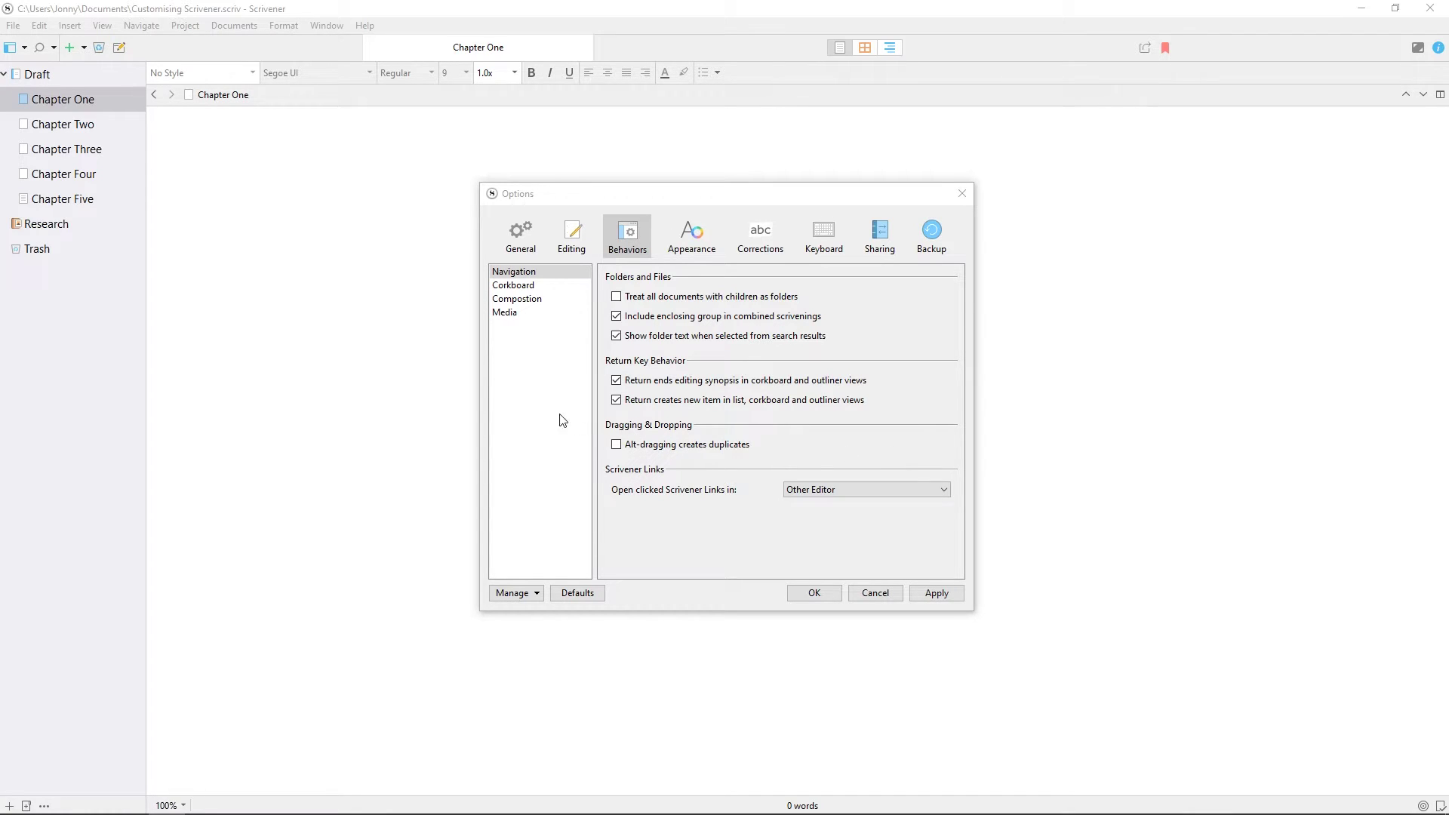
Look through the Corkboard, Composition and Media behaviour pages without changing anything
click(520, 287)
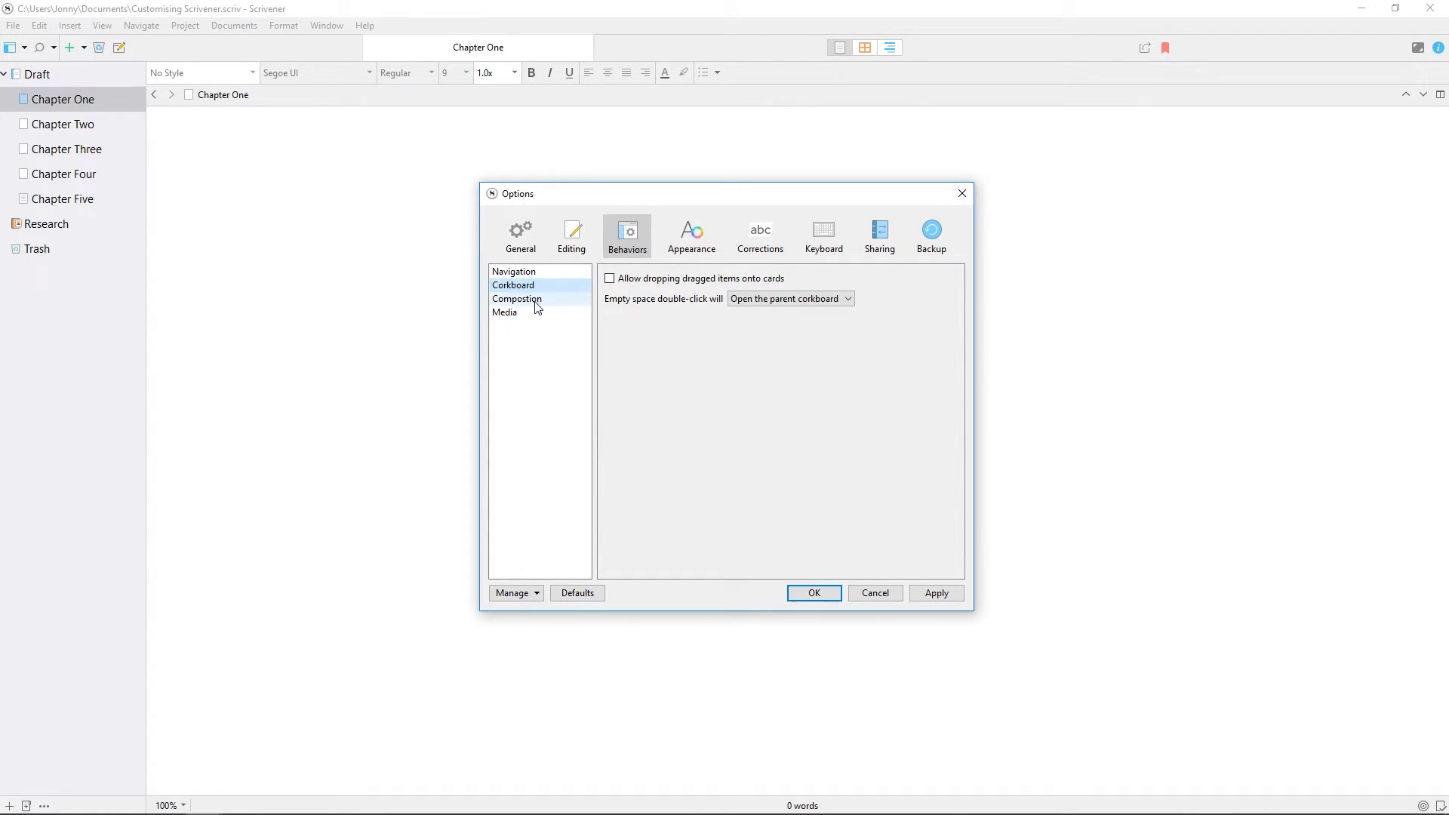
click(537, 301)
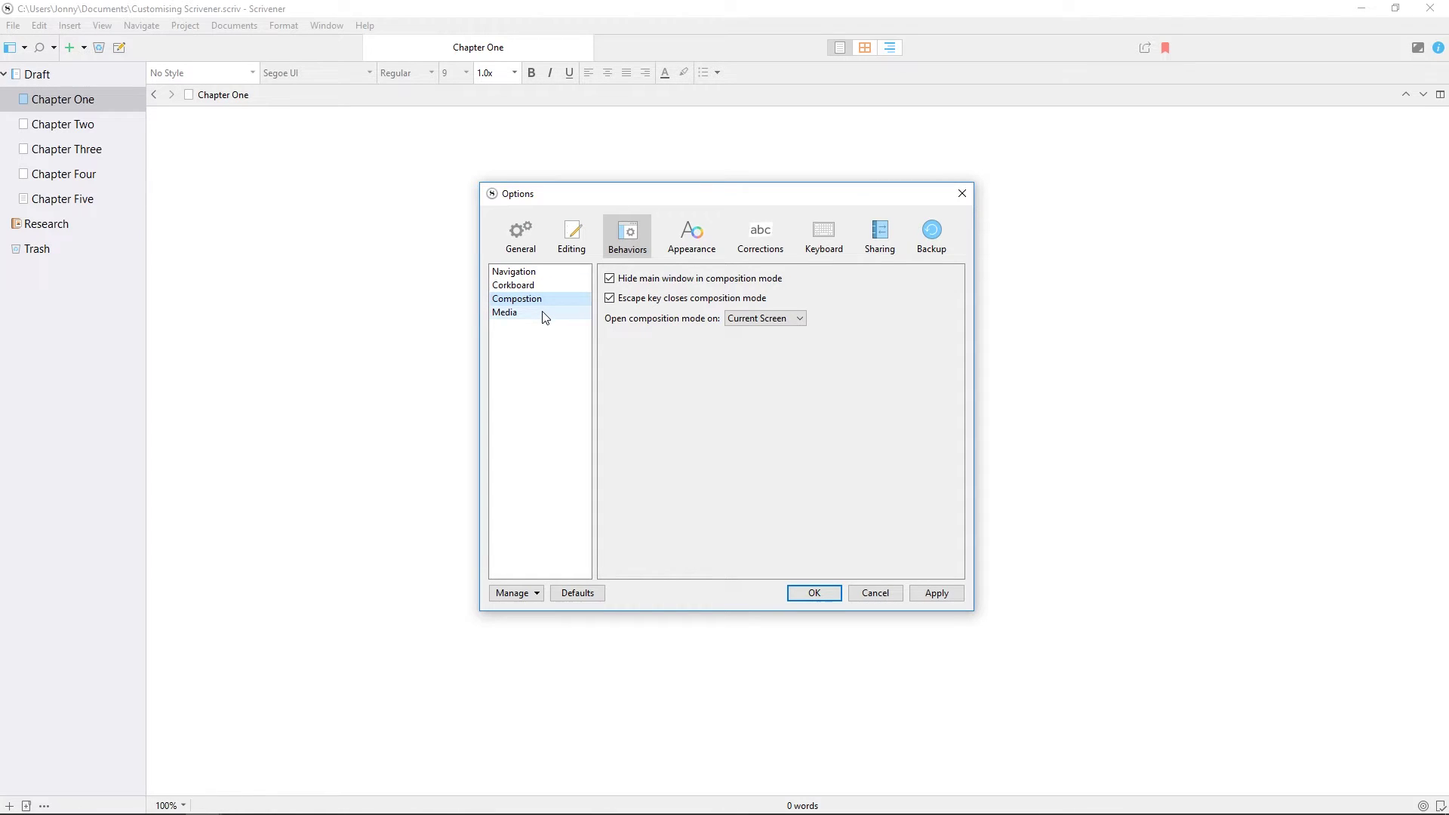
click(544, 316)
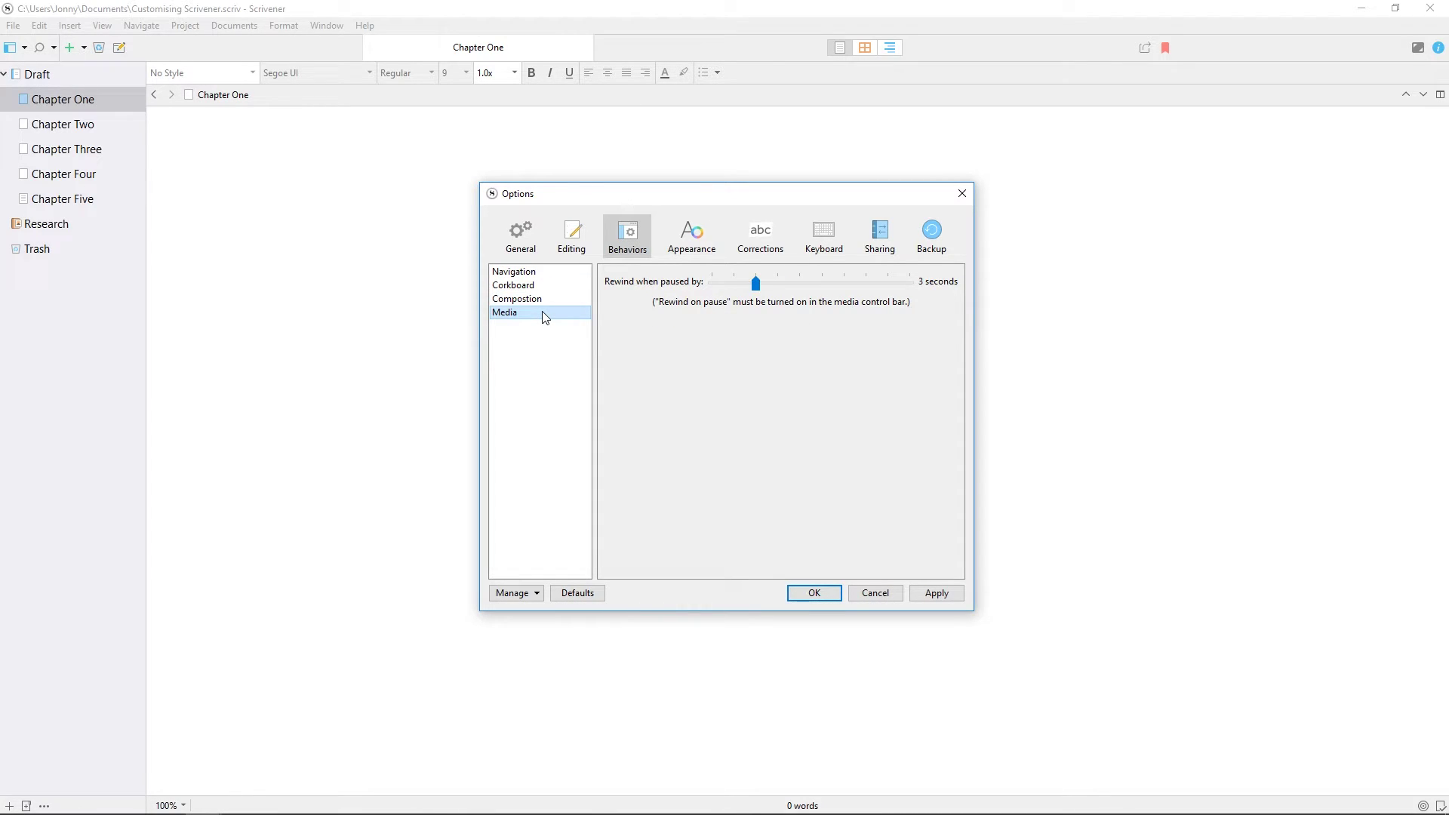
click(541, 300)
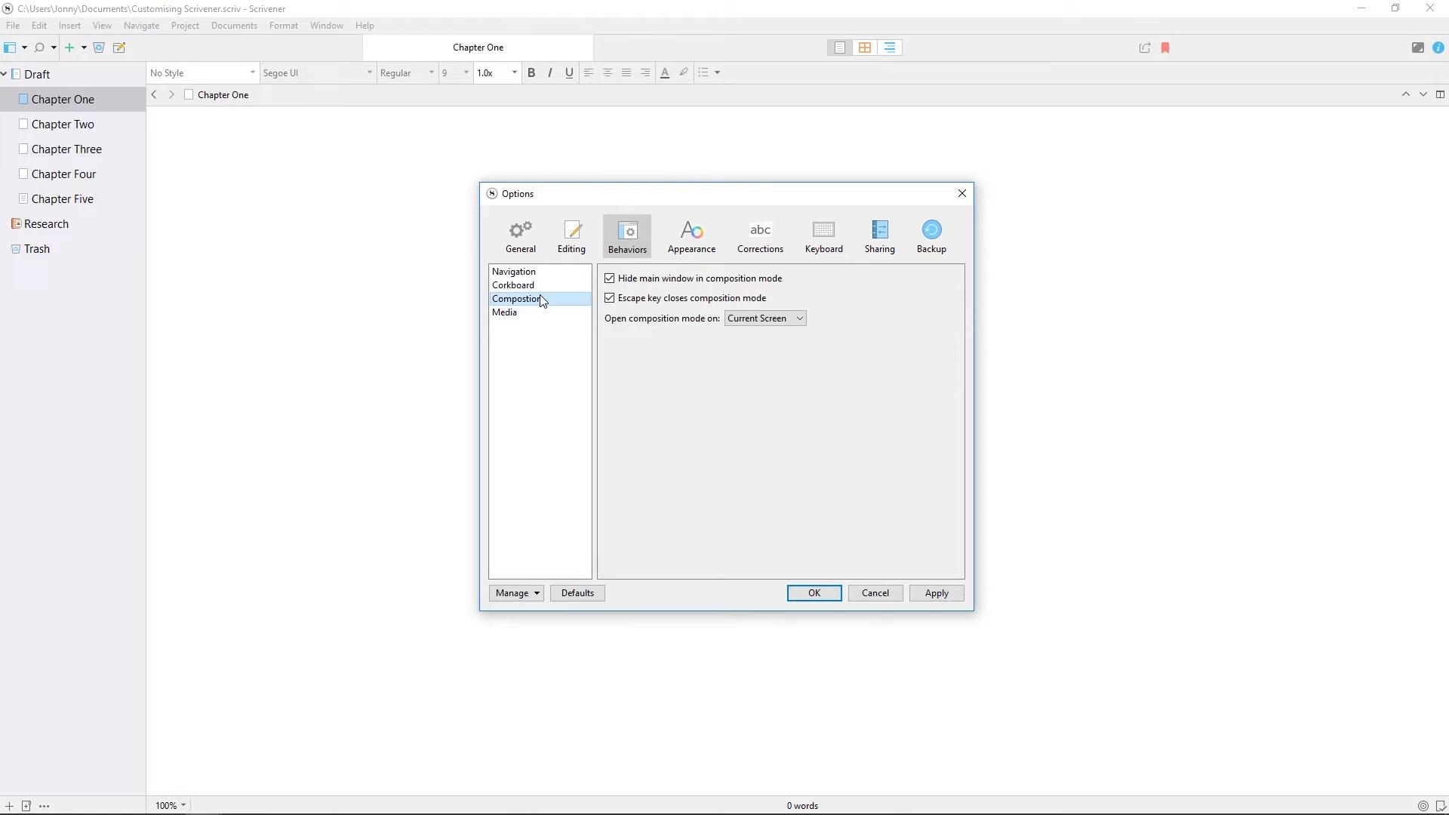
Inspect the composition-screen and corkboard double-click dropdowns unchanged, ending on the Navigation page
click(786, 318)
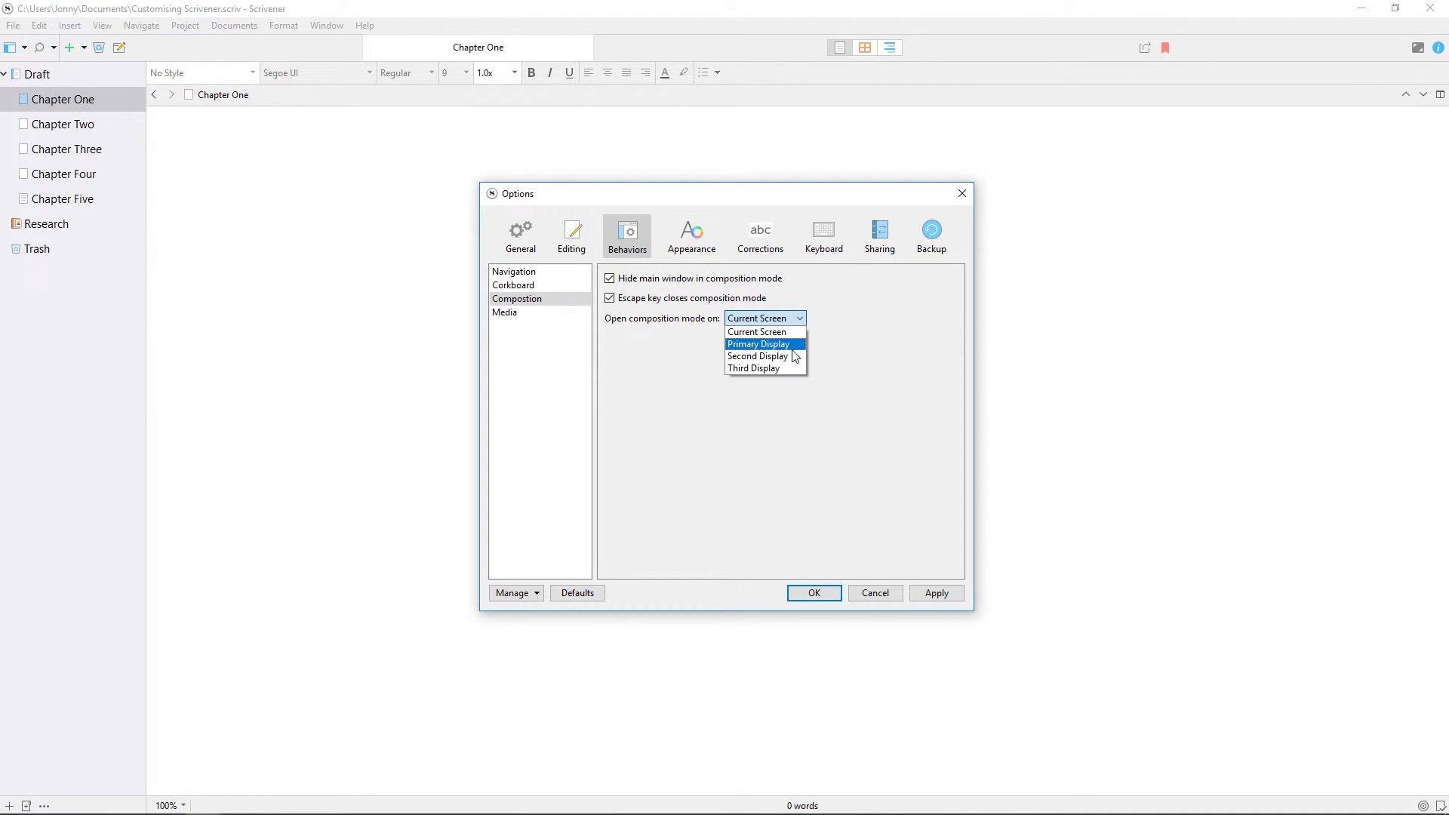
click(686, 398)
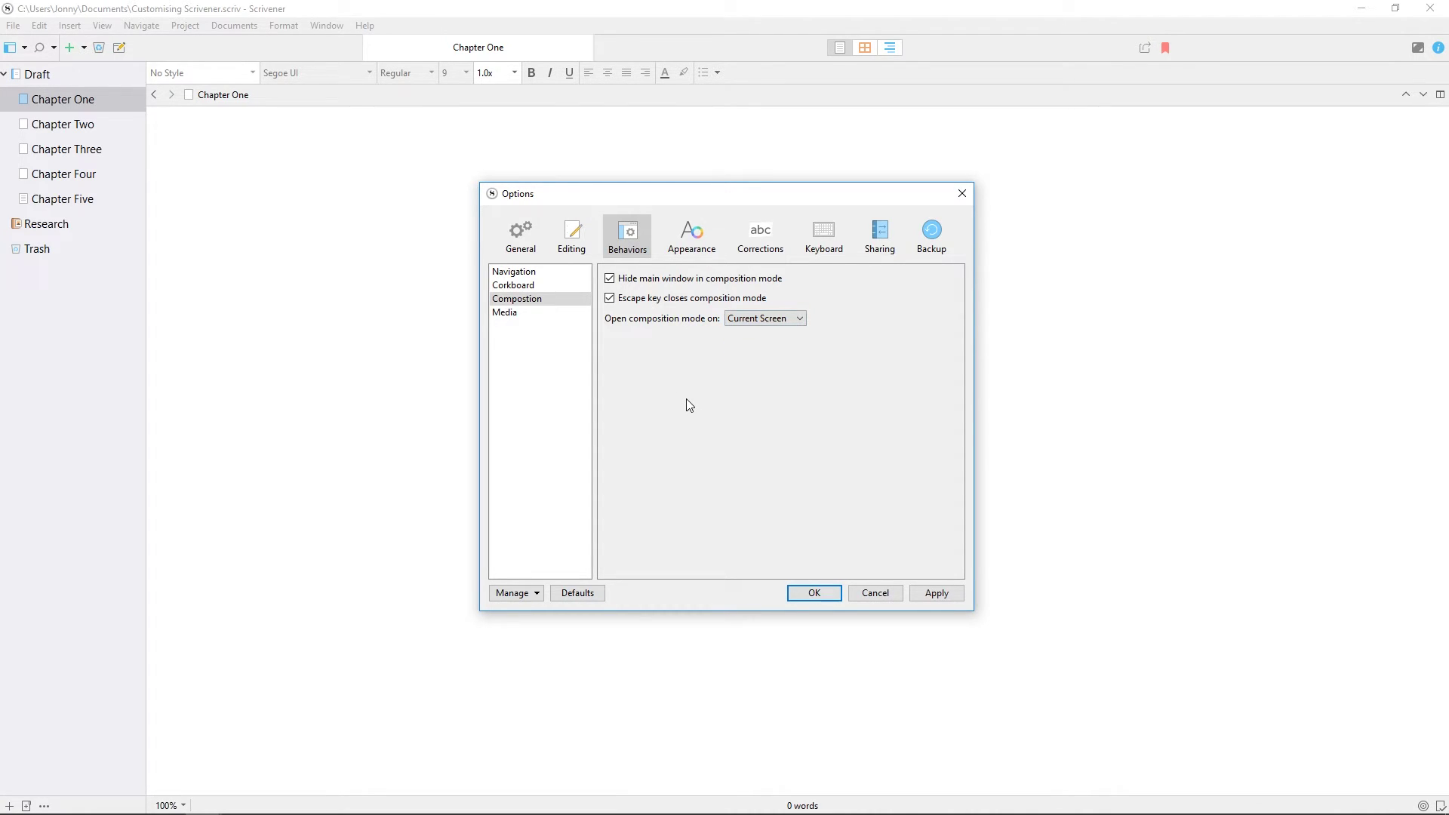
click(555, 291)
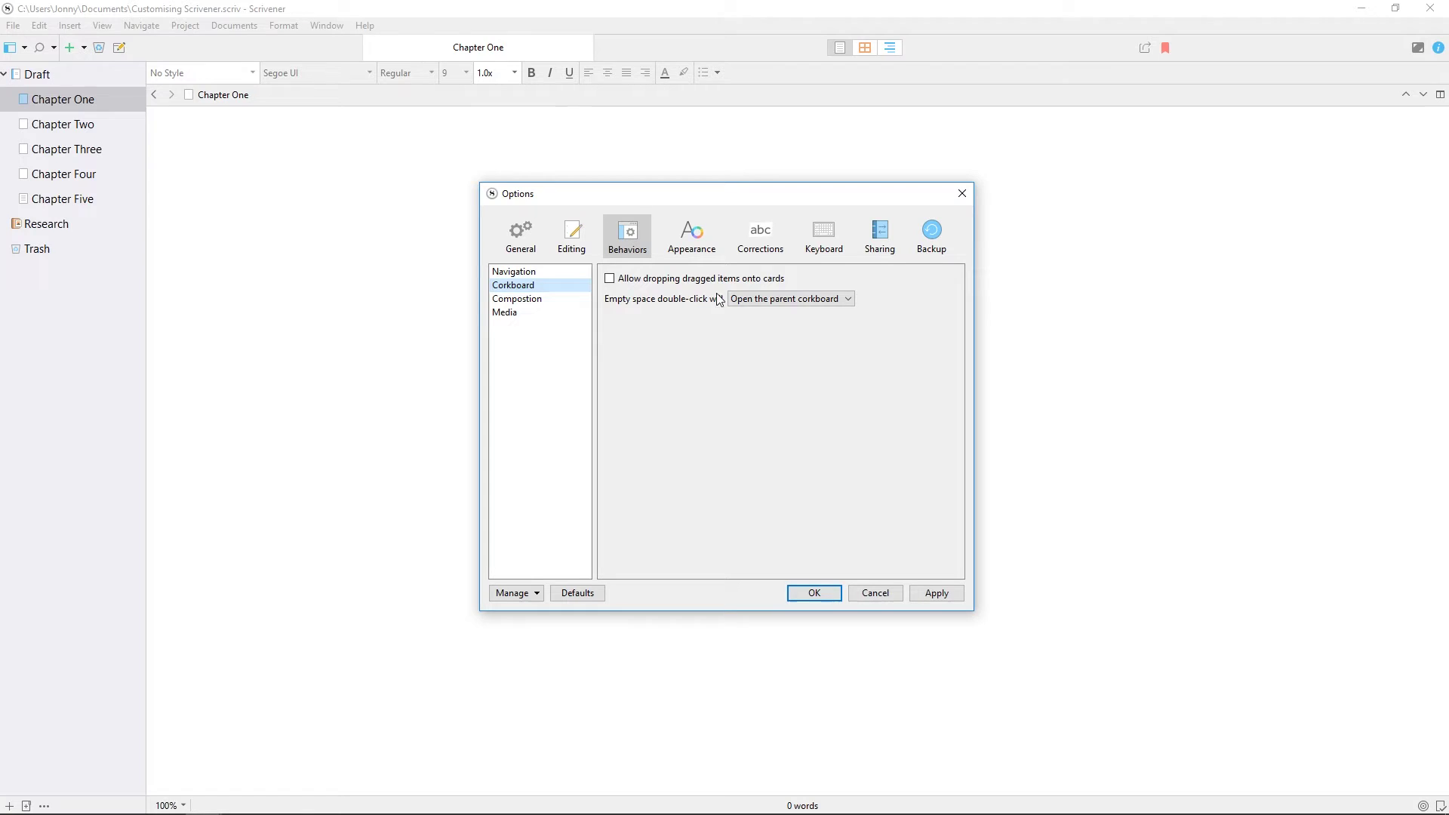
click(790, 300)
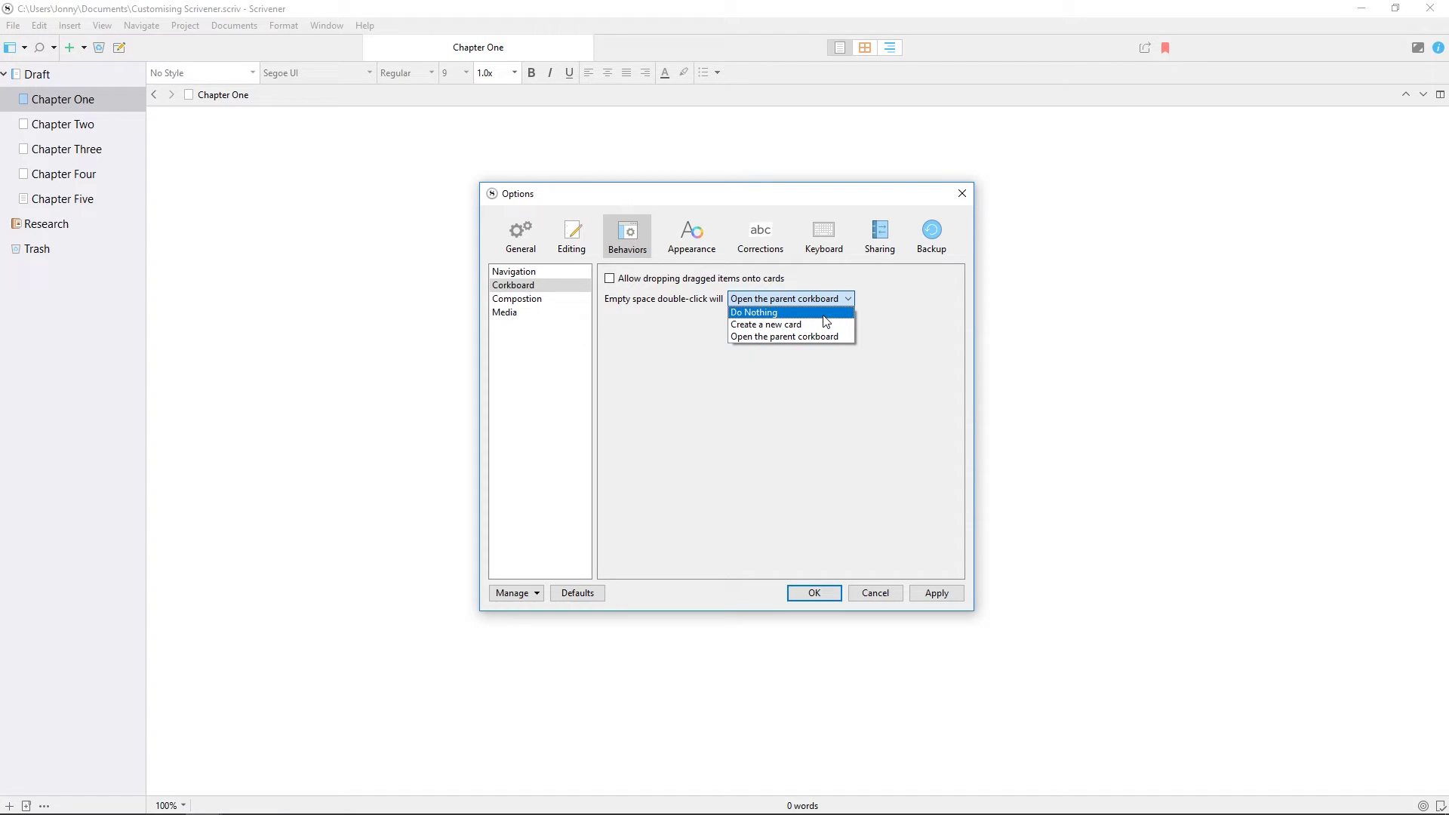
click(542, 274)
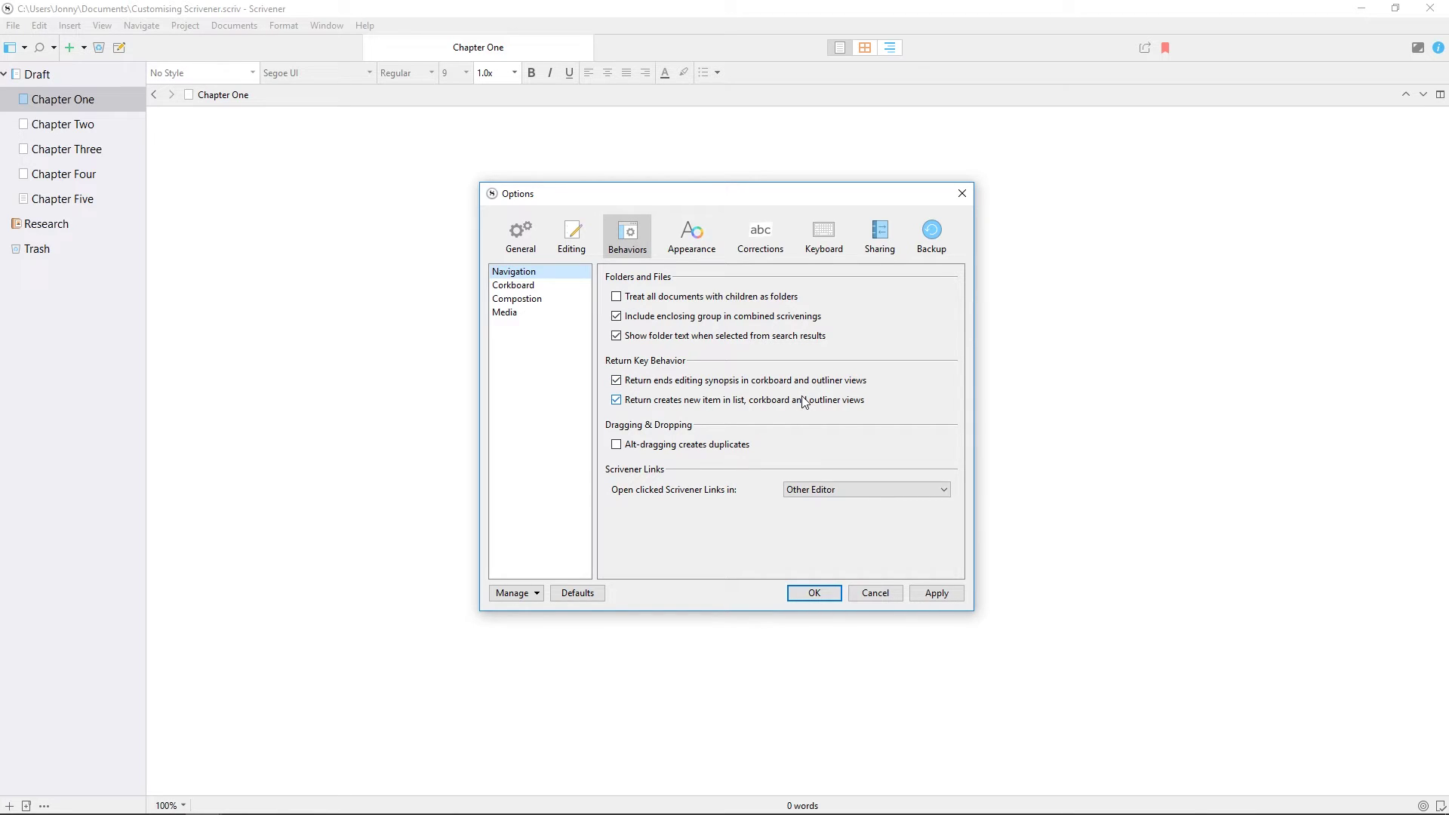
Tick 'Alt-dragging creates duplicates', keep Scrivener links opening in Other Editor, then view Sharing settings
click(725, 443)
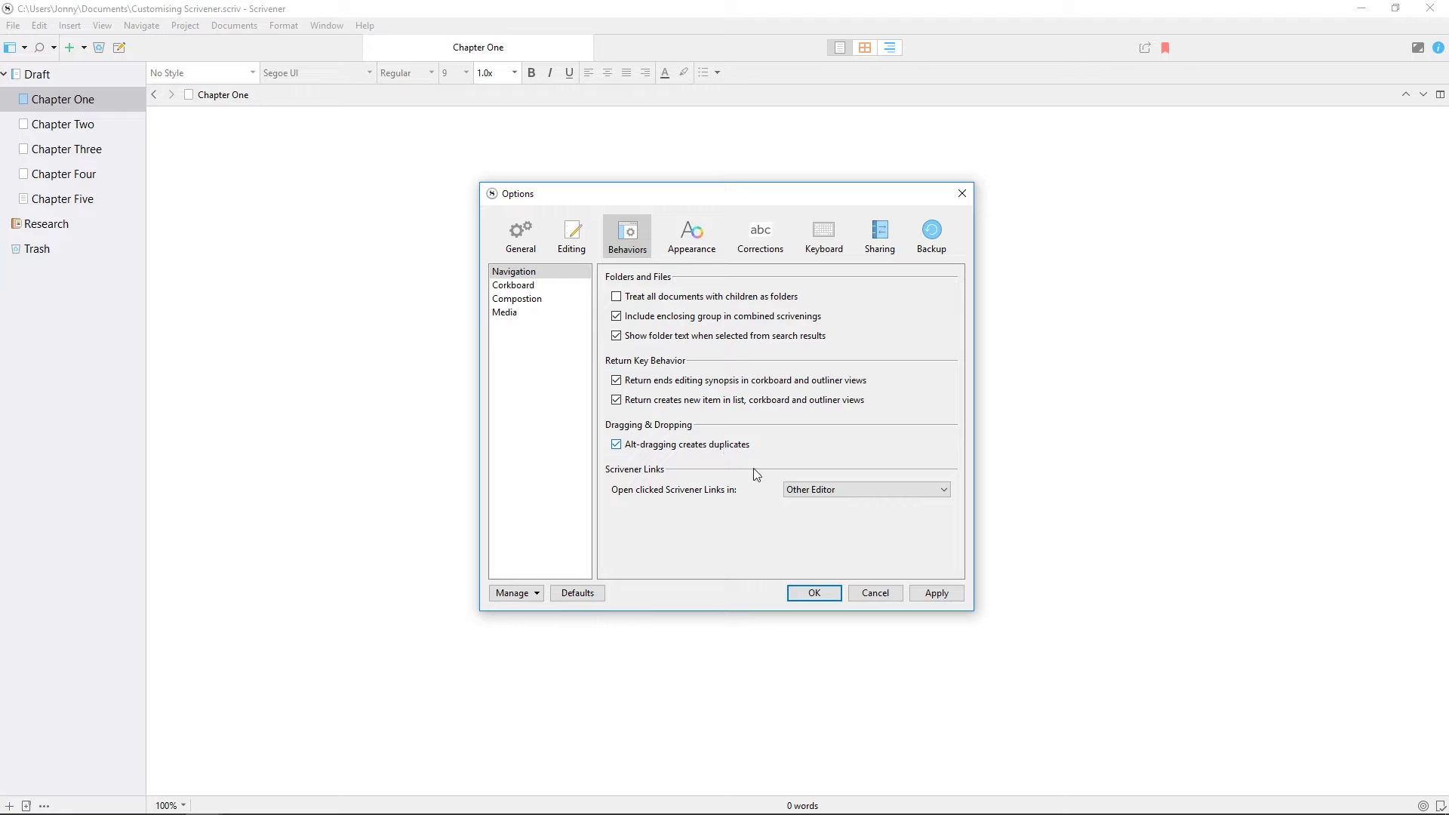
click(827, 490)
click(868, 515)
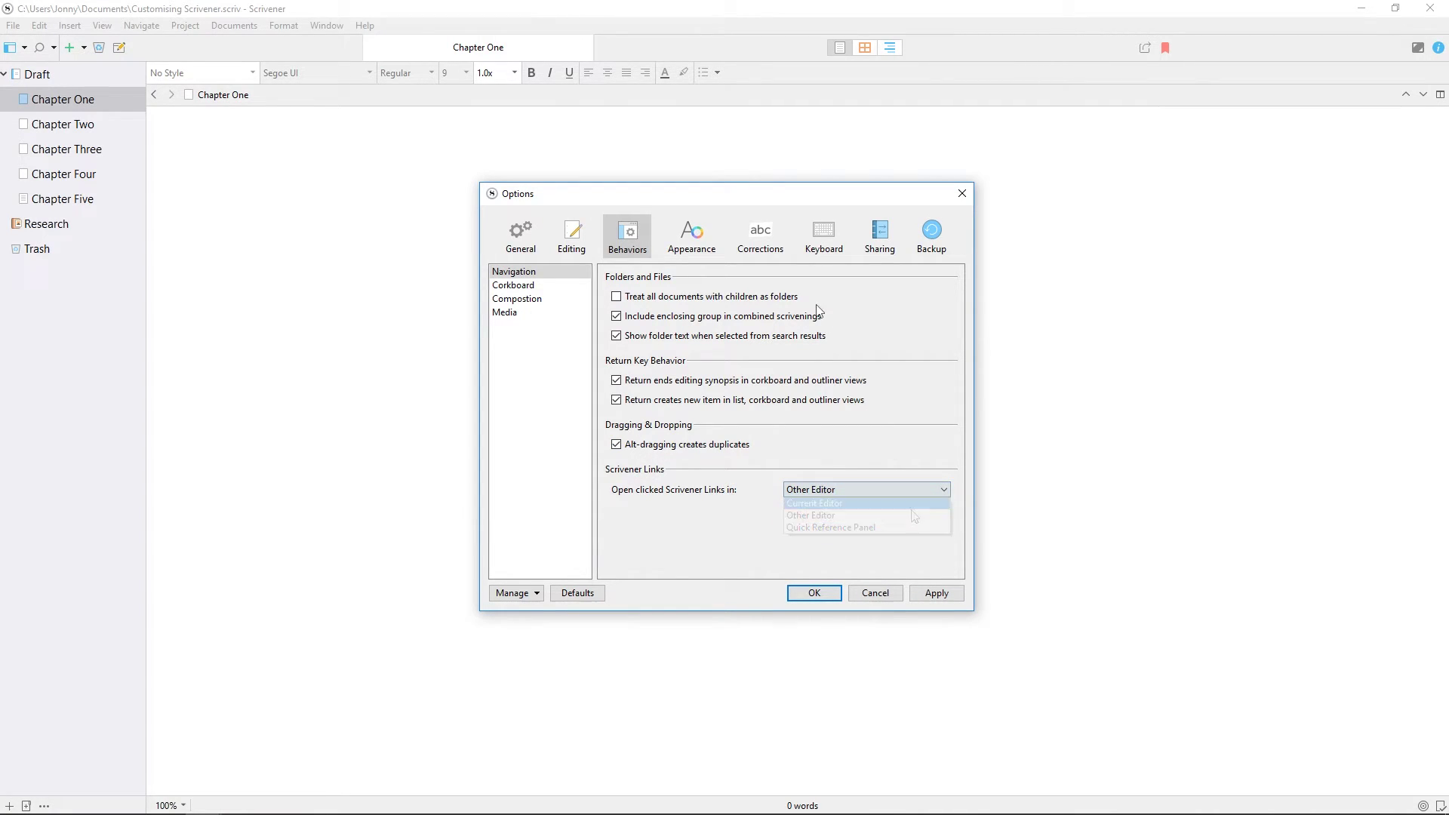
click(879, 235)
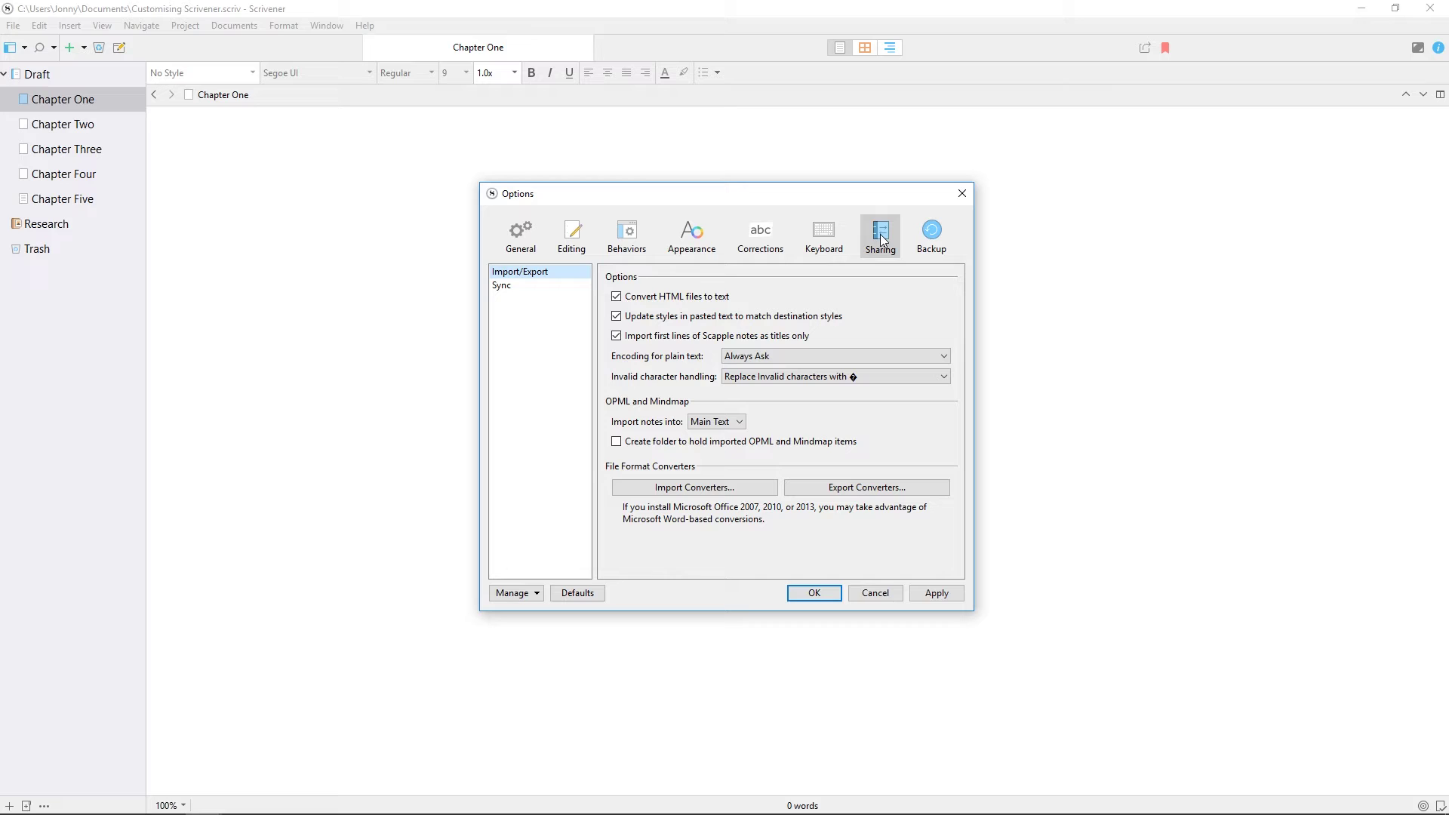
Glance over the automatic Backup settings, then close the Options window
click(936, 245)
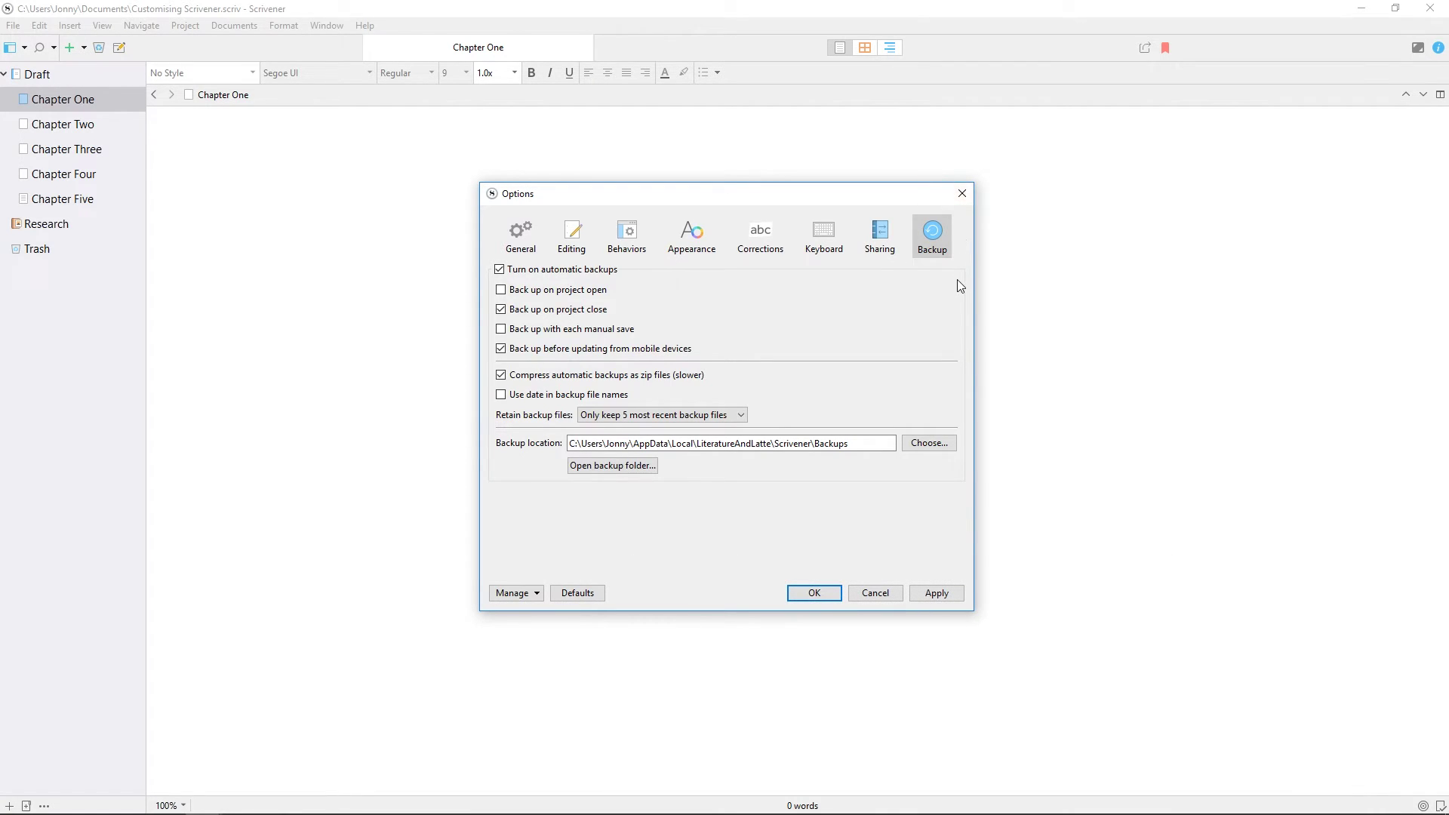
click(962, 196)
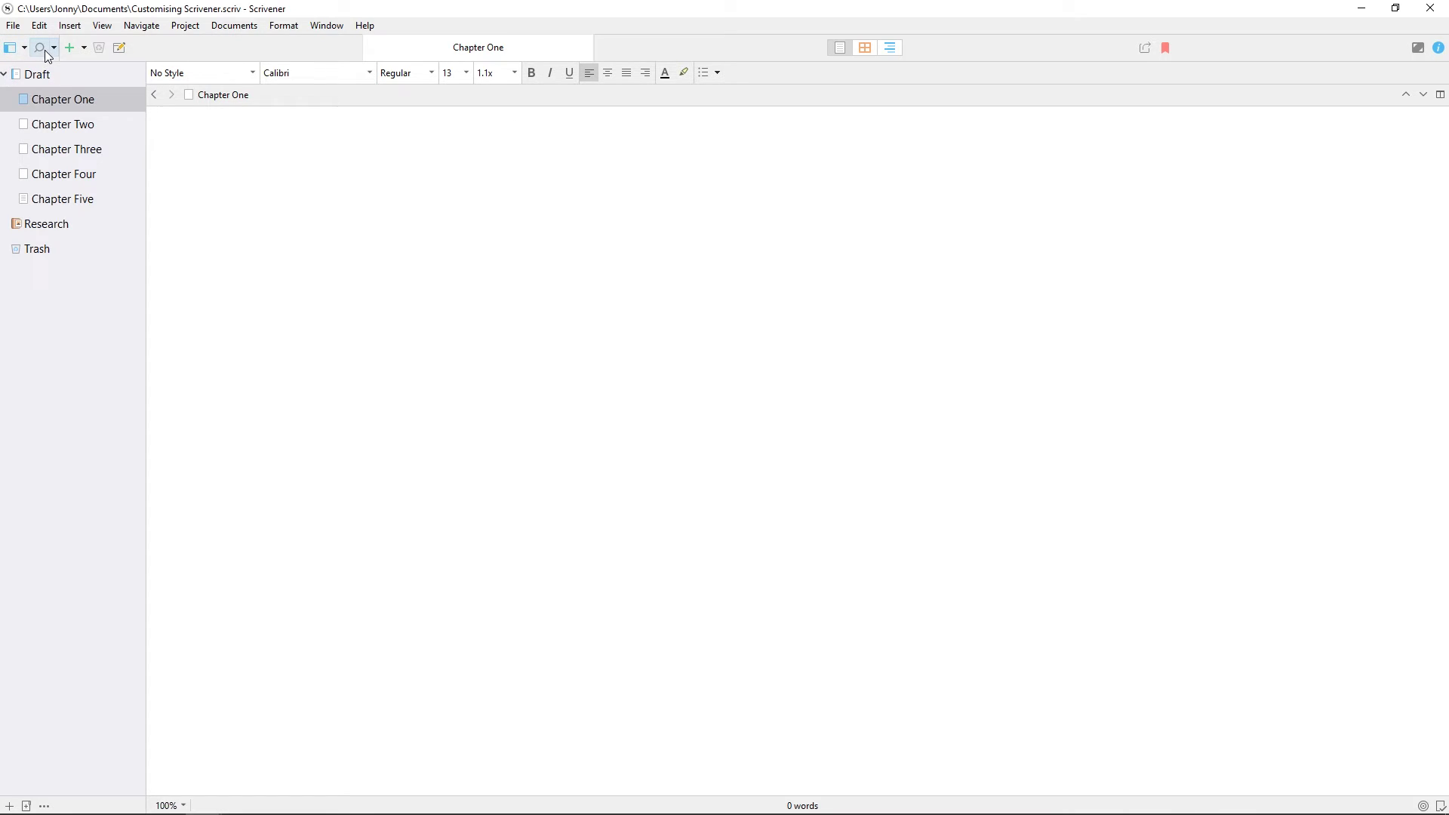
Show Chapter One in Page View with the ruler displayed
click(23, 49)
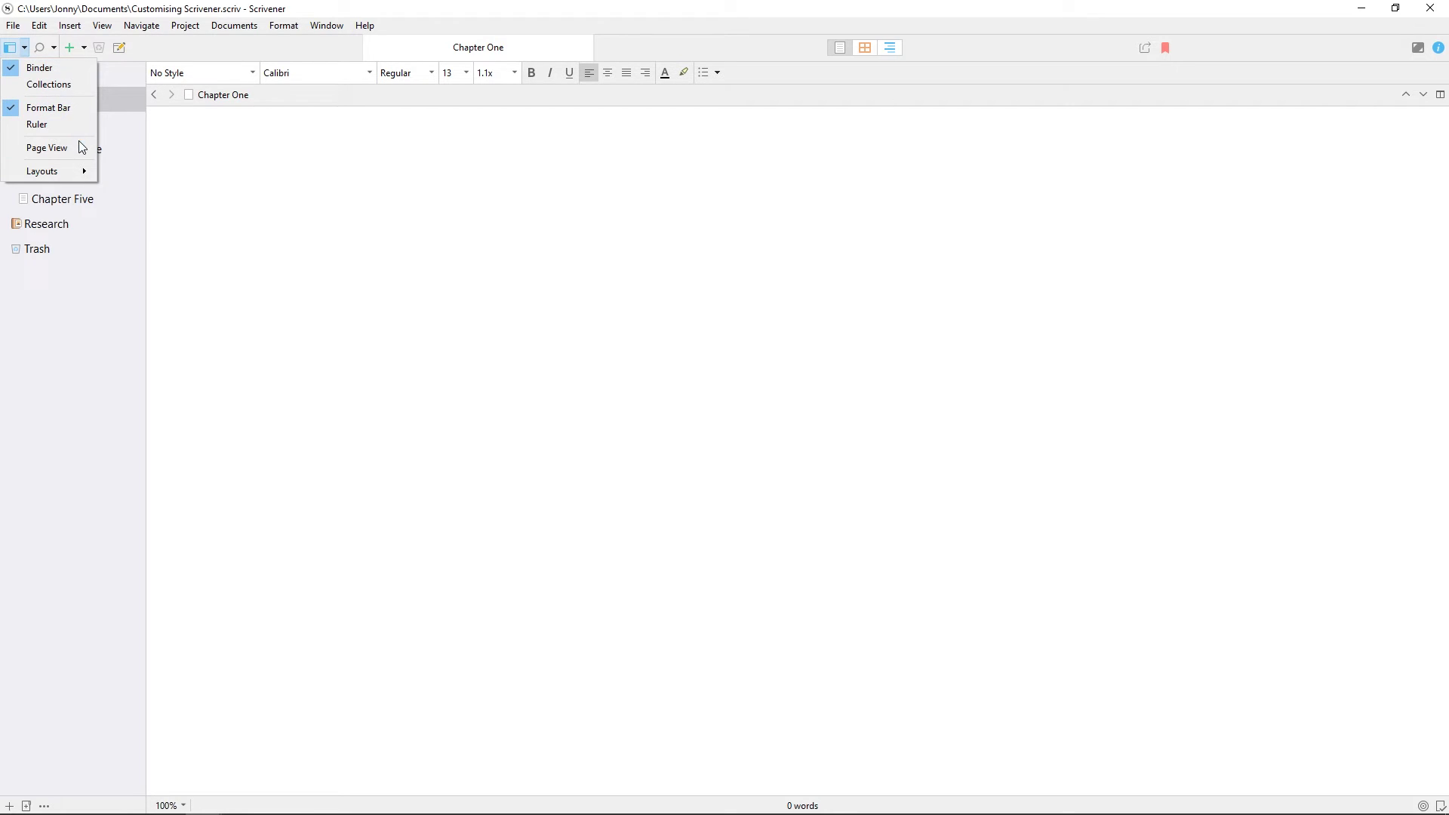
click(47, 148)
click(24, 47)
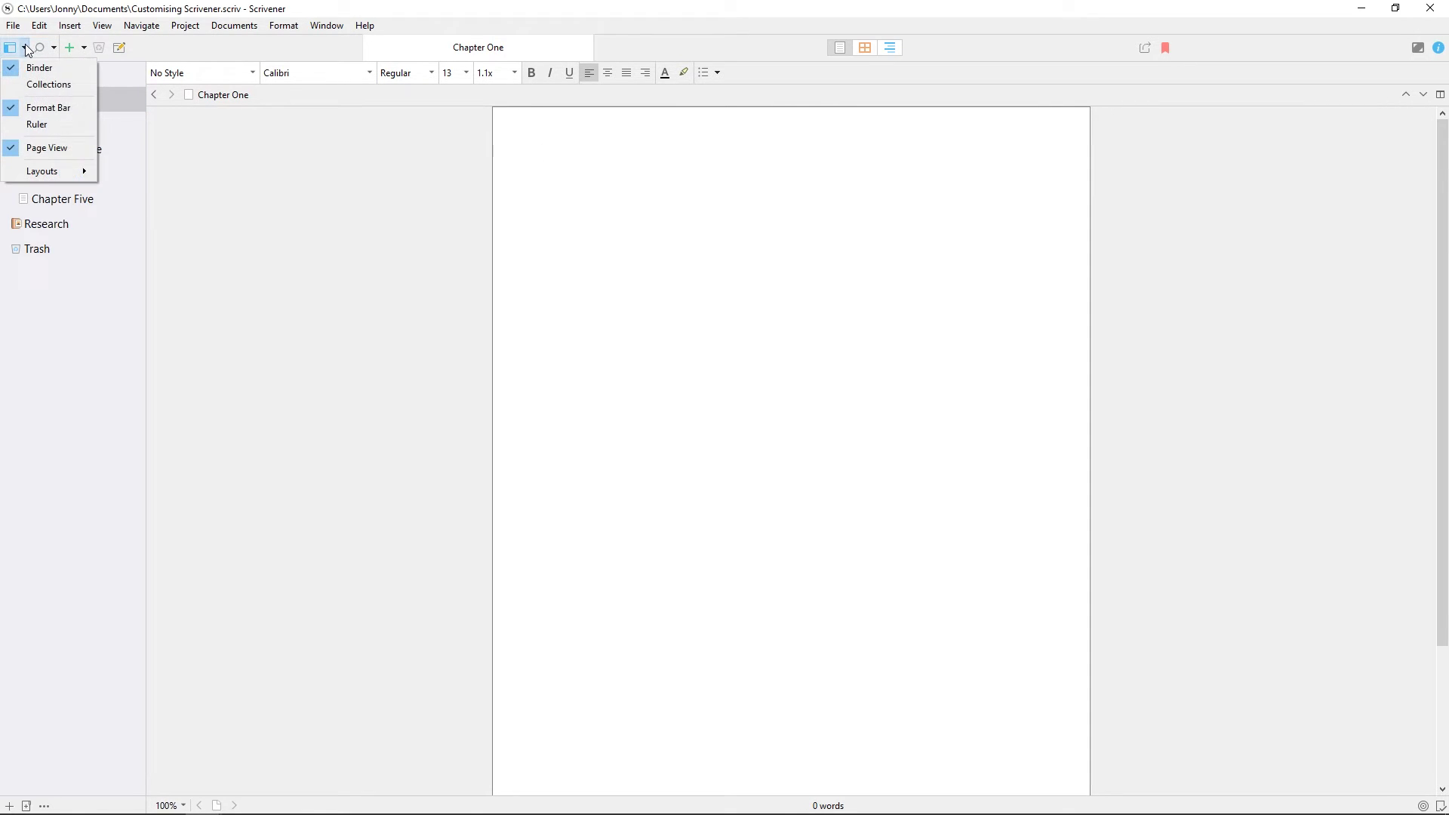
click(59, 124)
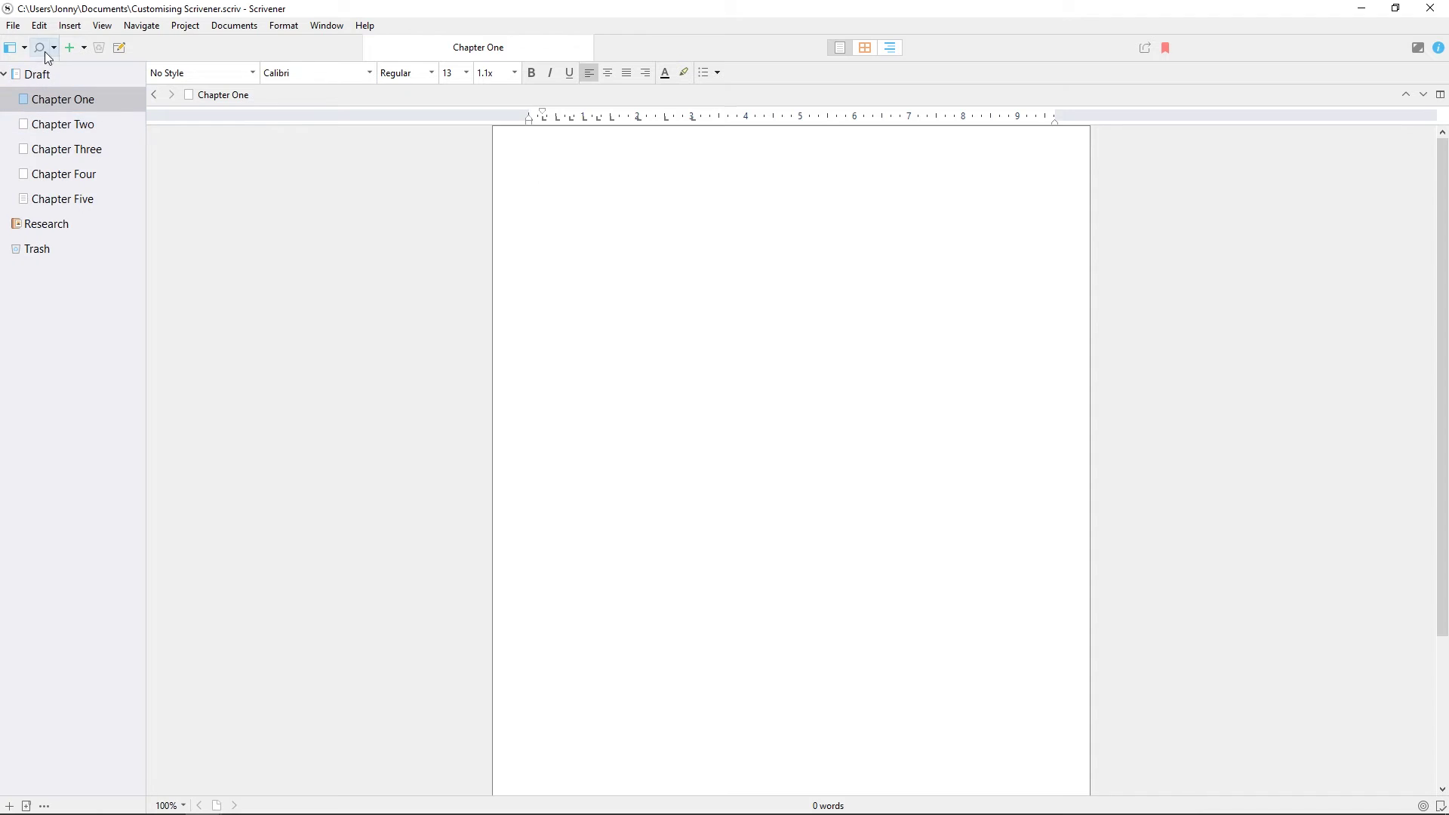
Show the Collections panel above the binder from the View menu
click(108, 28)
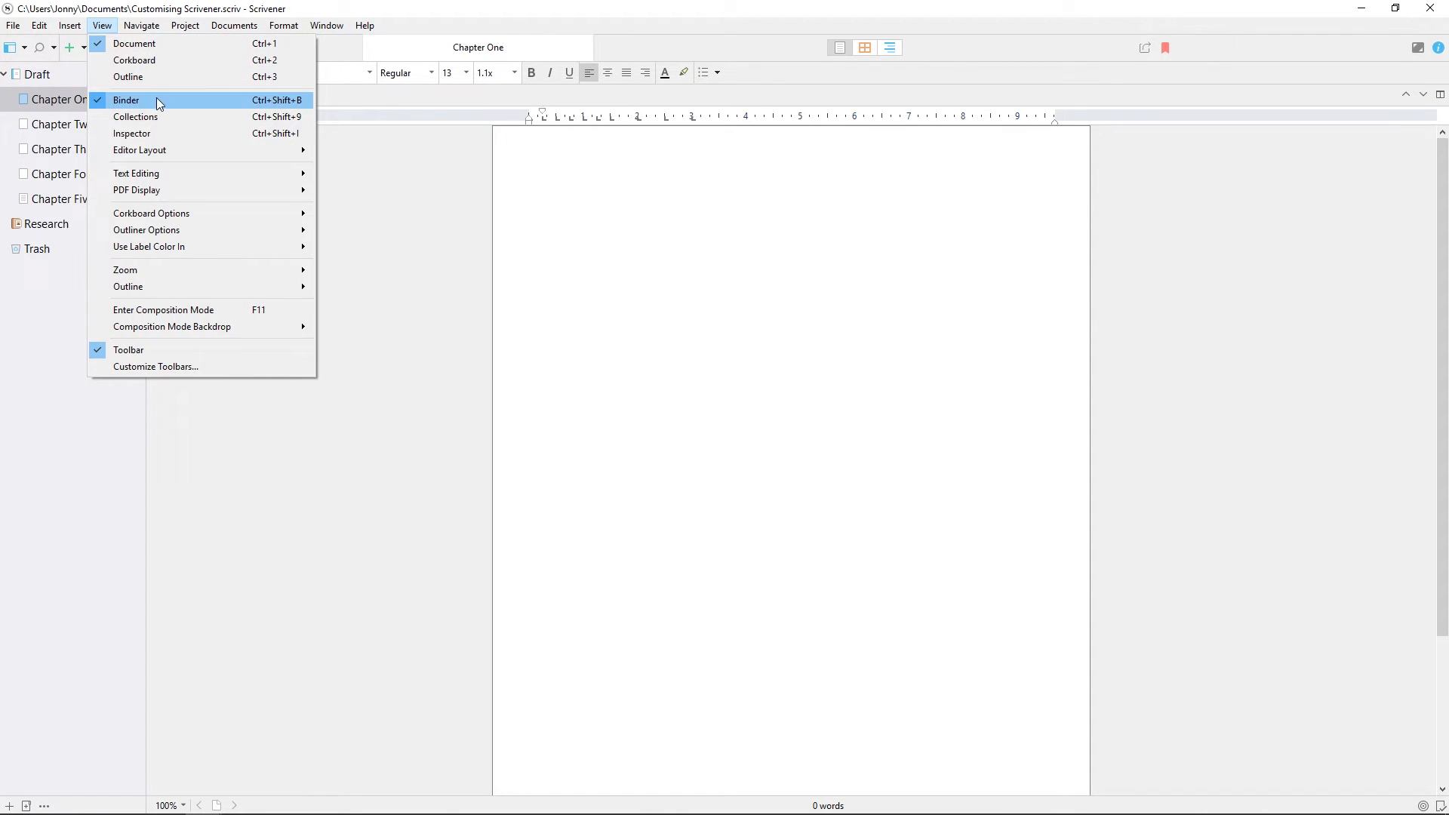
click(175, 116)
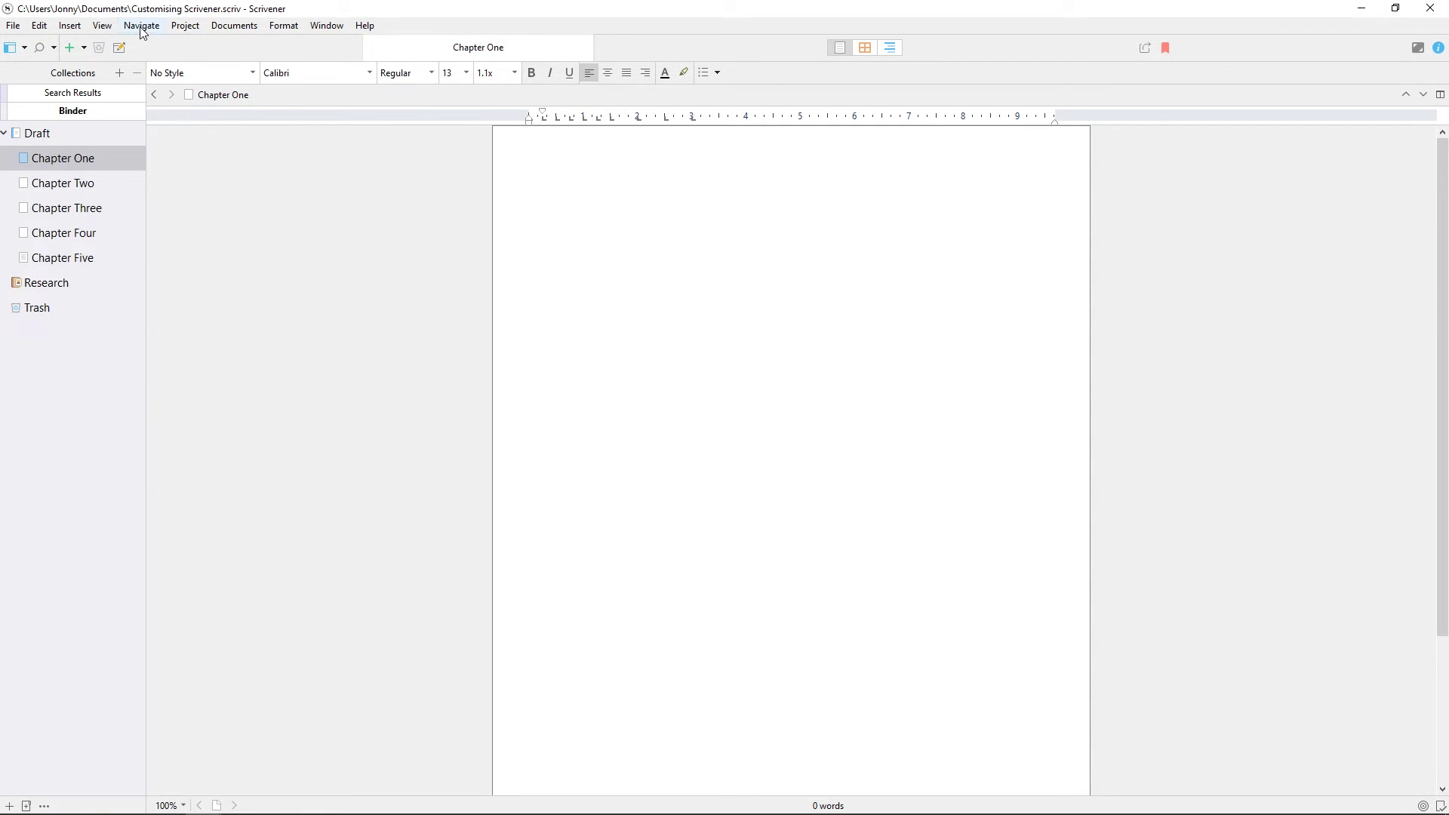
click(102, 26)
mouse_move(142, 26)
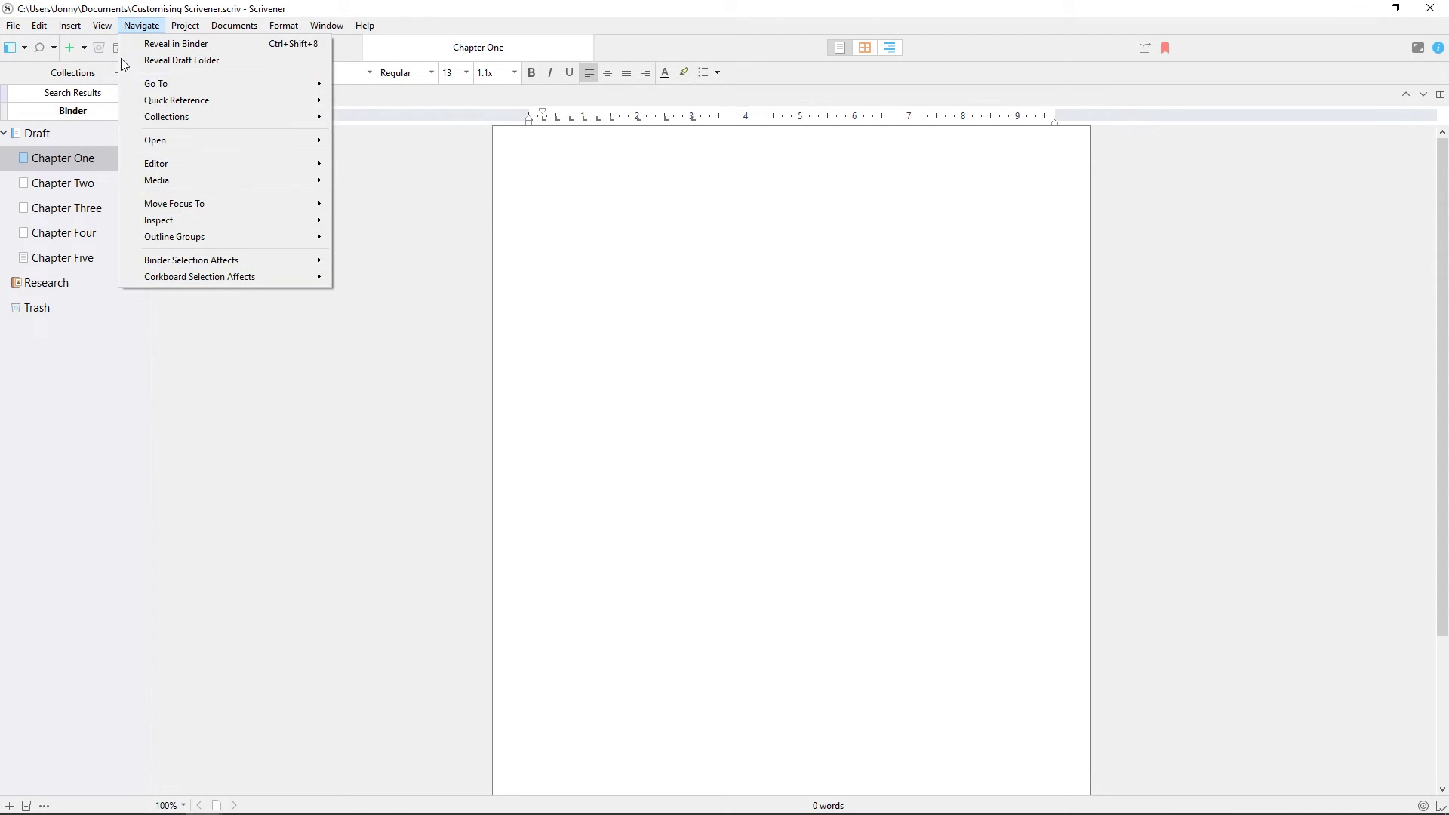
Add Take Snapshot to the main toolbar, move it three places down, and apply
click(149, 367)
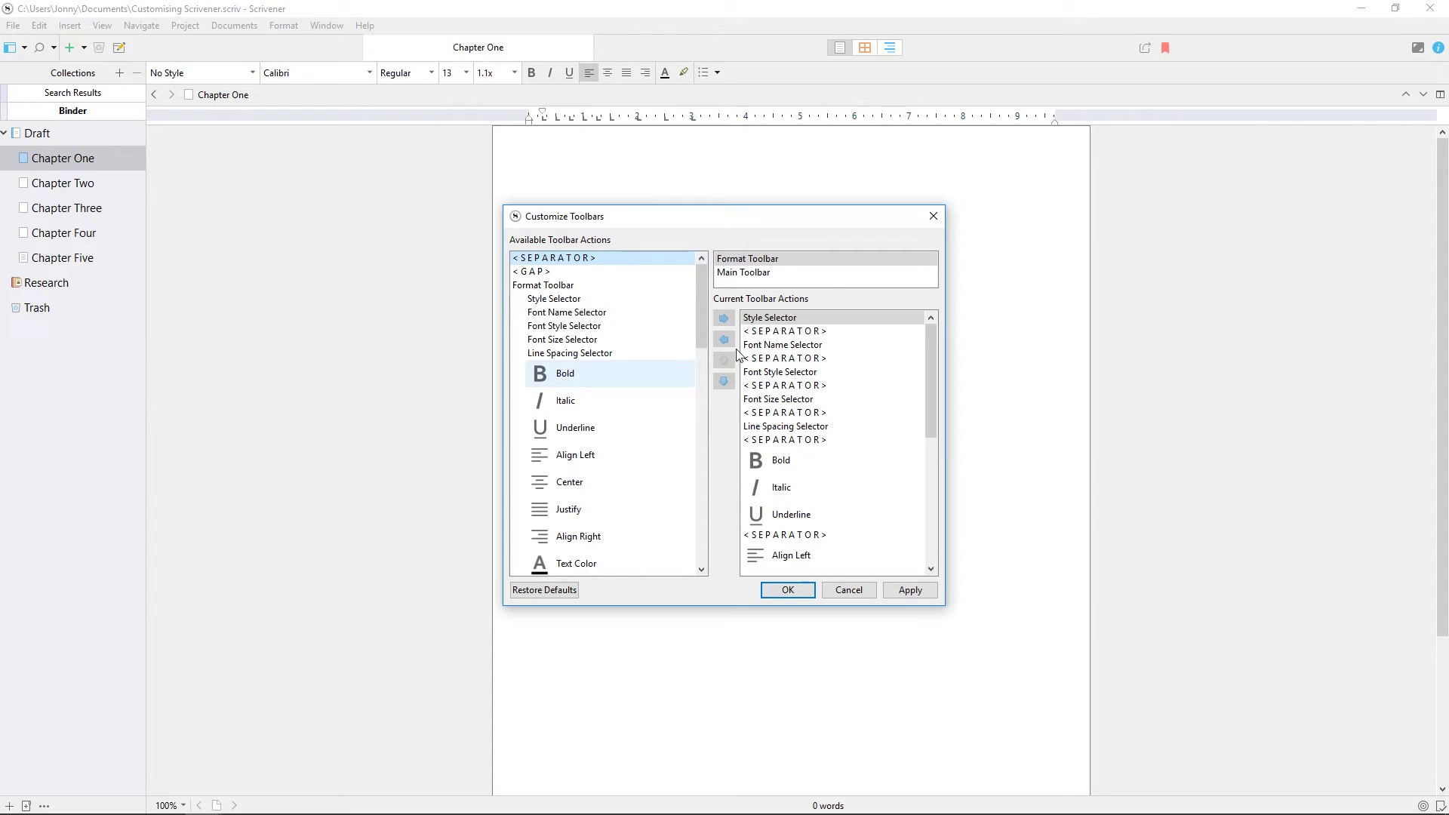
click(834, 284)
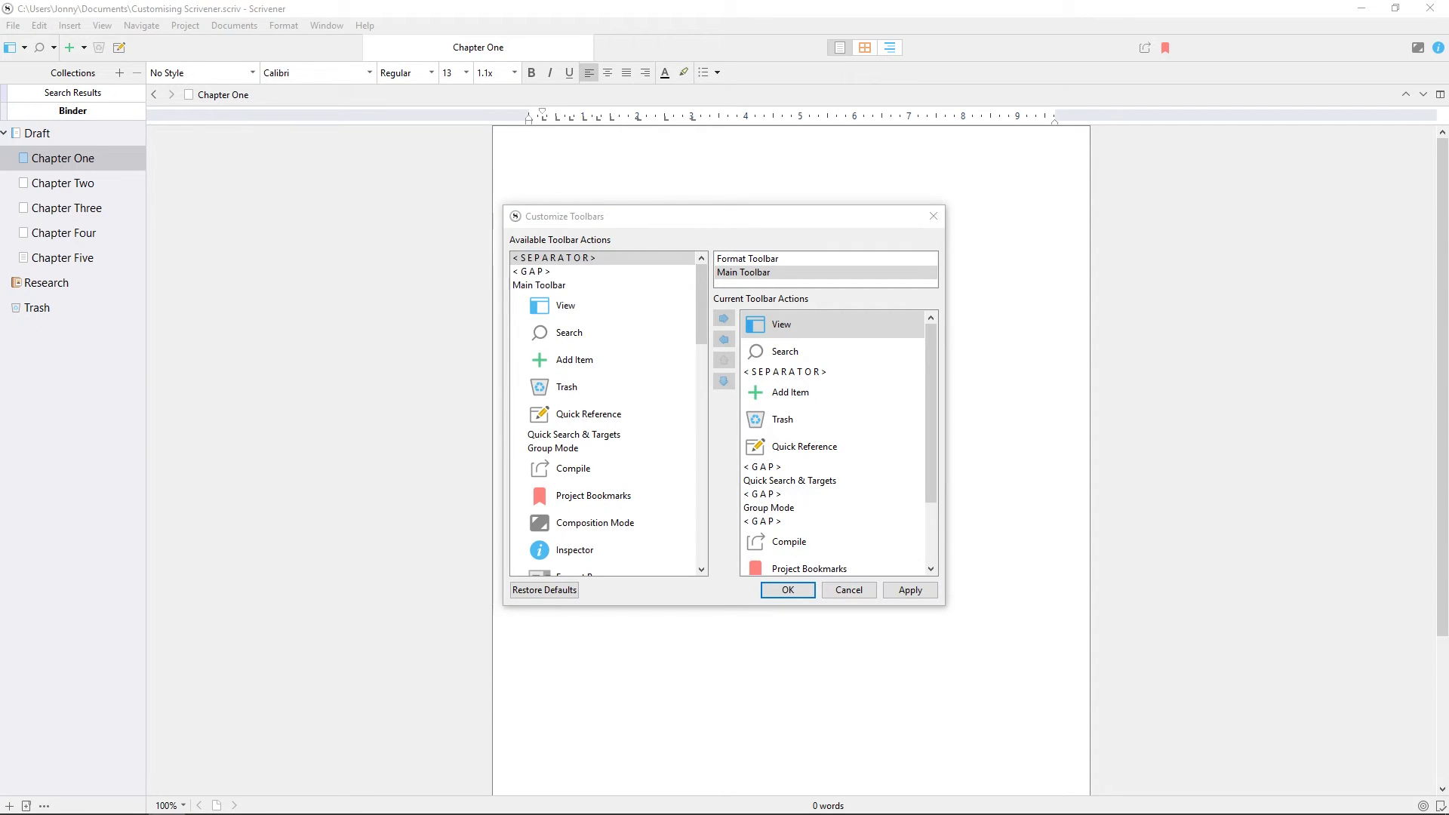
click(739, 230)
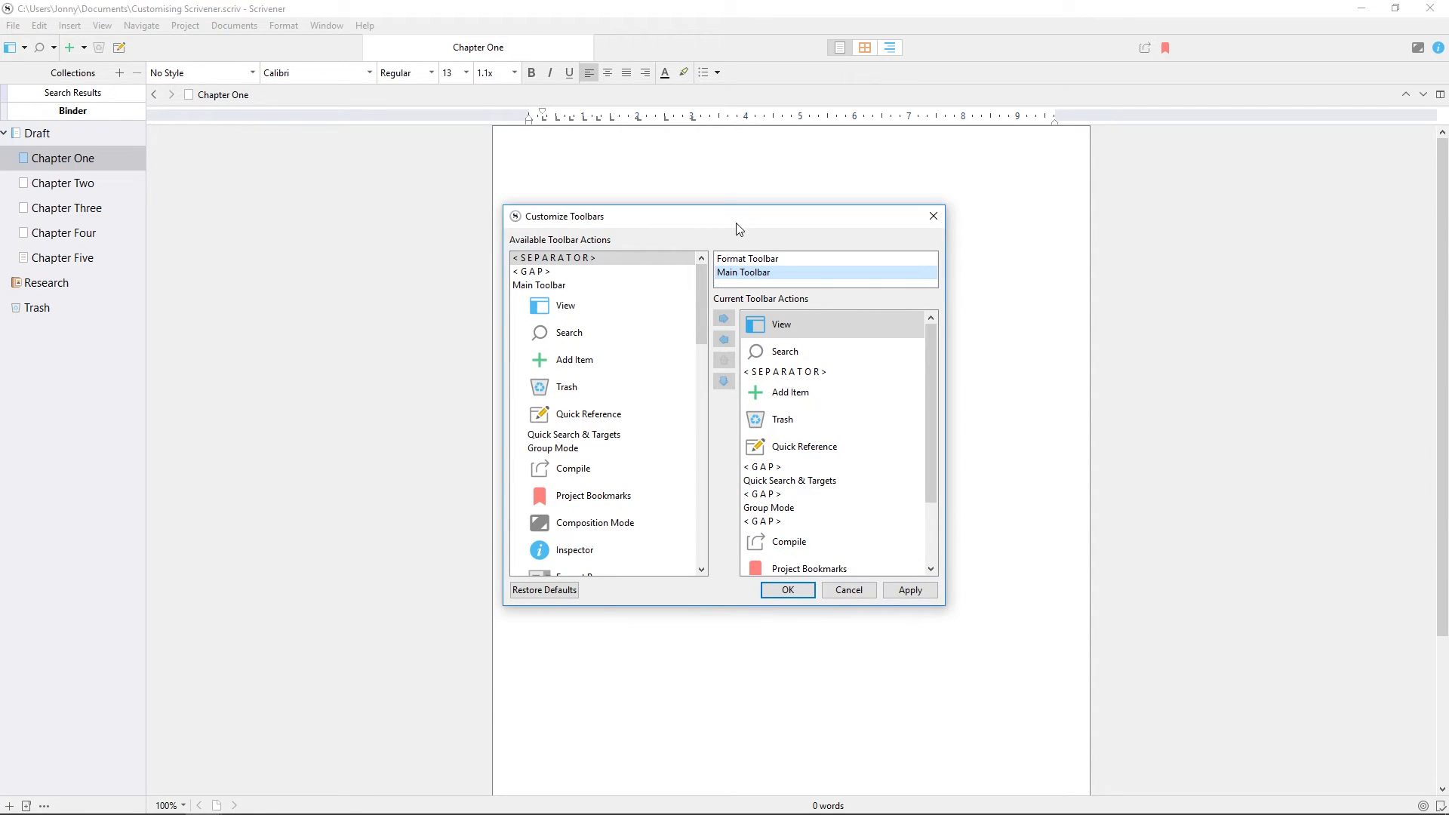
drag(700, 305, 708, 418)
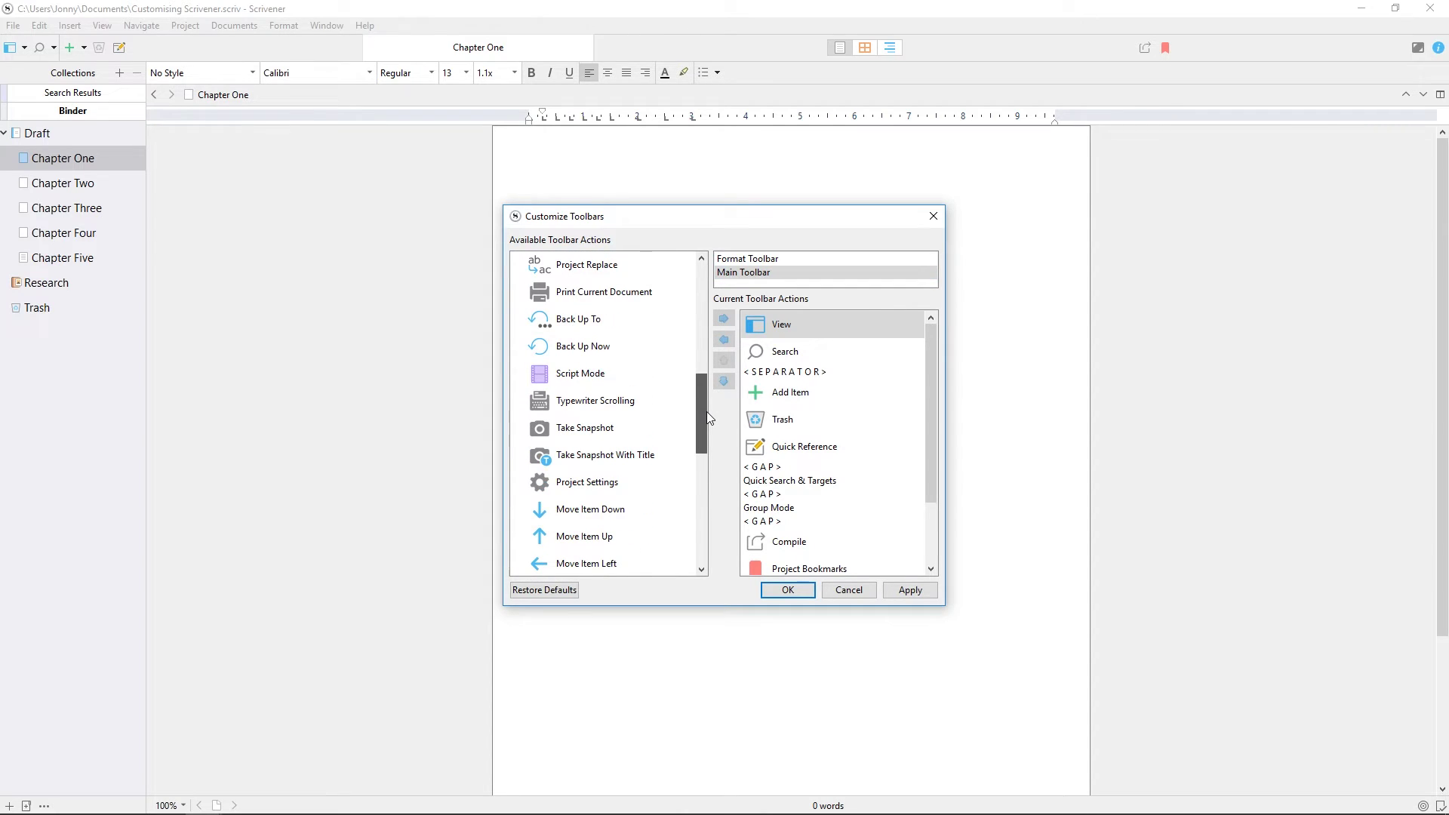
click(596, 428)
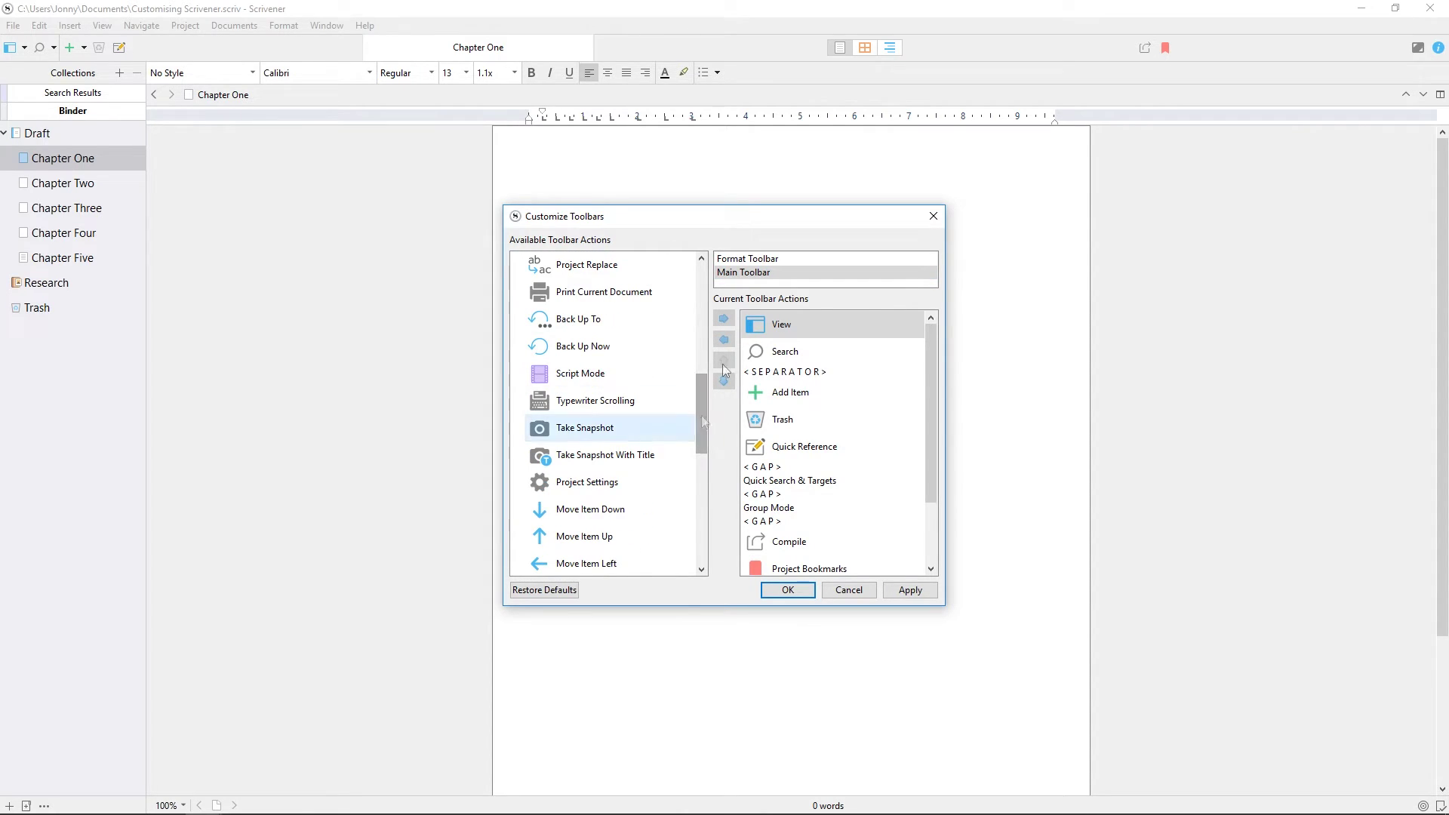
click(726, 320)
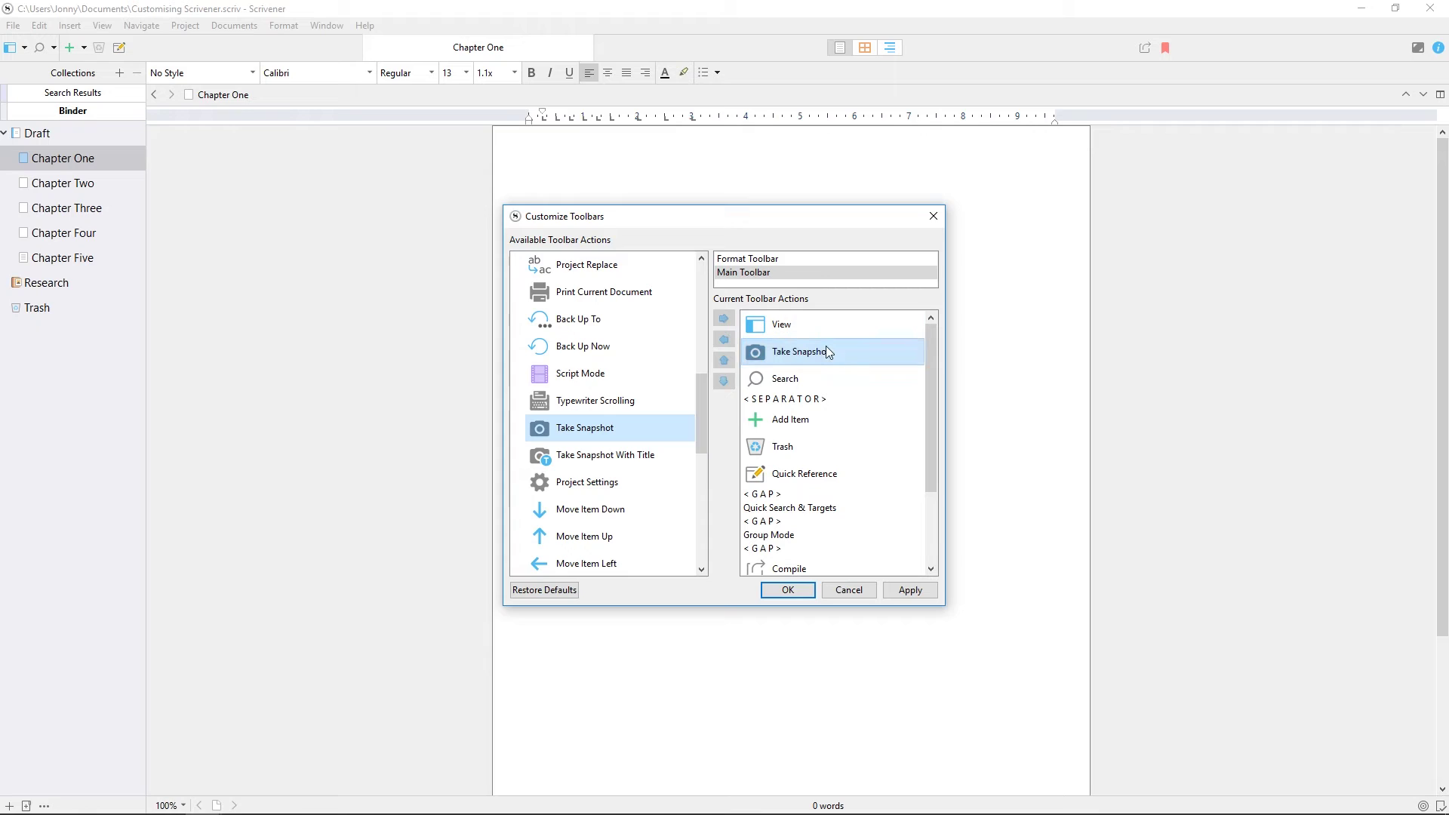
click(726, 383)
click(726, 383)
click(726, 383)
click(726, 384)
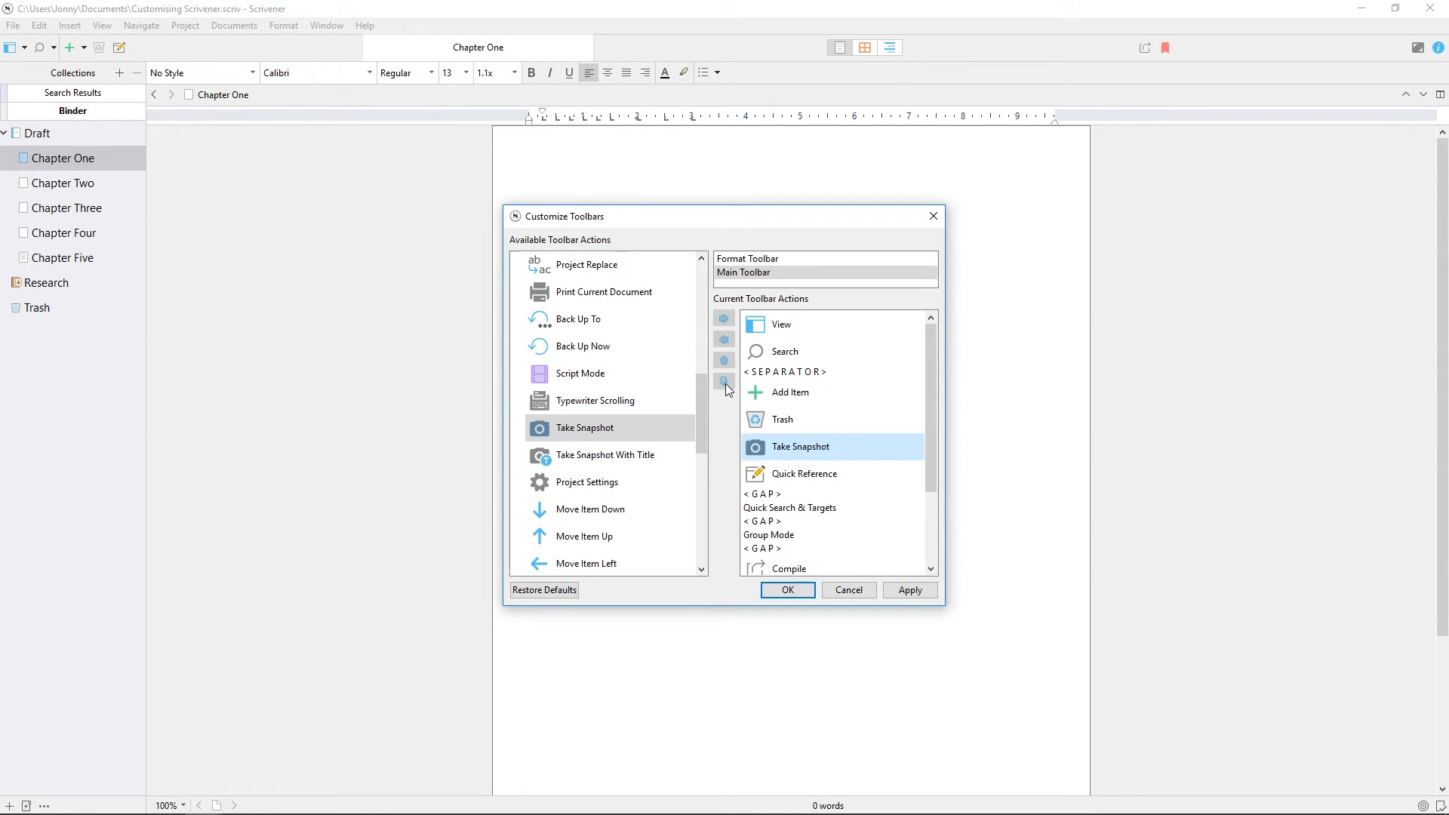
click(726, 383)
click(910, 589)
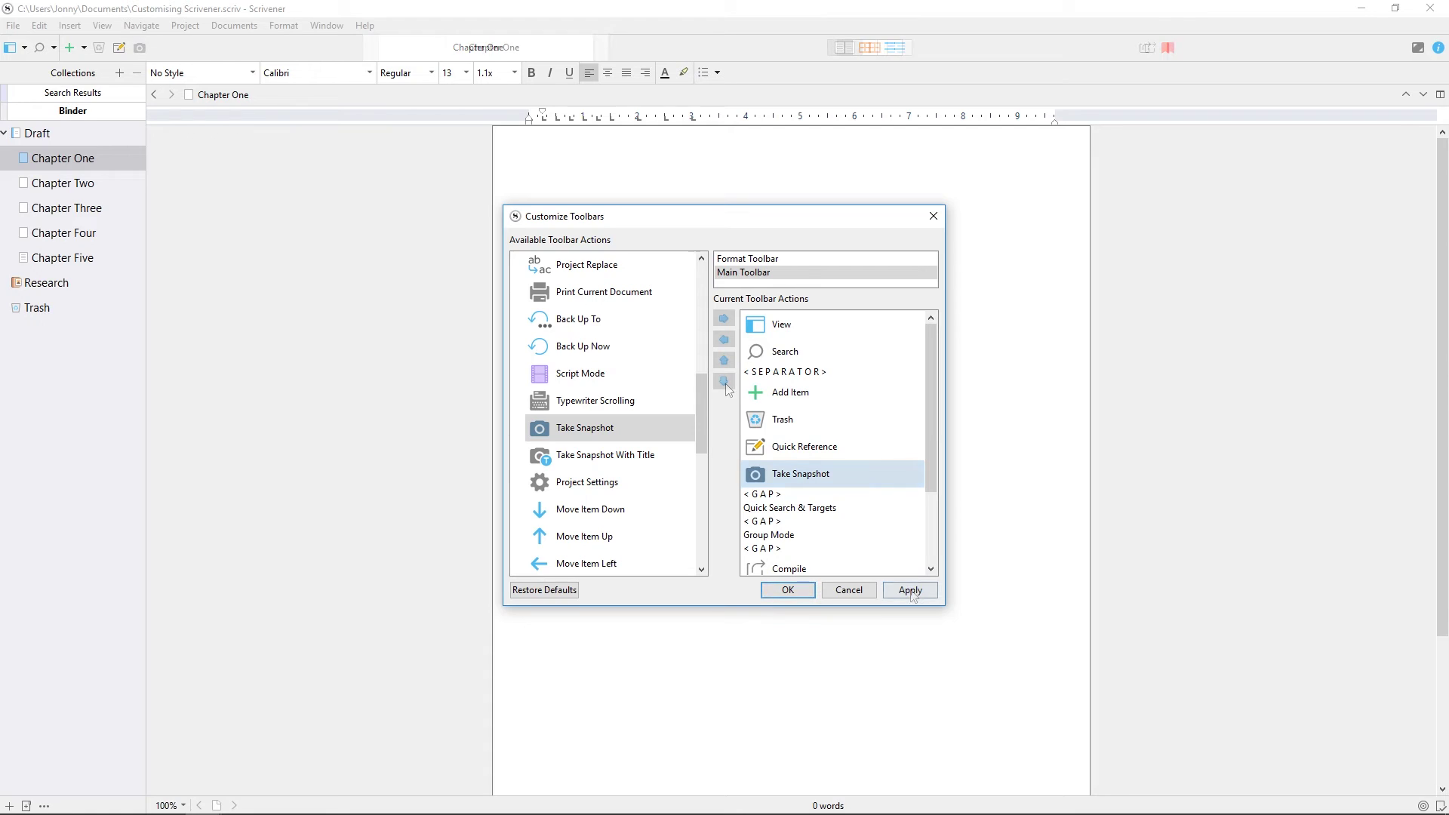
Remove Project Bookmarks from the main toolbar and apply the change
drag(931, 392, 929, 519)
click(825, 475)
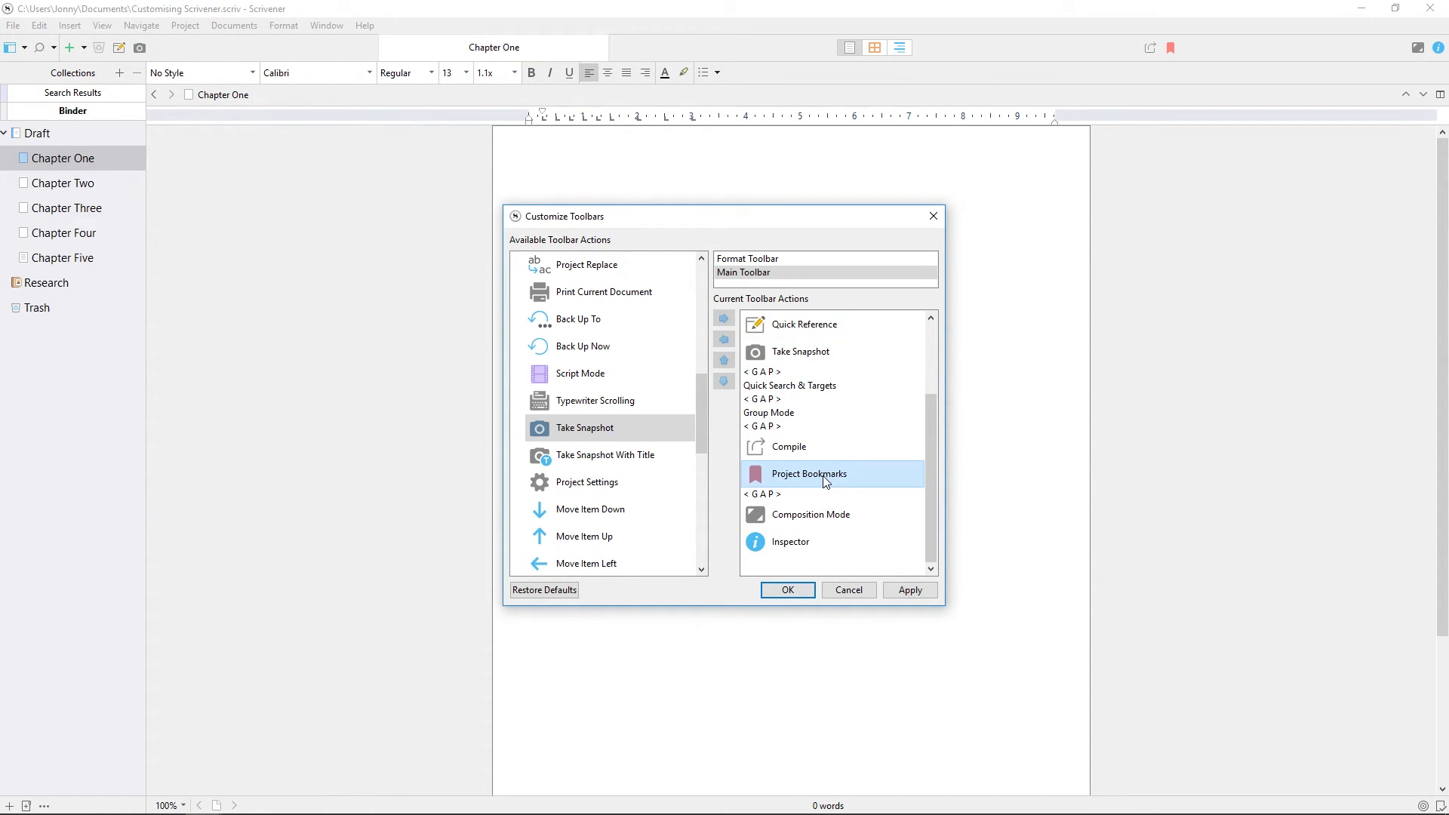
click(731, 342)
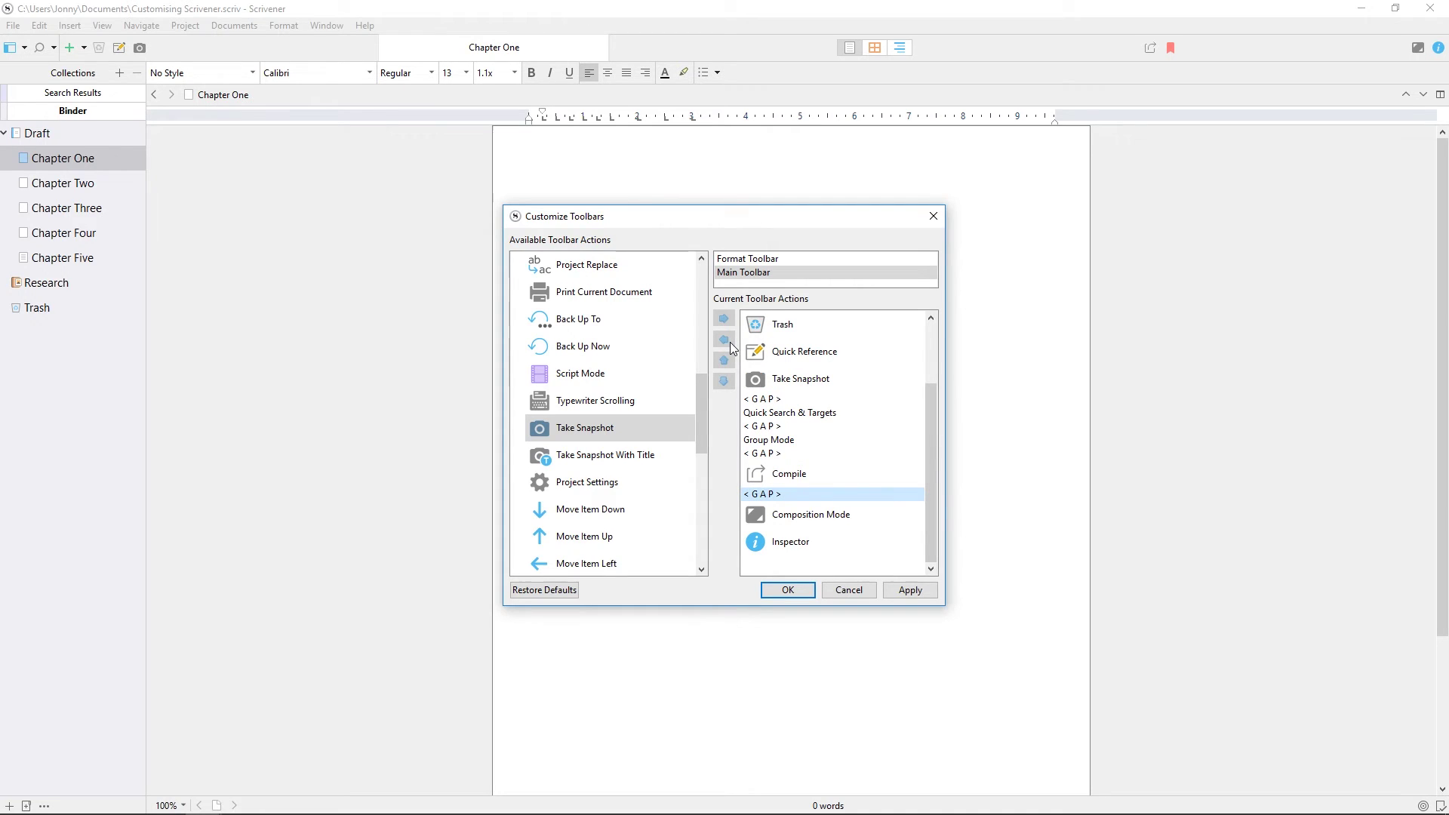
click(896, 589)
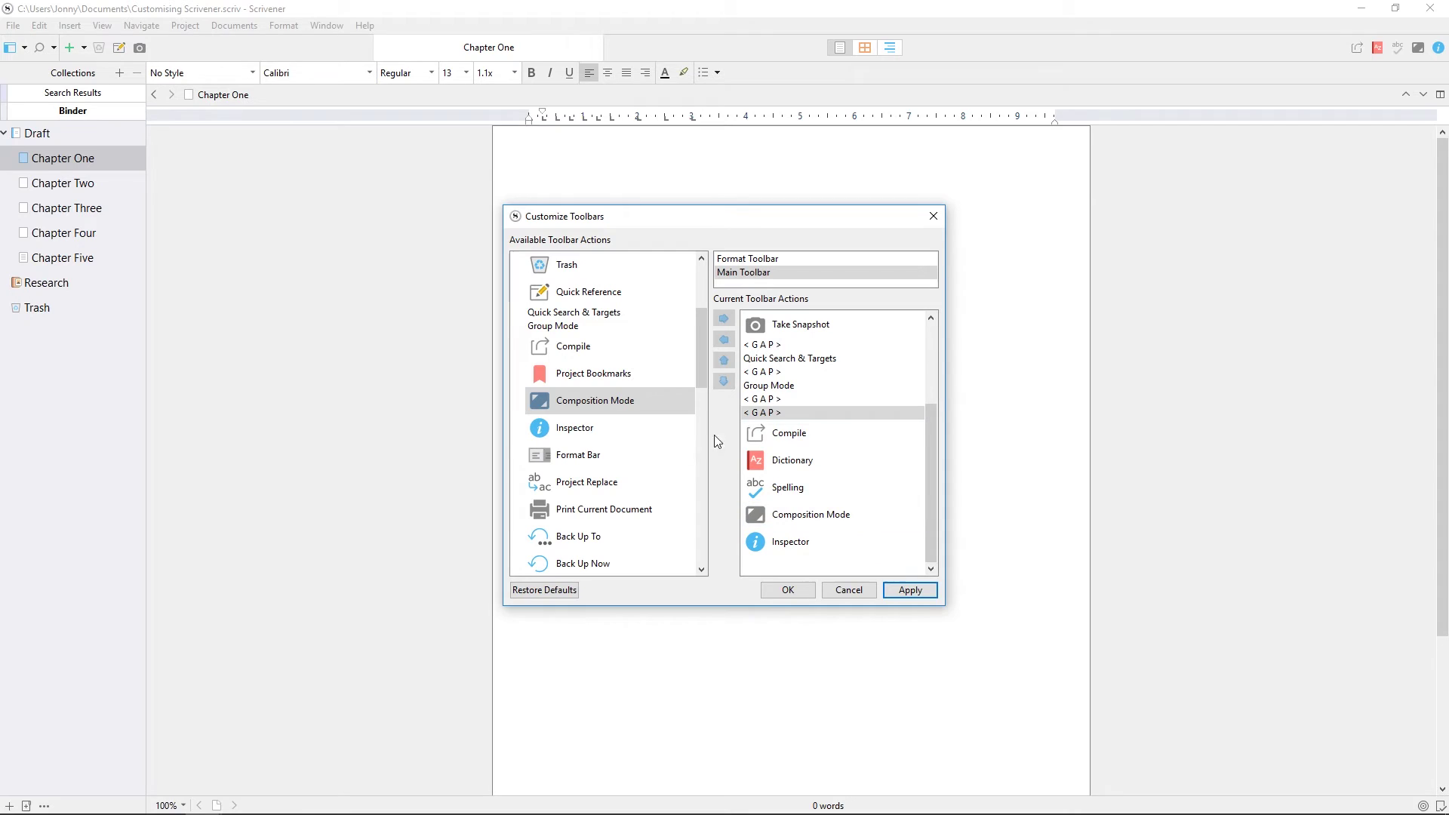
Move the gap below Compile, then Restore Defaults and confirm with OK
click(724, 381)
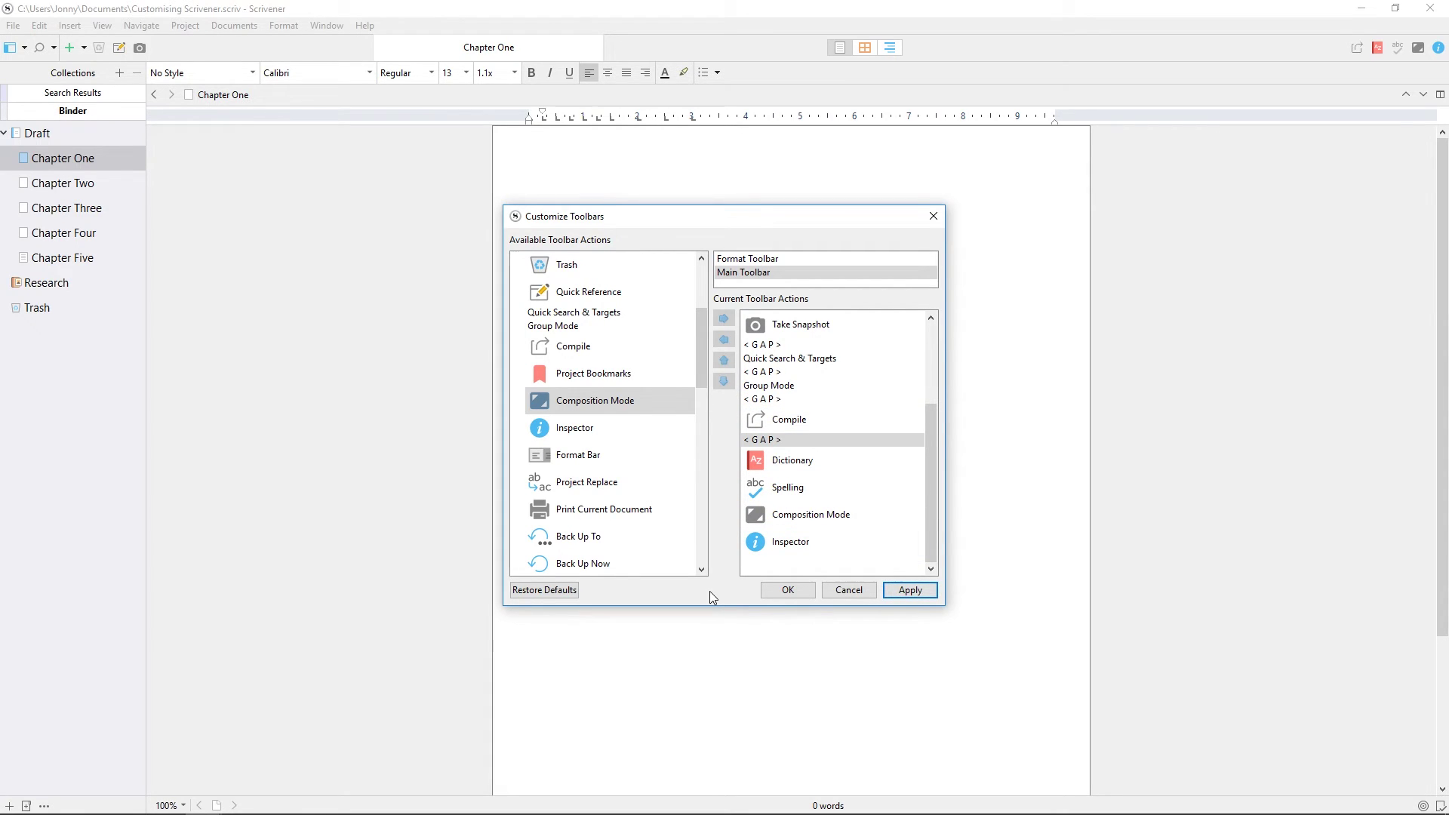
click(561, 591)
click(787, 590)
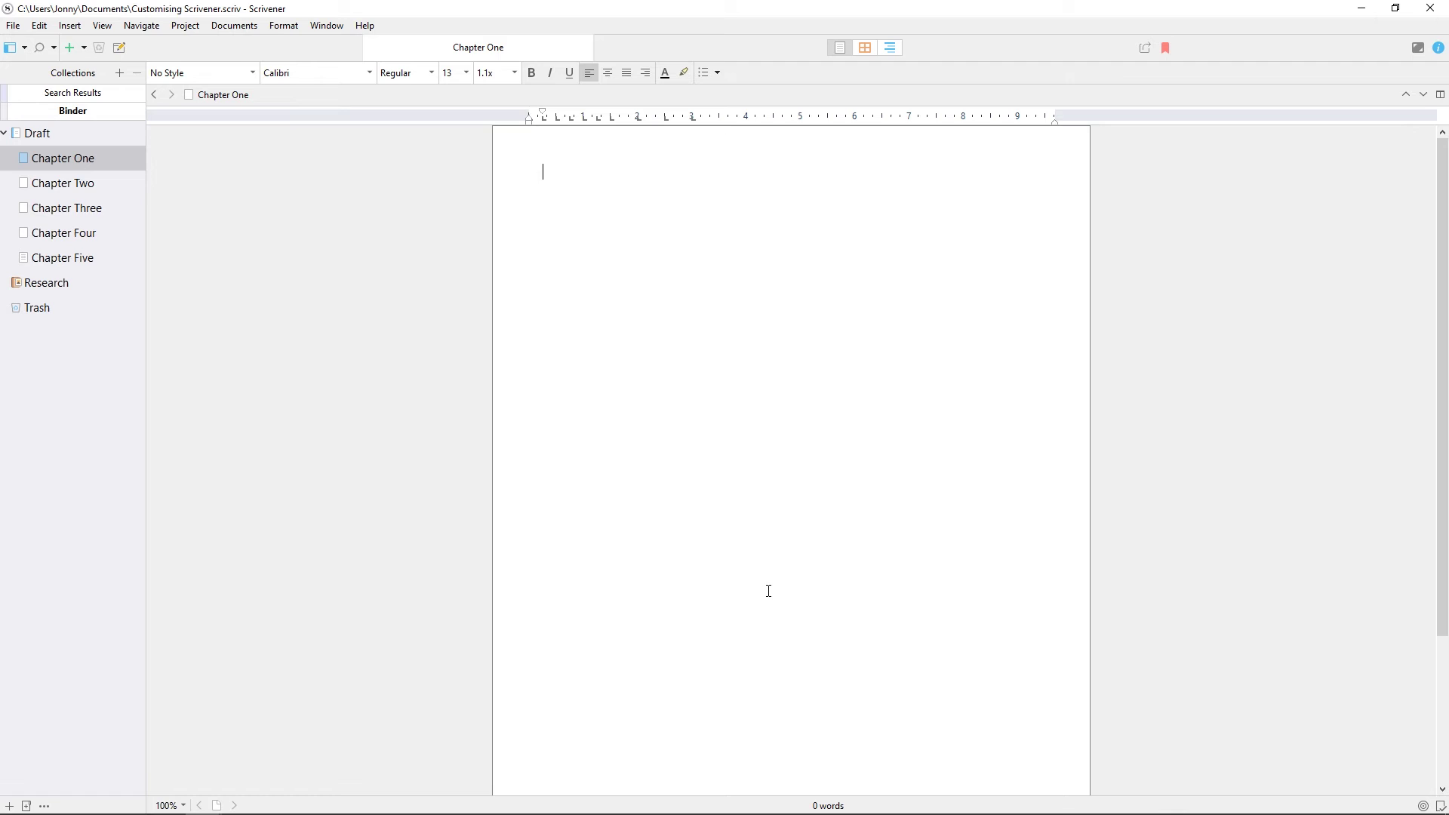
Open Project Settings from the Project menu and drag its window wider
click(195, 30)
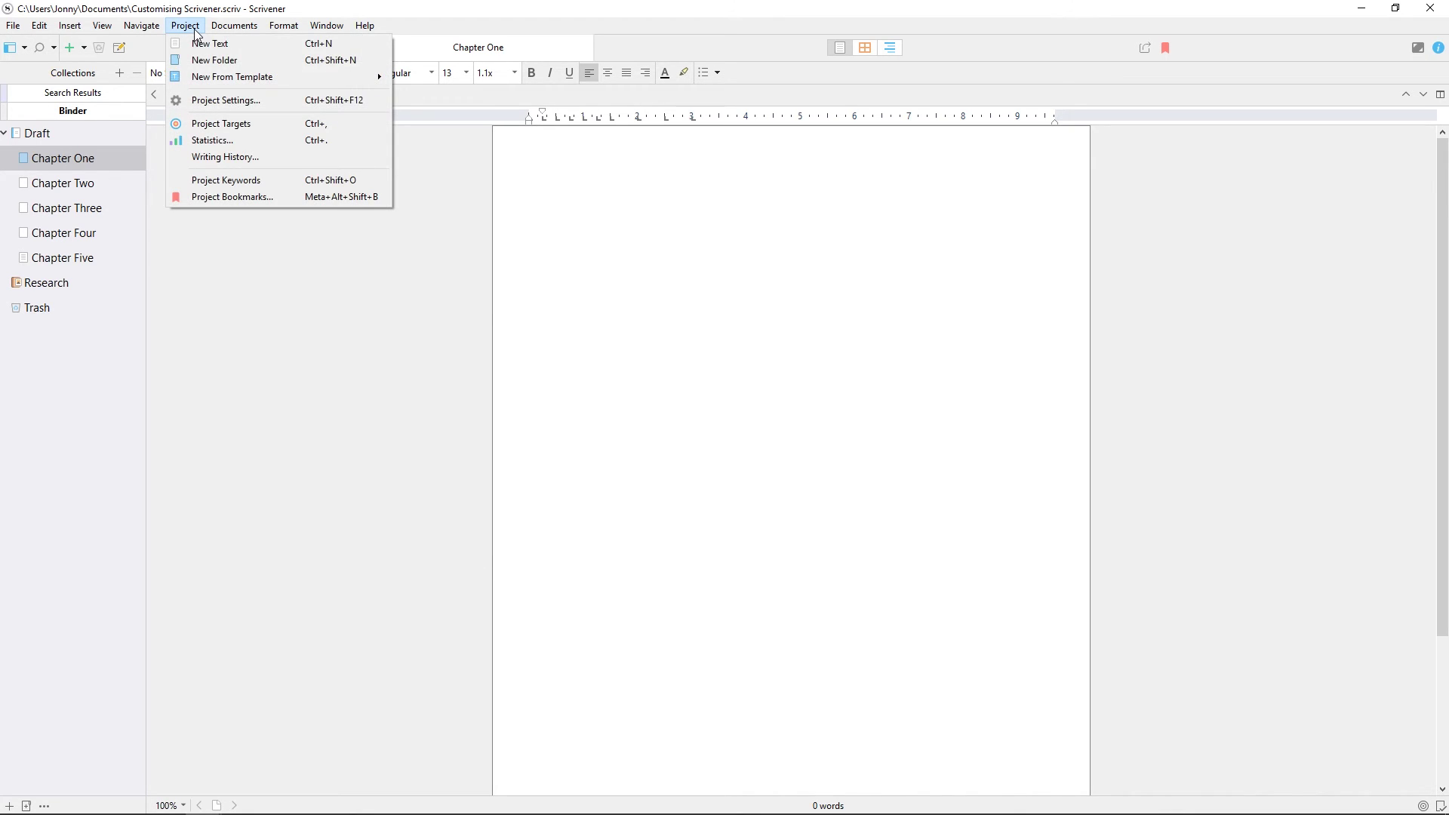
click(264, 106)
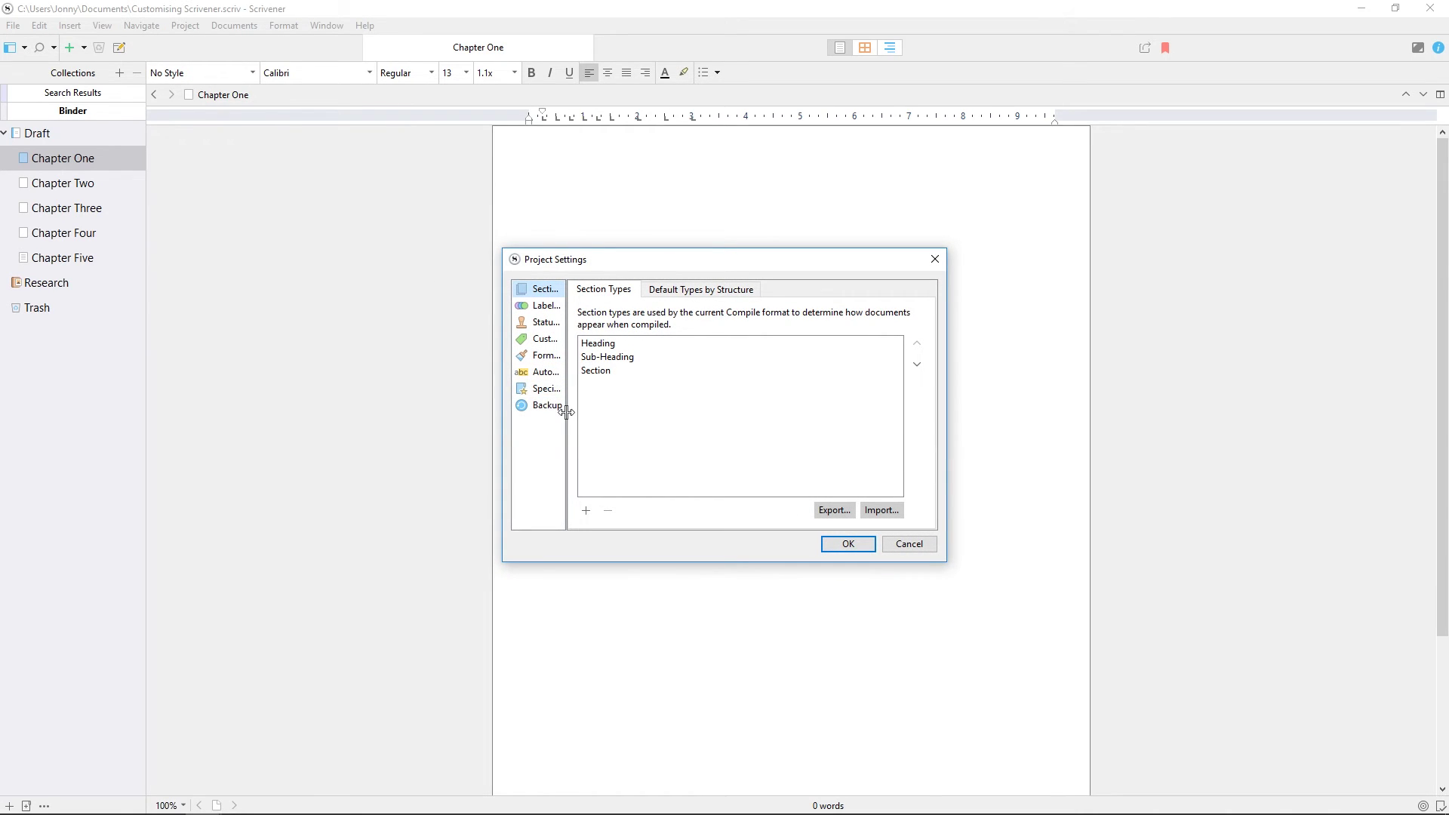
mouse_move(501, 423)
mouse_down()
mouse_move(397, 411)
mouse_move(520, 426)
mouse_up()
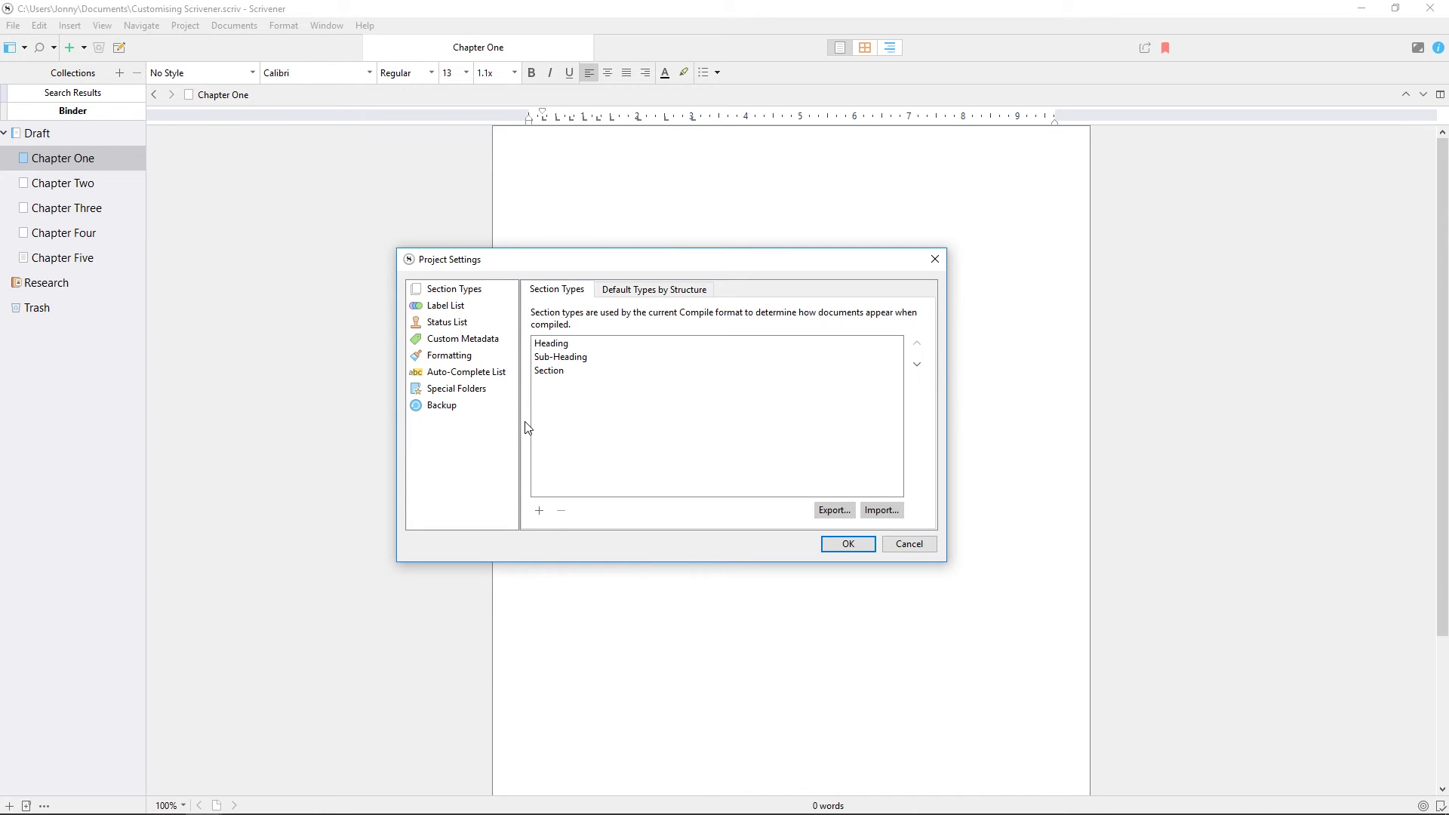
Set the Label List's custom title to 'POV'
click(462, 309)
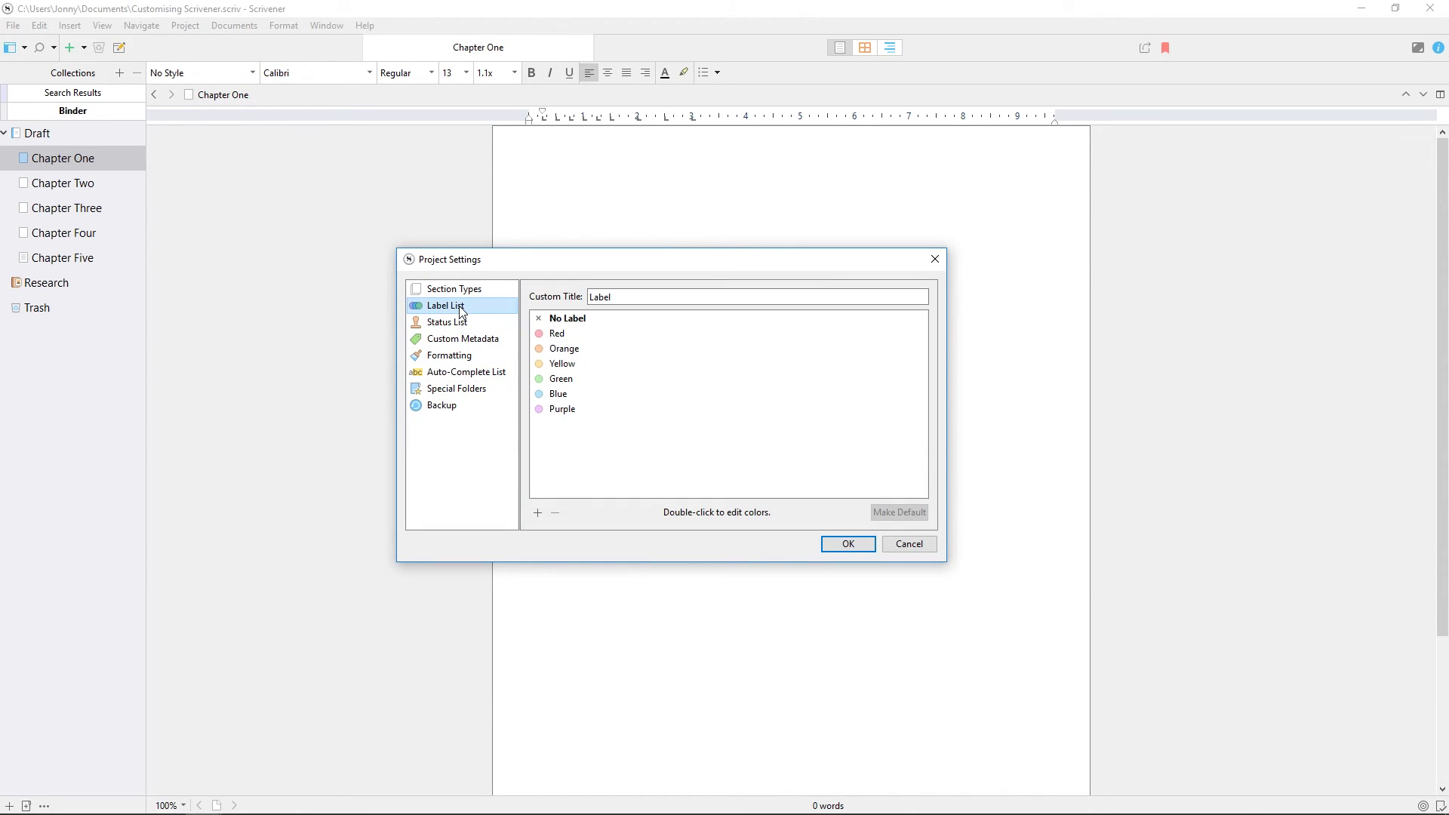
double_click(649, 299)
text(POV)
Rename the first three colour labels to Smyth, Flynn and Jones
double_click(601, 334)
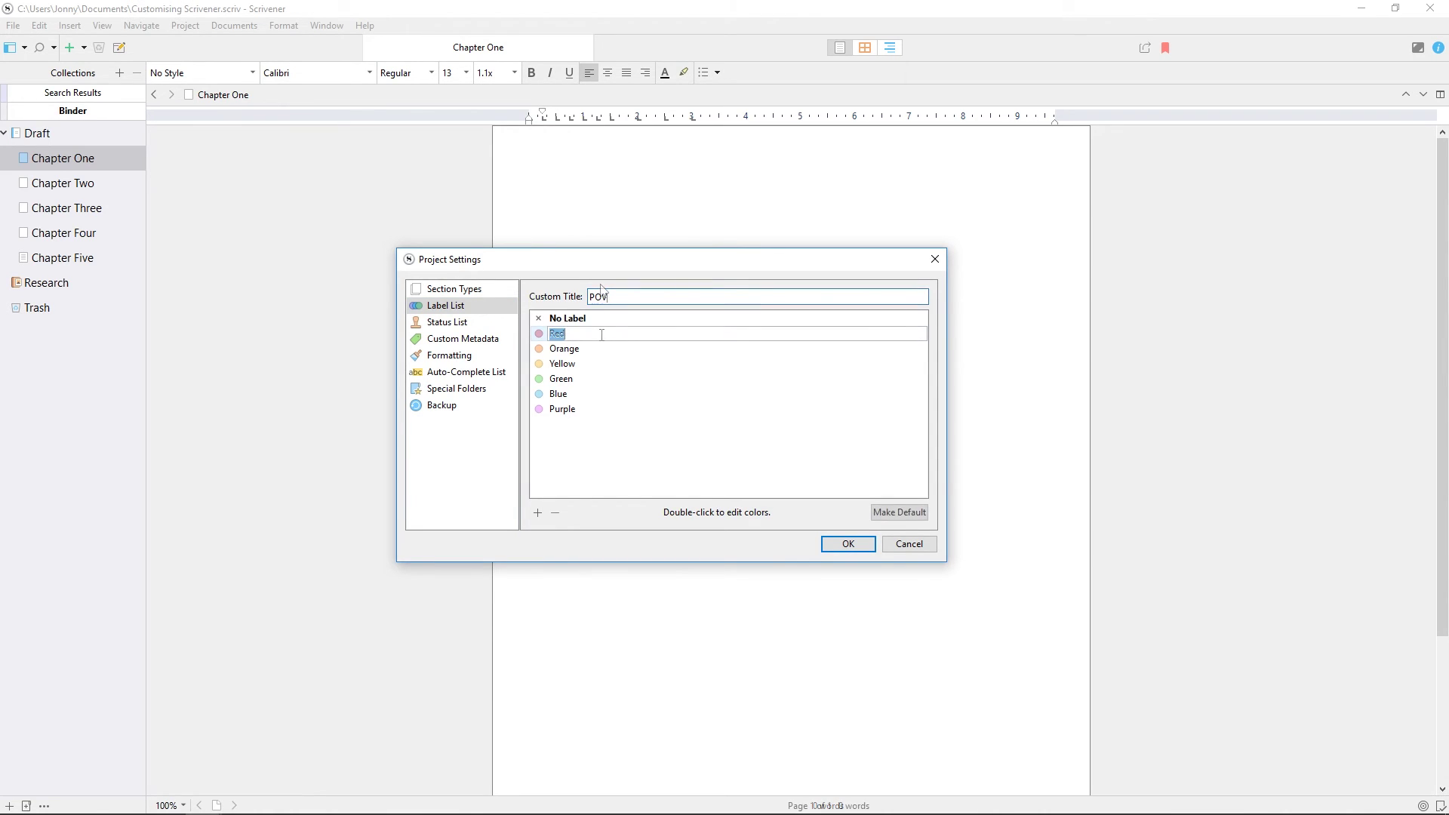
text(Sm)
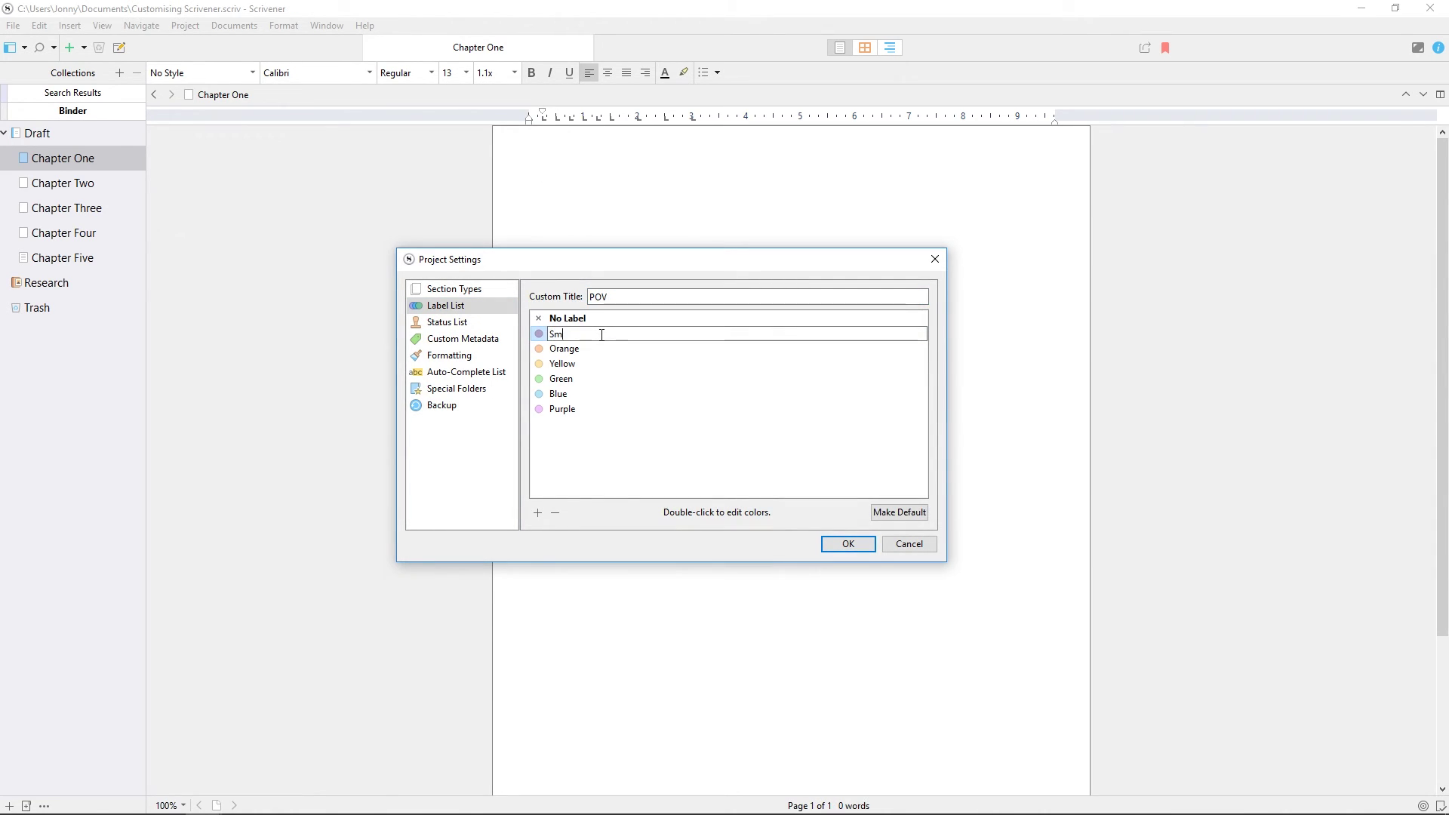
text(yth)
key(Tab)
text(Fl)
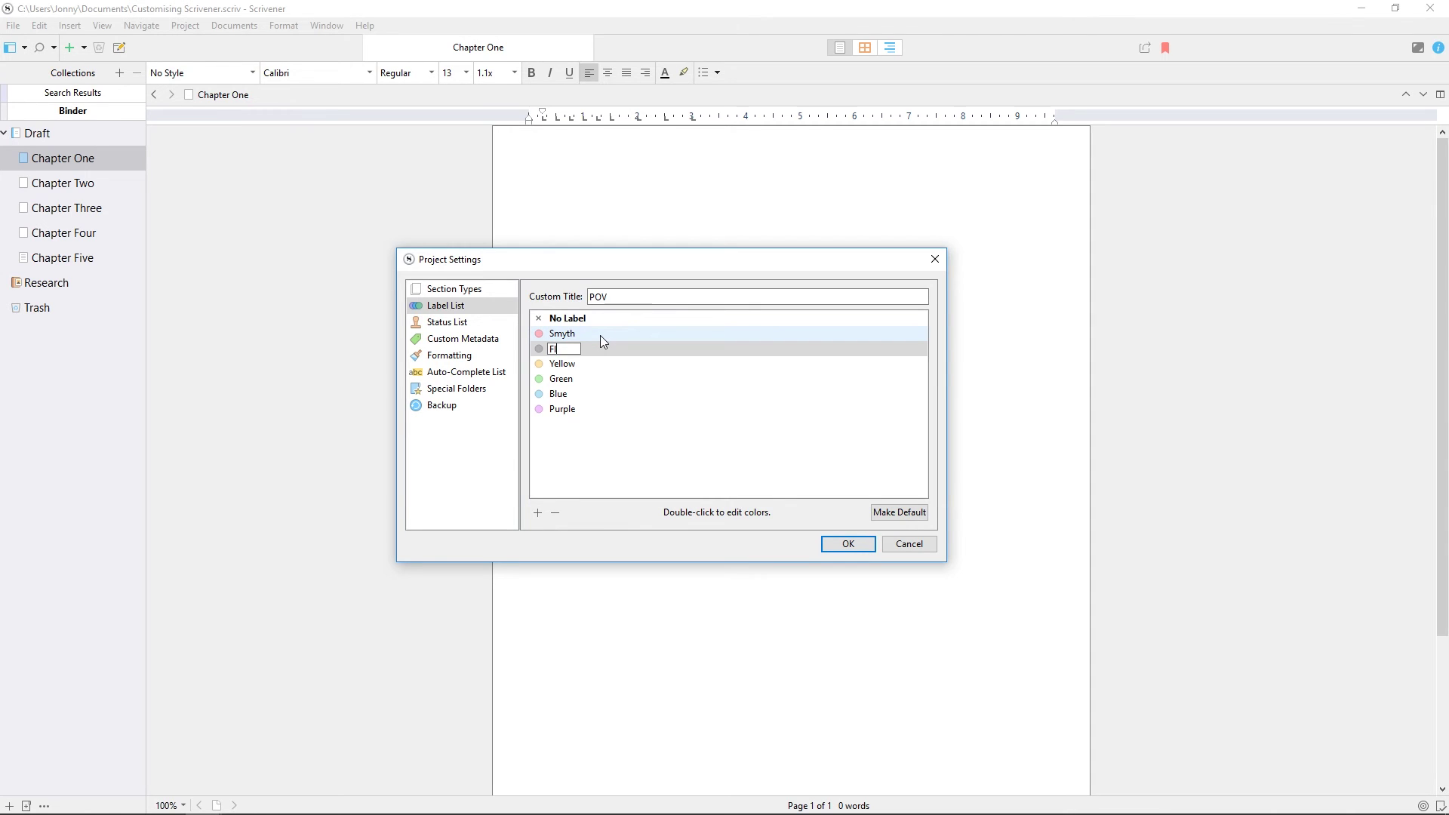
text(ynn)
key(Tab)
text(Jones)
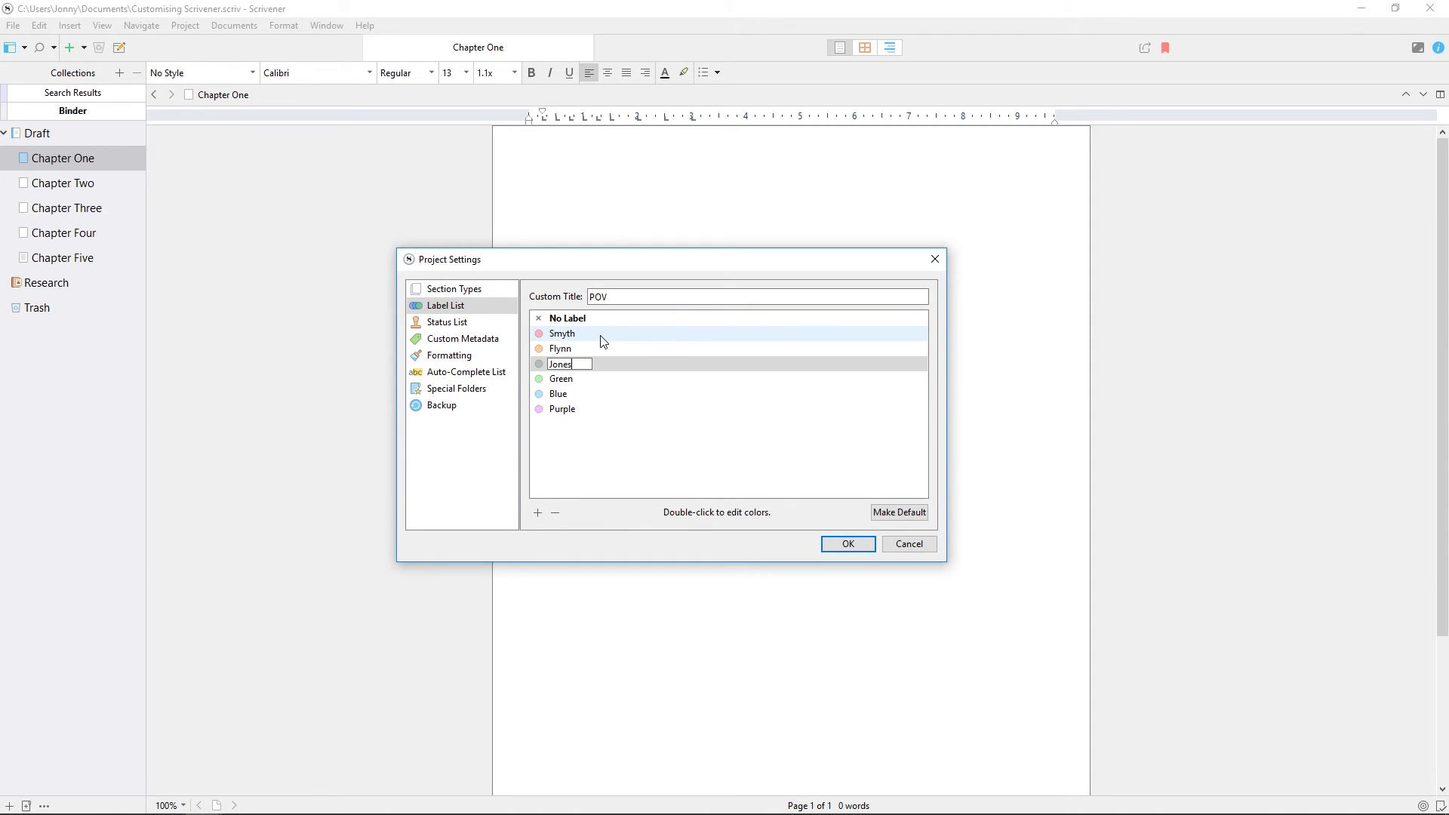
key(Tab)
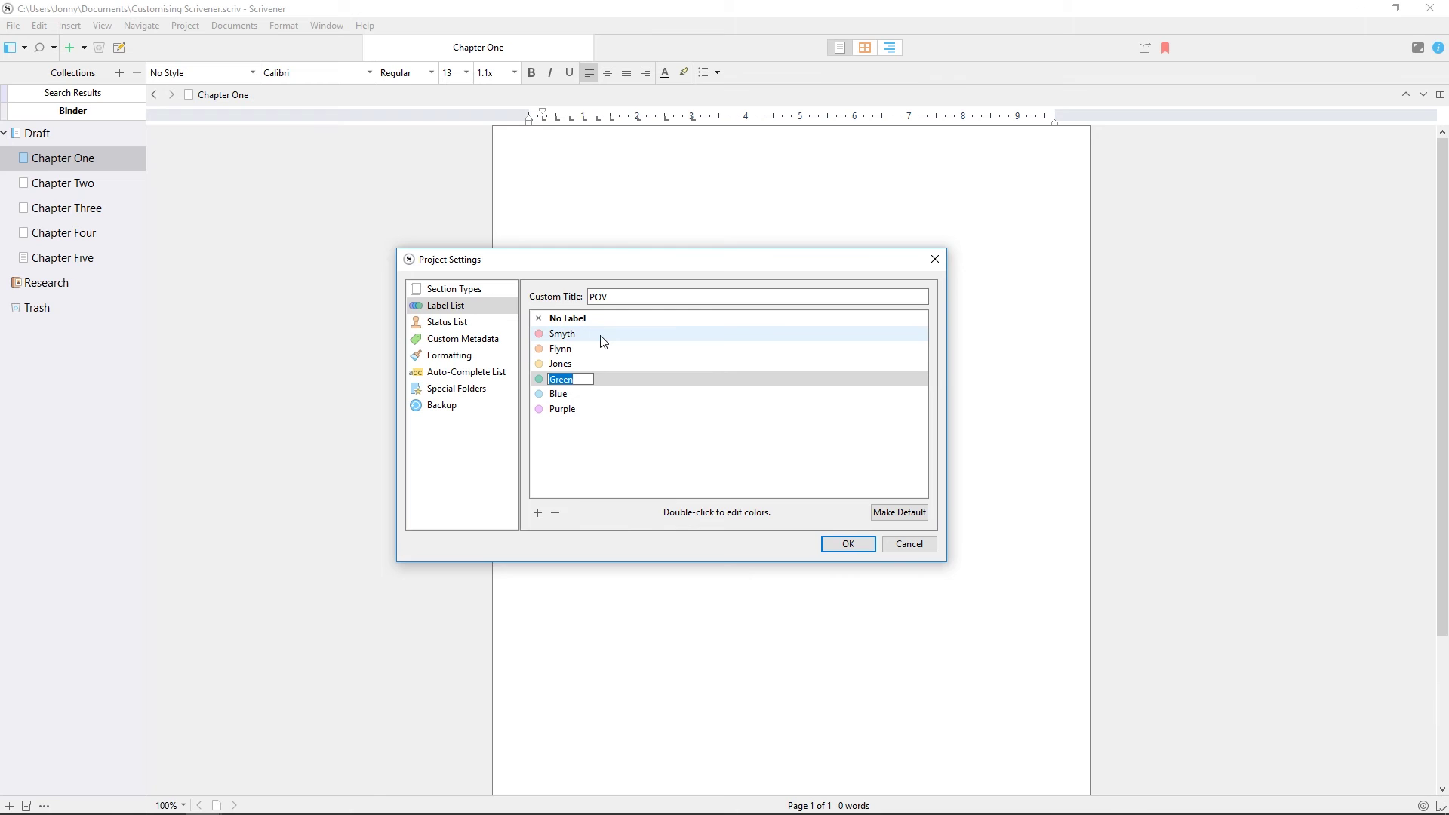
Name the next label Adams, then make To Do the default status instead of In Progress
text(Adams)
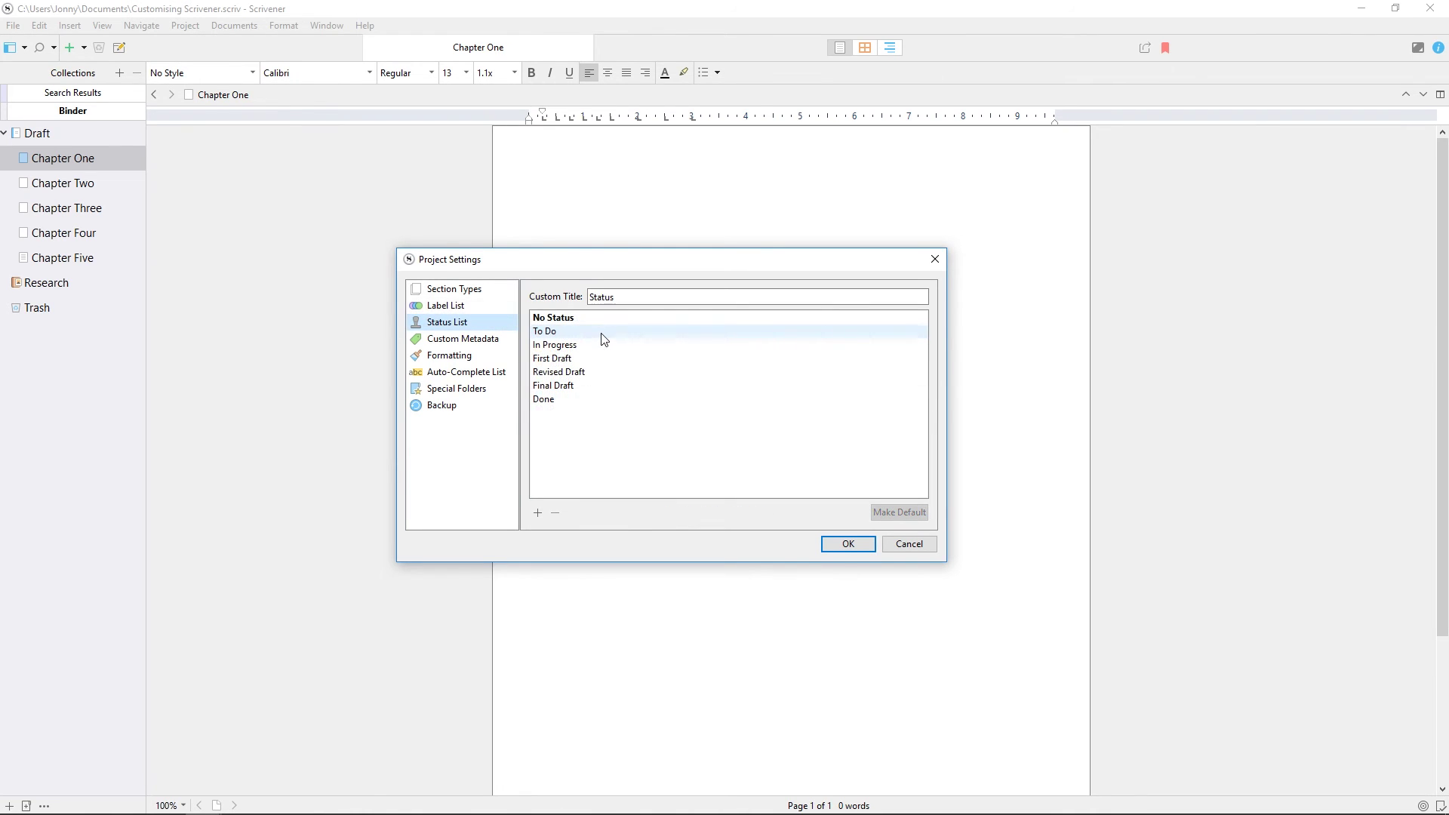
click(604, 335)
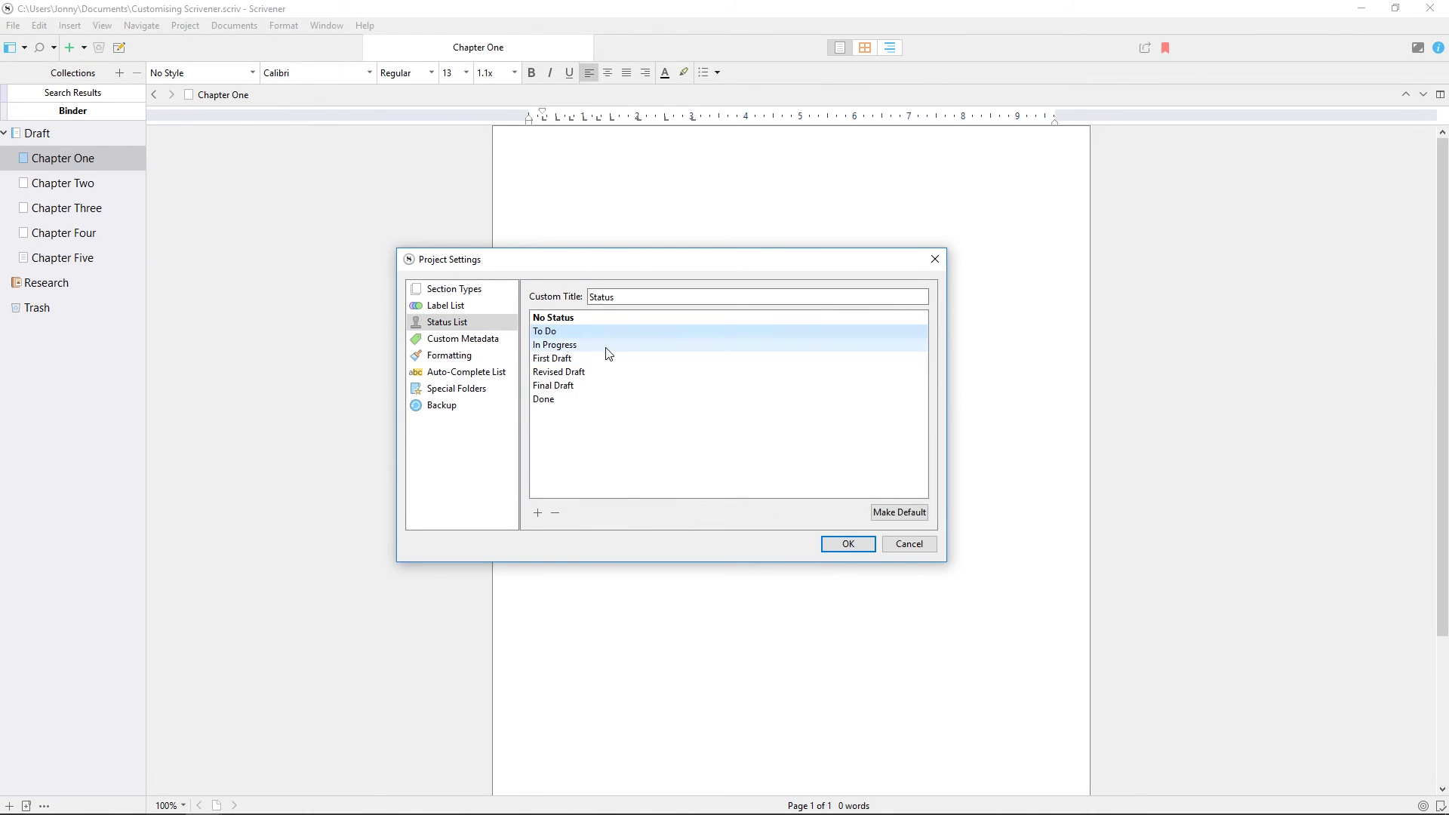
click(607, 347)
click(922, 519)
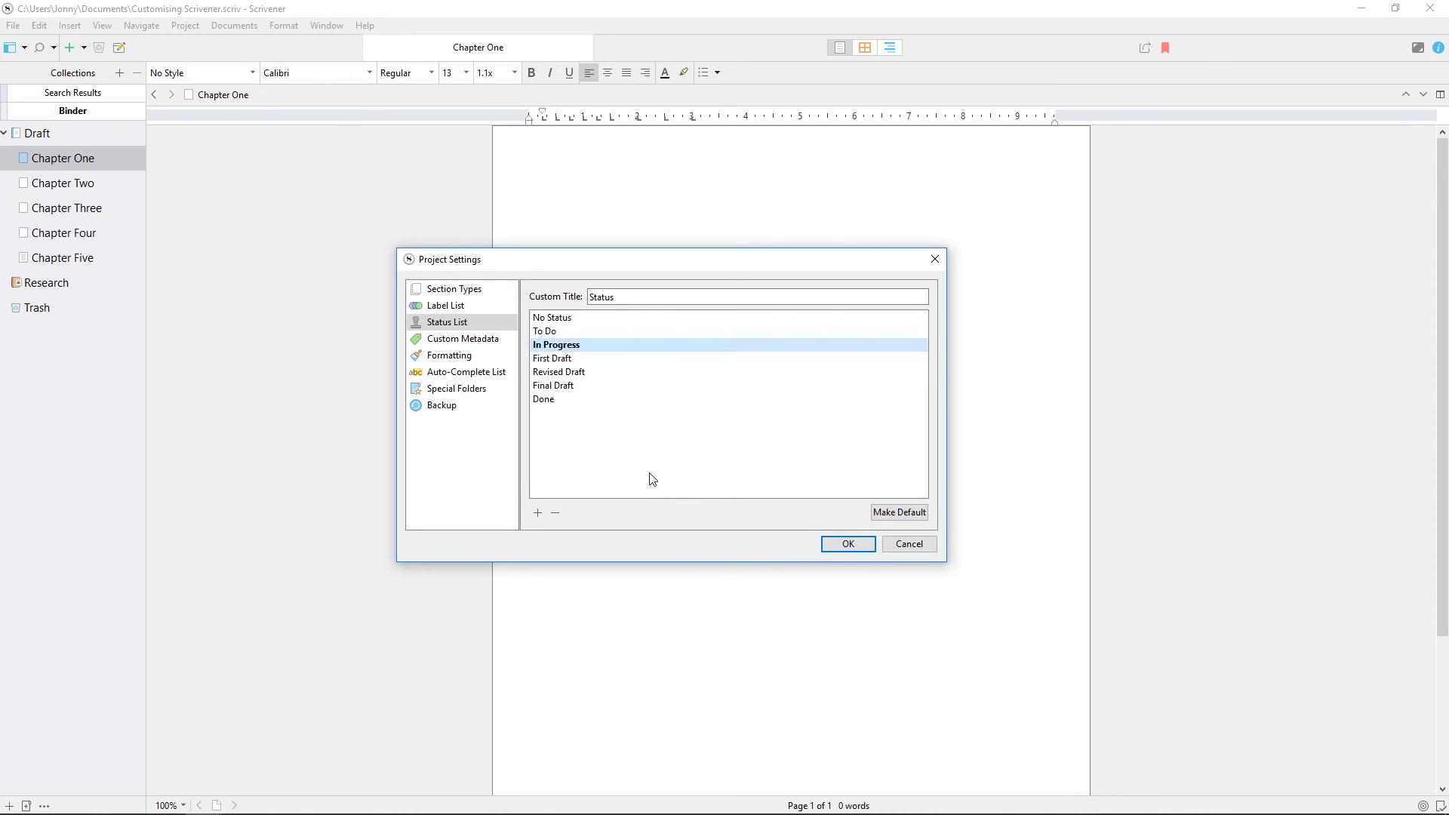
click(623, 330)
click(914, 516)
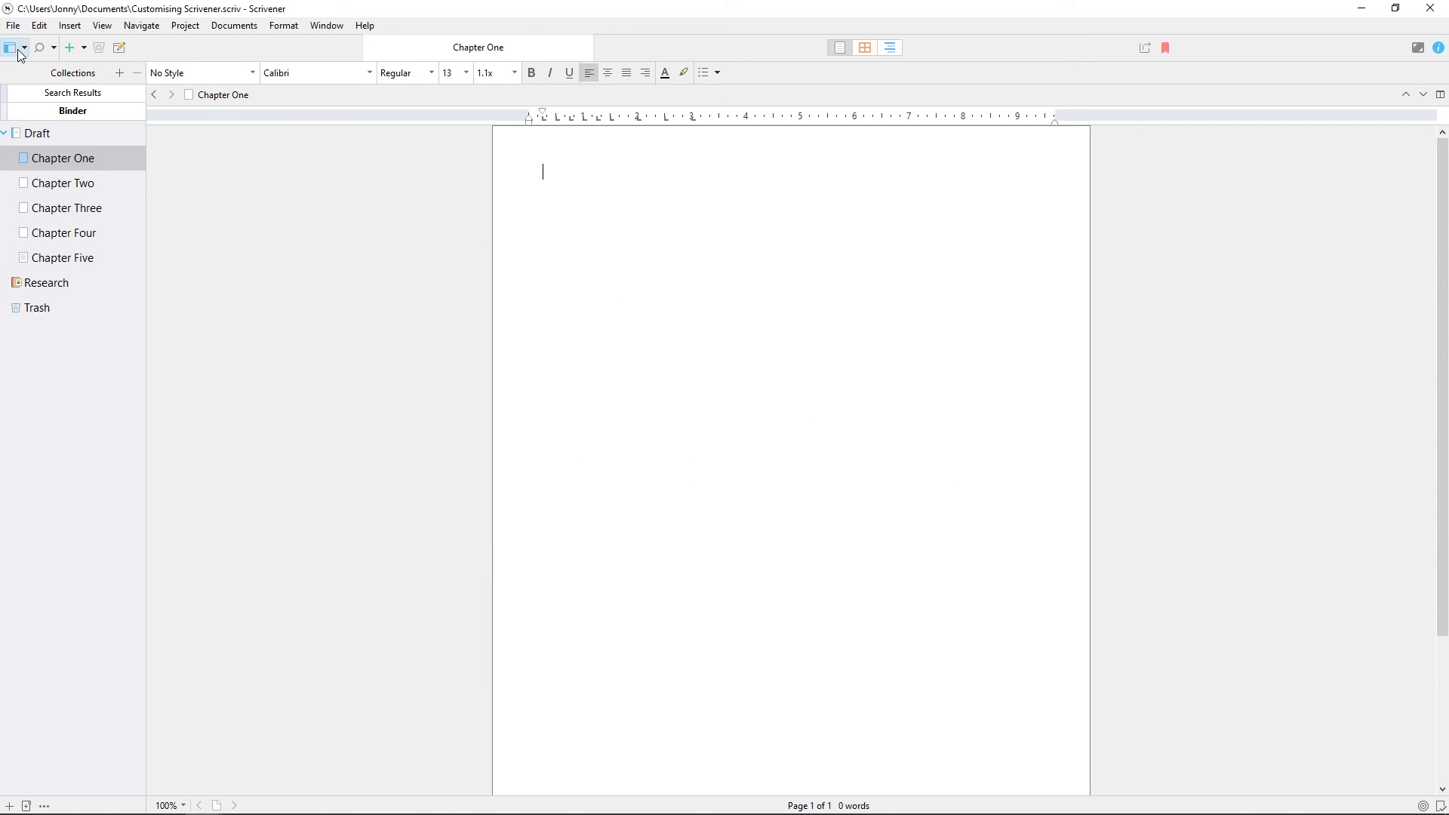
Uncheck Page View, Ruler and Collections in the layout dropdown for Chapter One
click(24, 49)
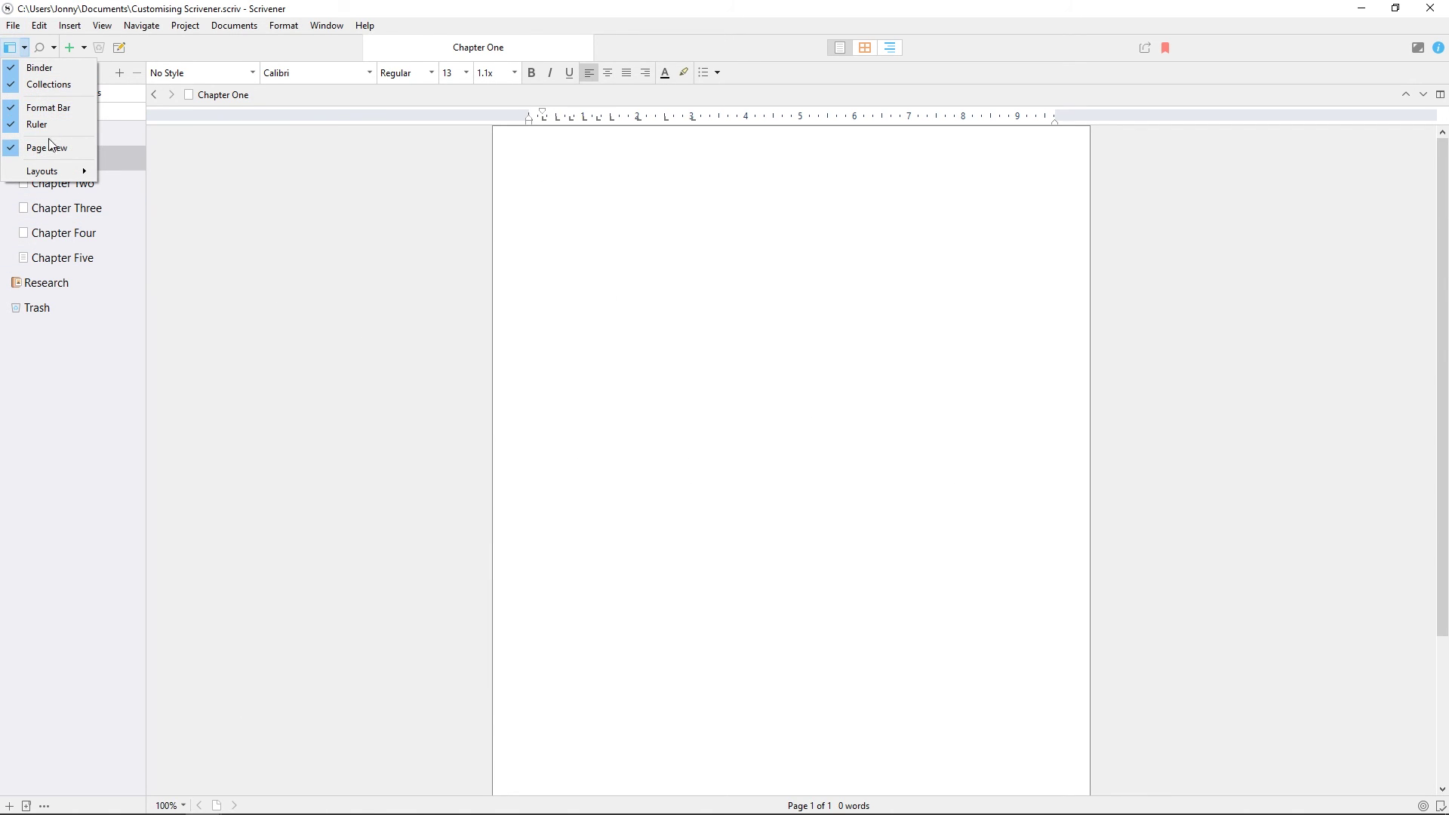
click(47, 148)
click(24, 49)
click(48, 124)
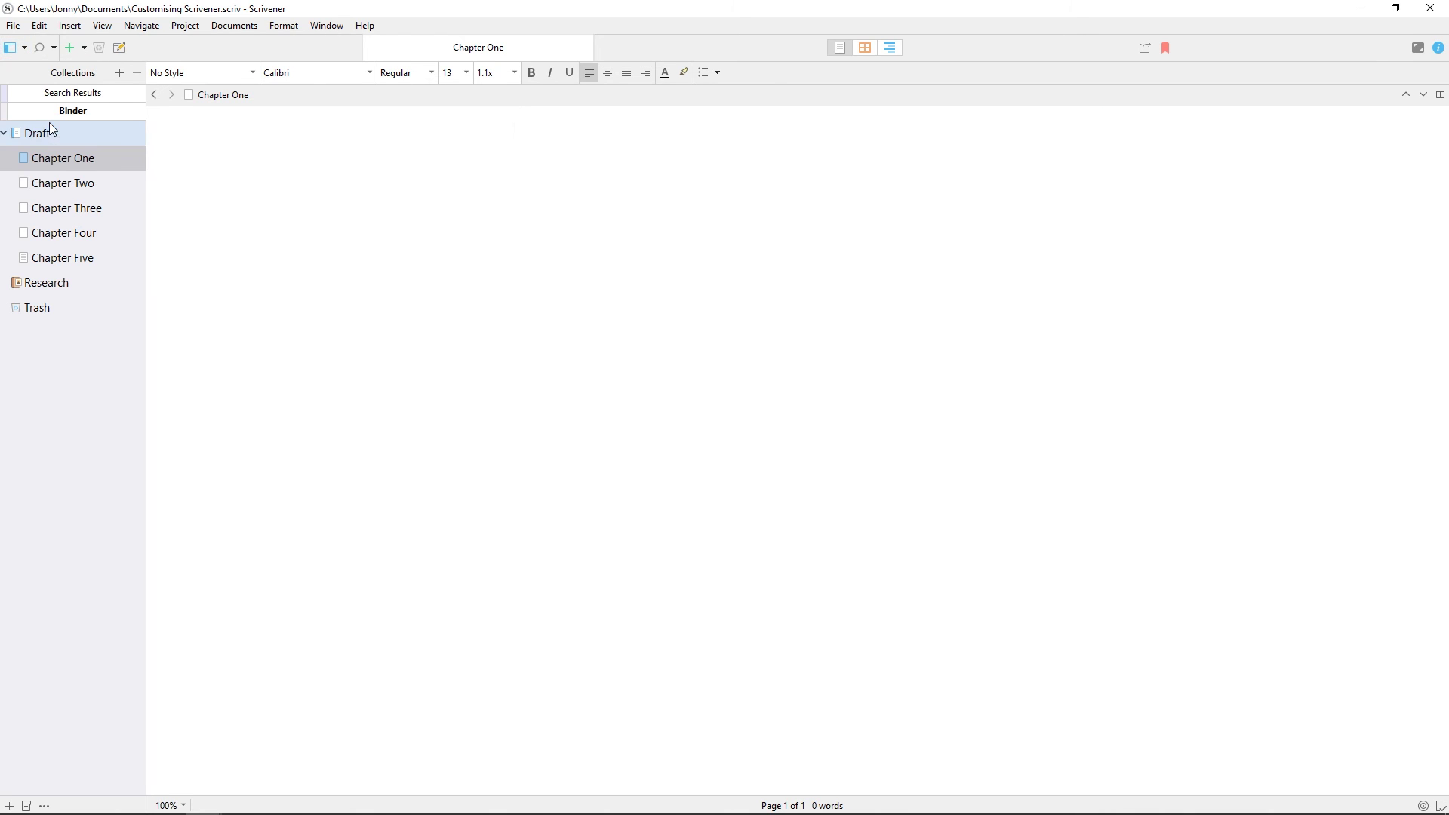
click(24, 48)
click(35, 86)
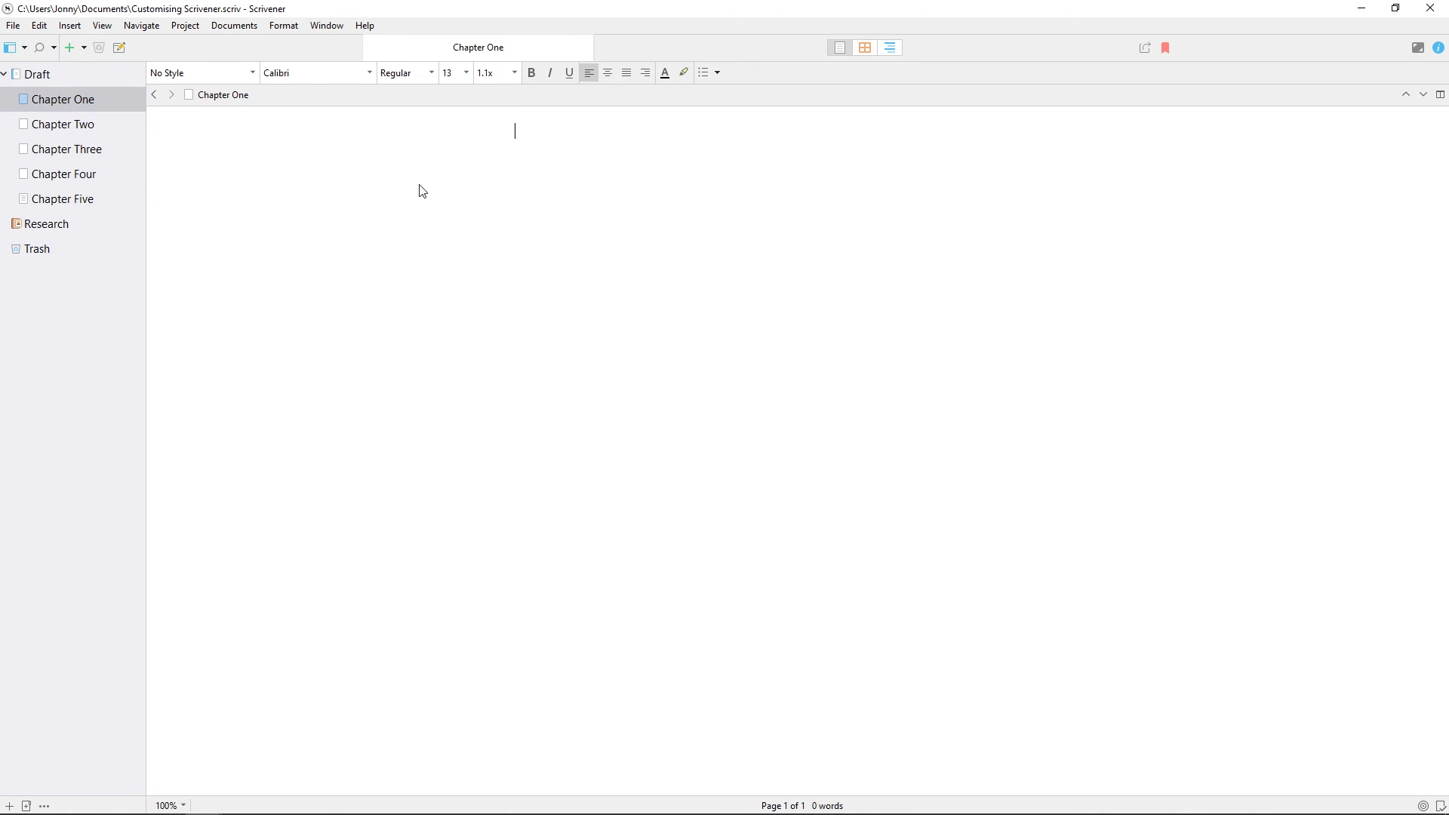